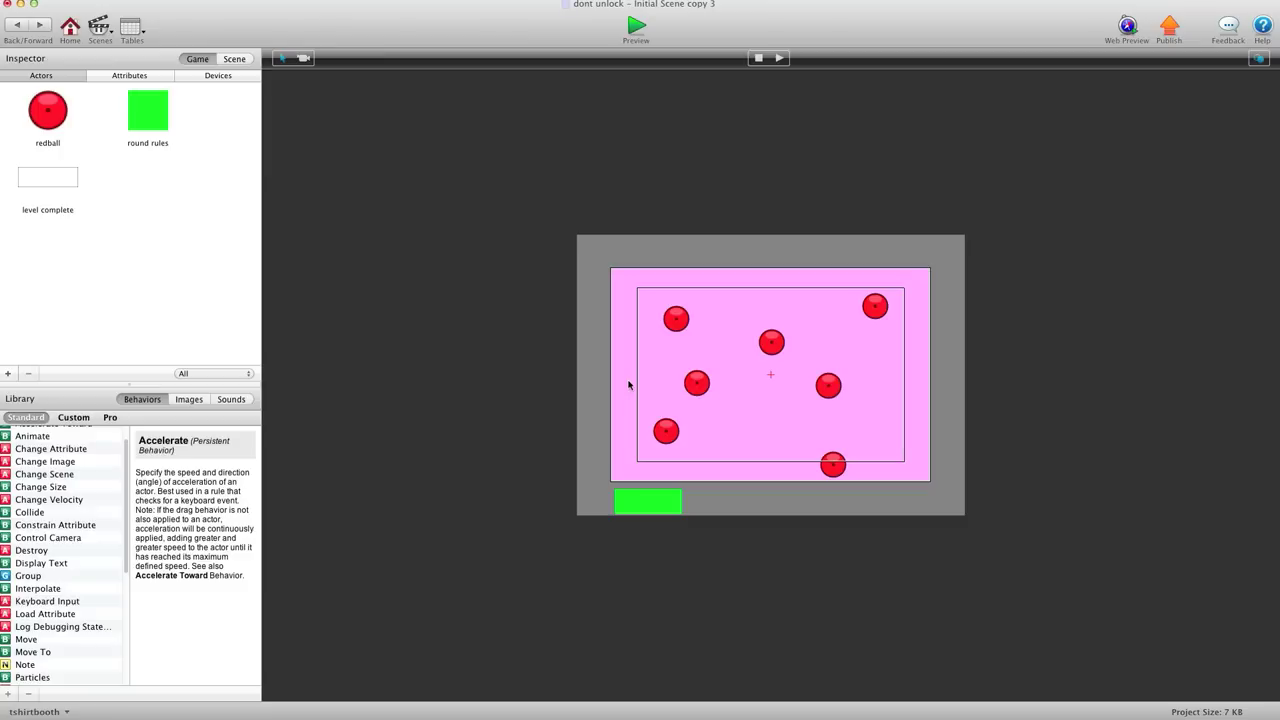
Select the redball actor, a red ball in the scene, and the round rules bar.
click(33, 123)
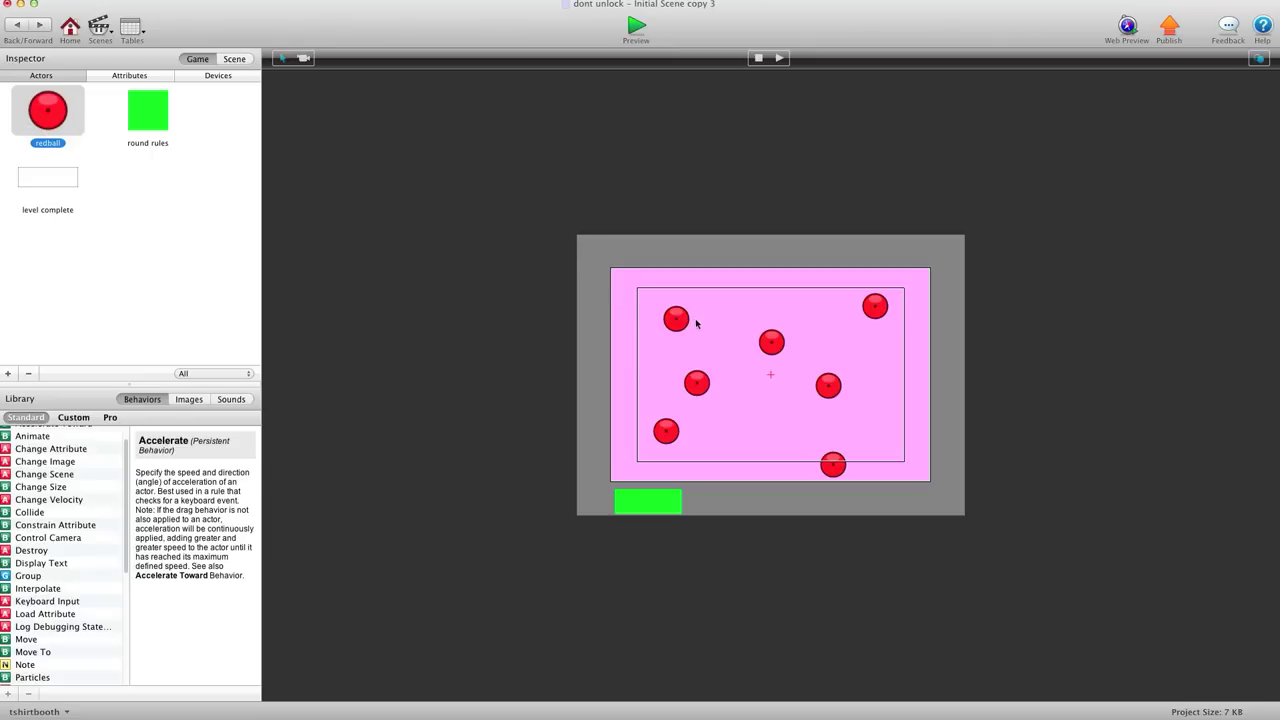
click(677, 320)
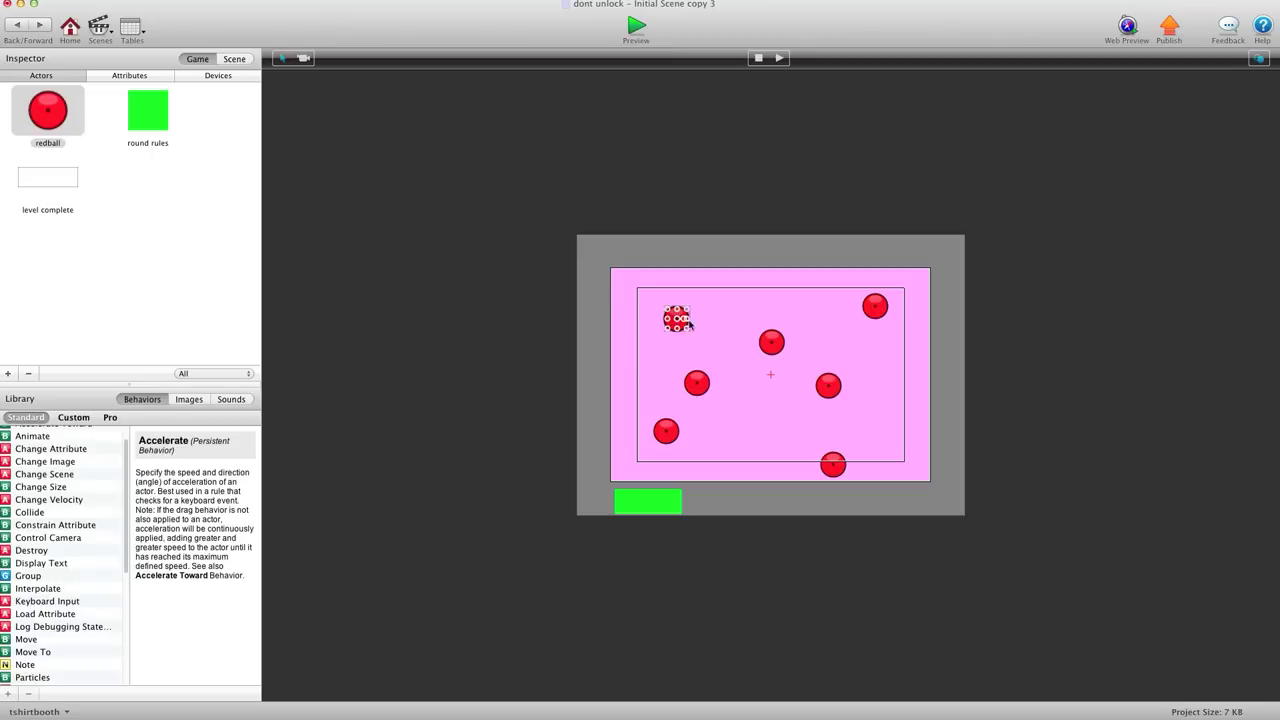
click(653, 506)
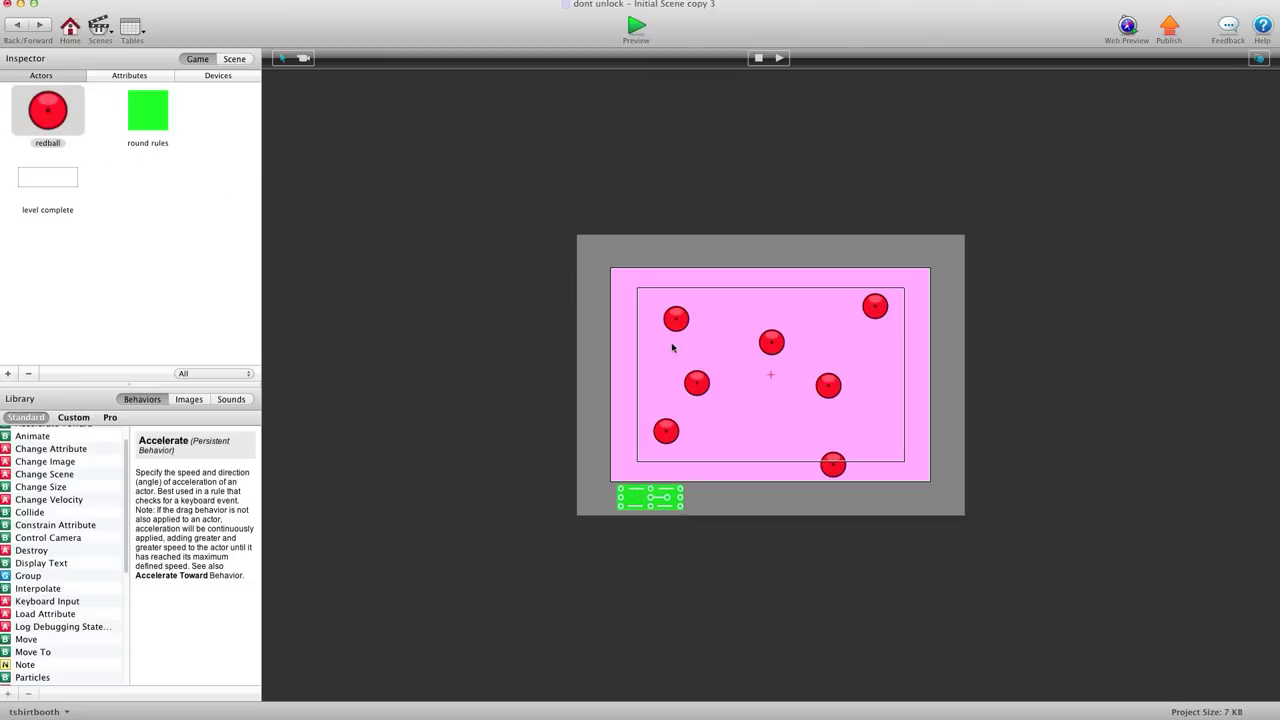
Play-test the game and pop all seven red balls in the first scene.
click(636, 25)
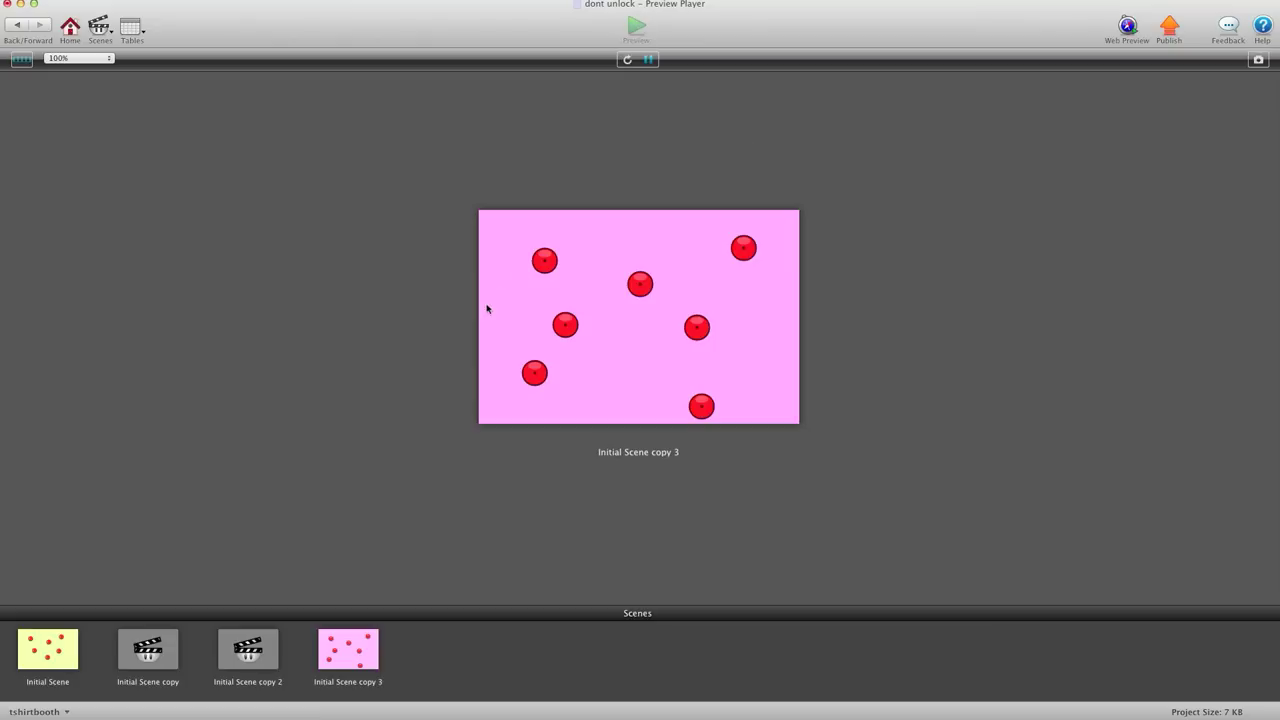
click(544, 262)
click(565, 325)
click(535, 374)
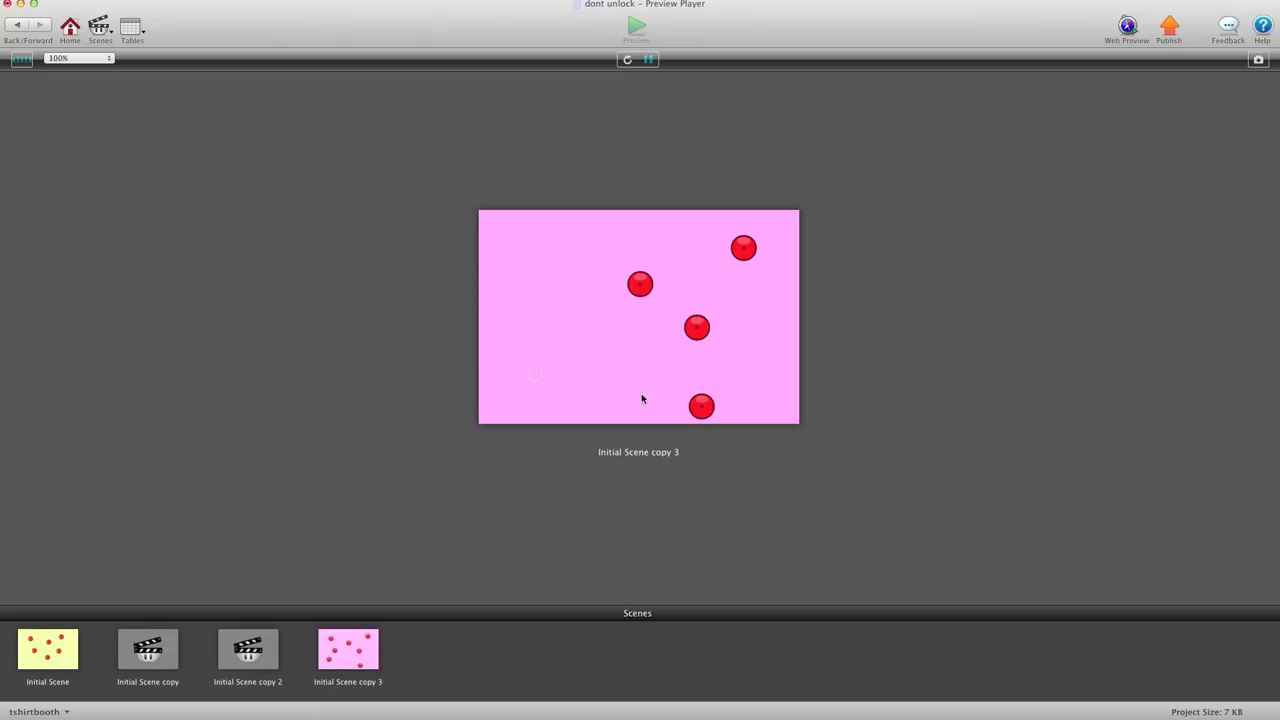
click(702, 406)
click(698, 331)
click(640, 284)
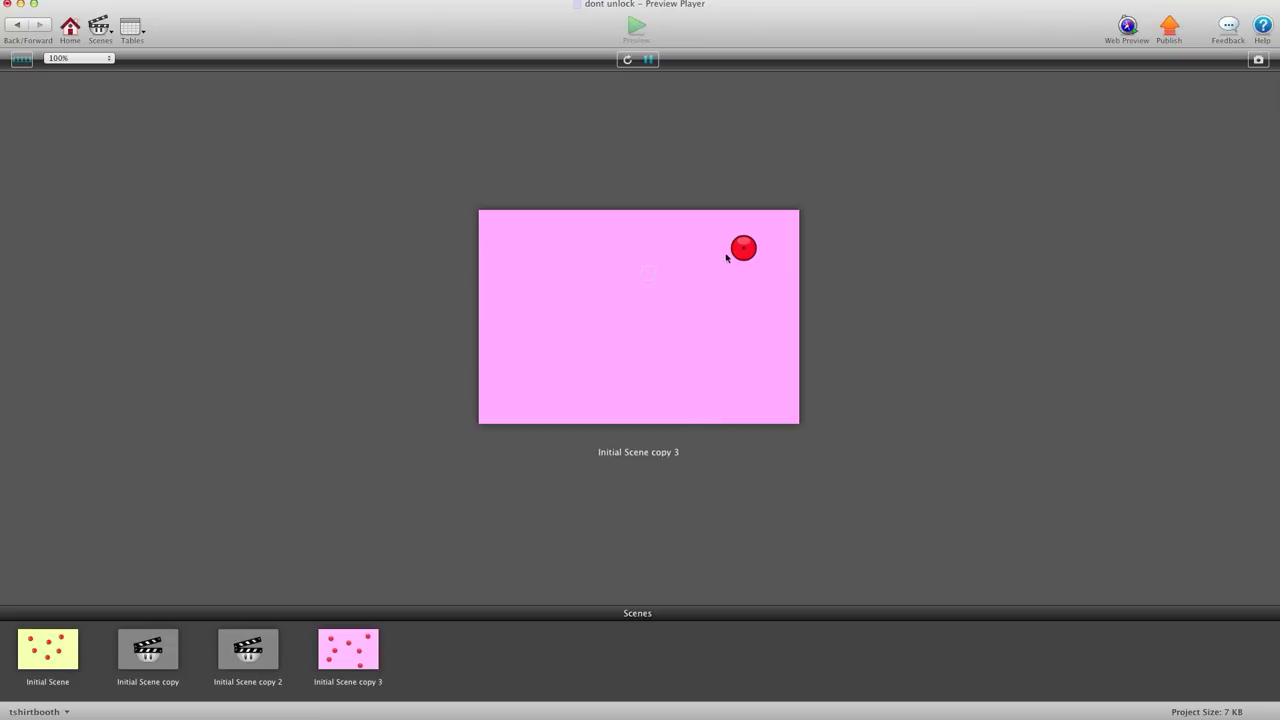
click(743, 248)
Pop the three yellow-scene balls, then the five green-scene balls, to advance levels.
click(544, 260)
click(565, 323)
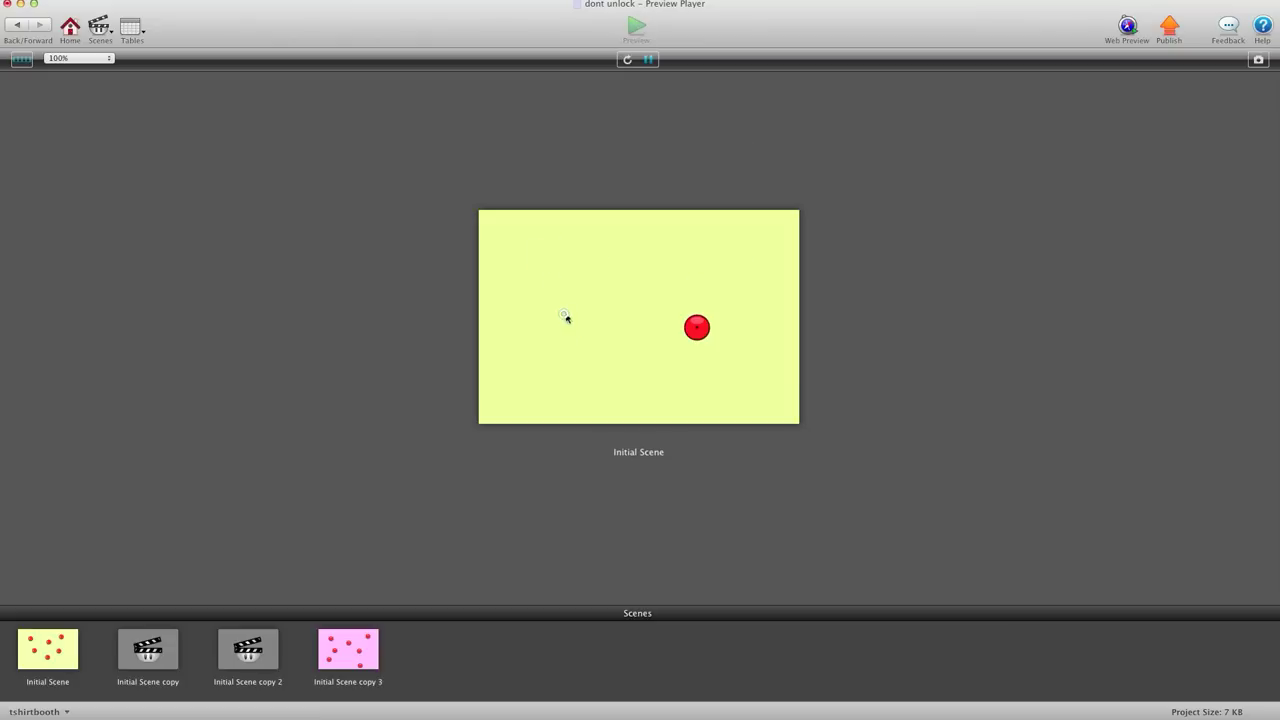
click(694, 328)
click(544, 260)
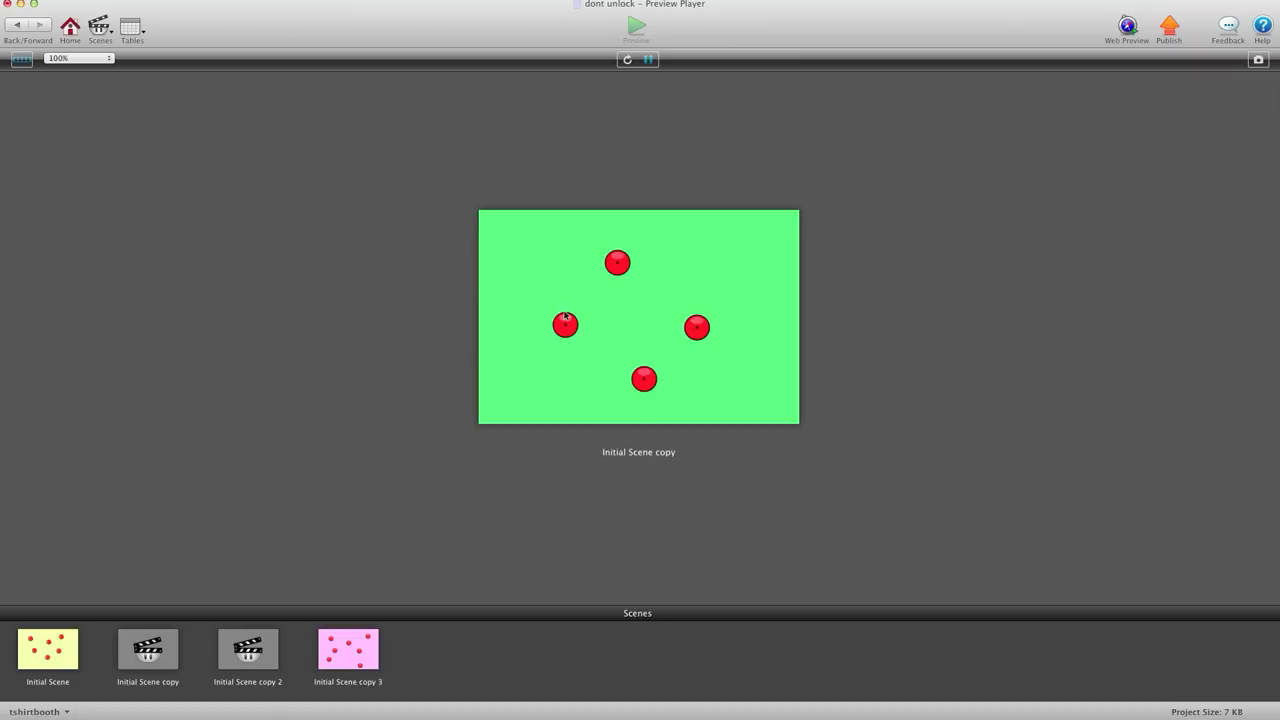
click(565, 323)
click(615, 264)
click(642, 378)
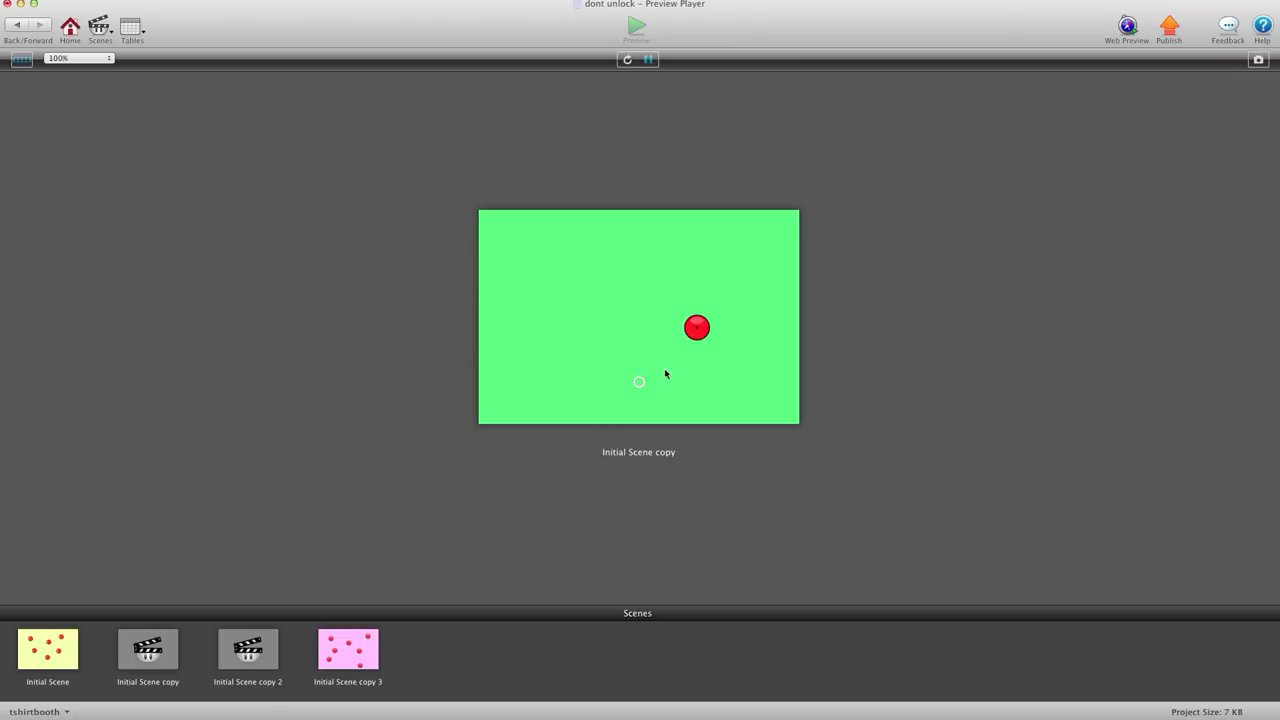
click(697, 327)
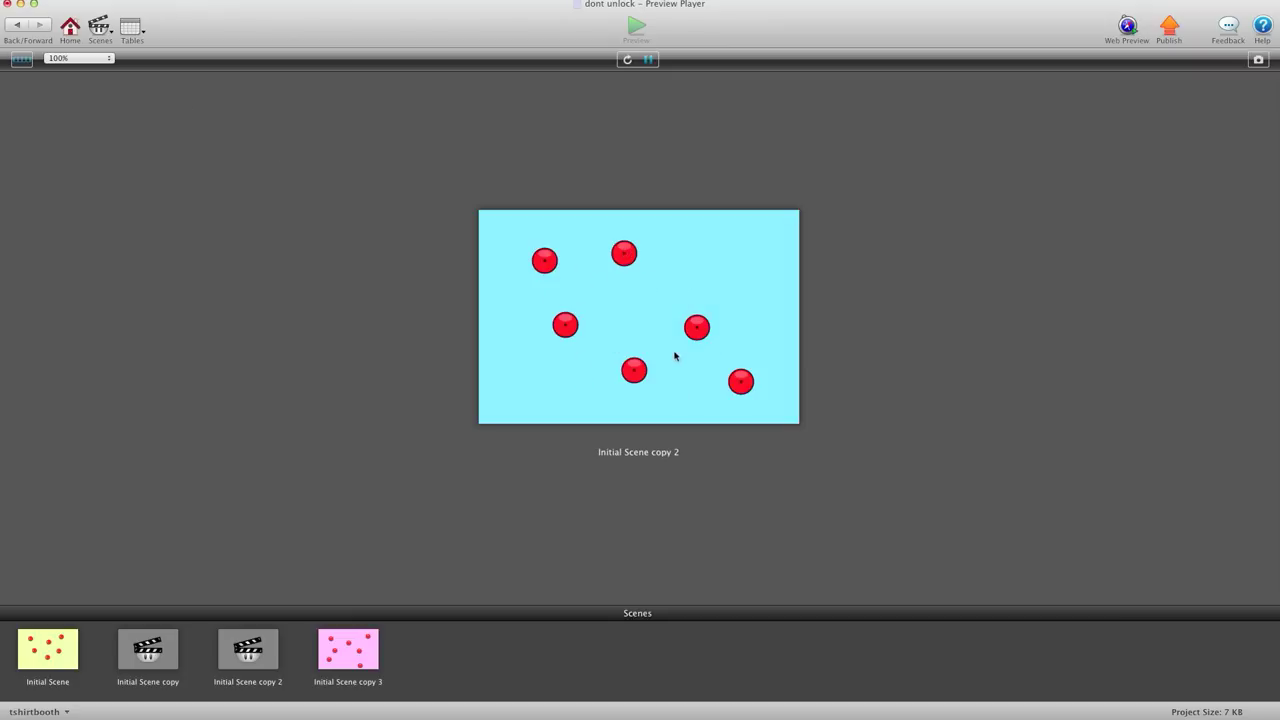
Clear the six blue-scene balls and stop the play-test.
click(544, 260)
click(563, 323)
click(621, 258)
click(628, 368)
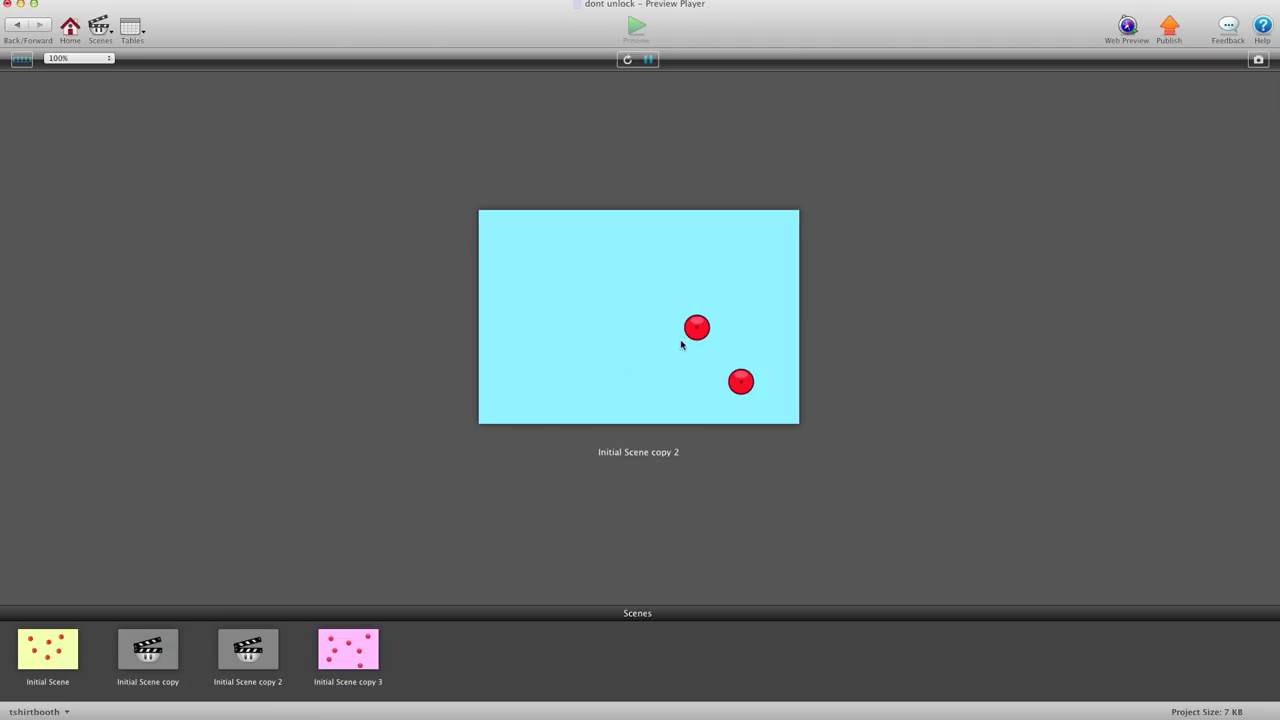
click(697, 330)
click(739, 378)
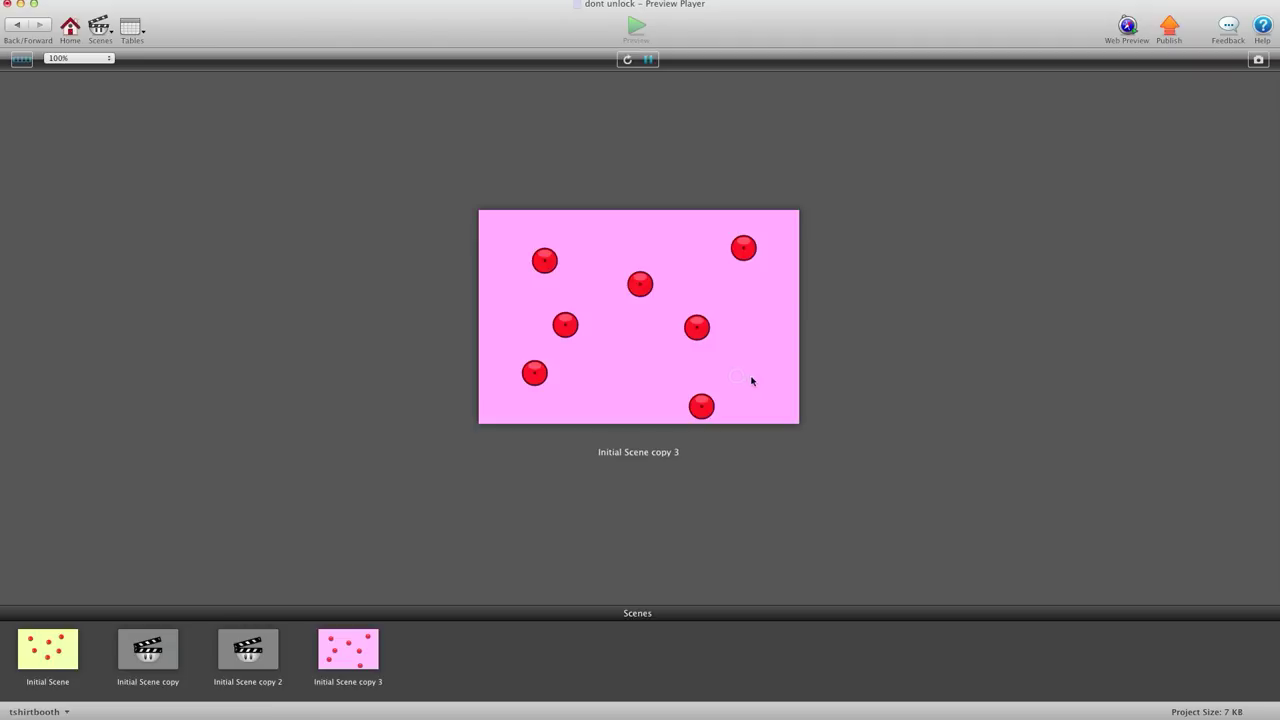
click(19, 27)
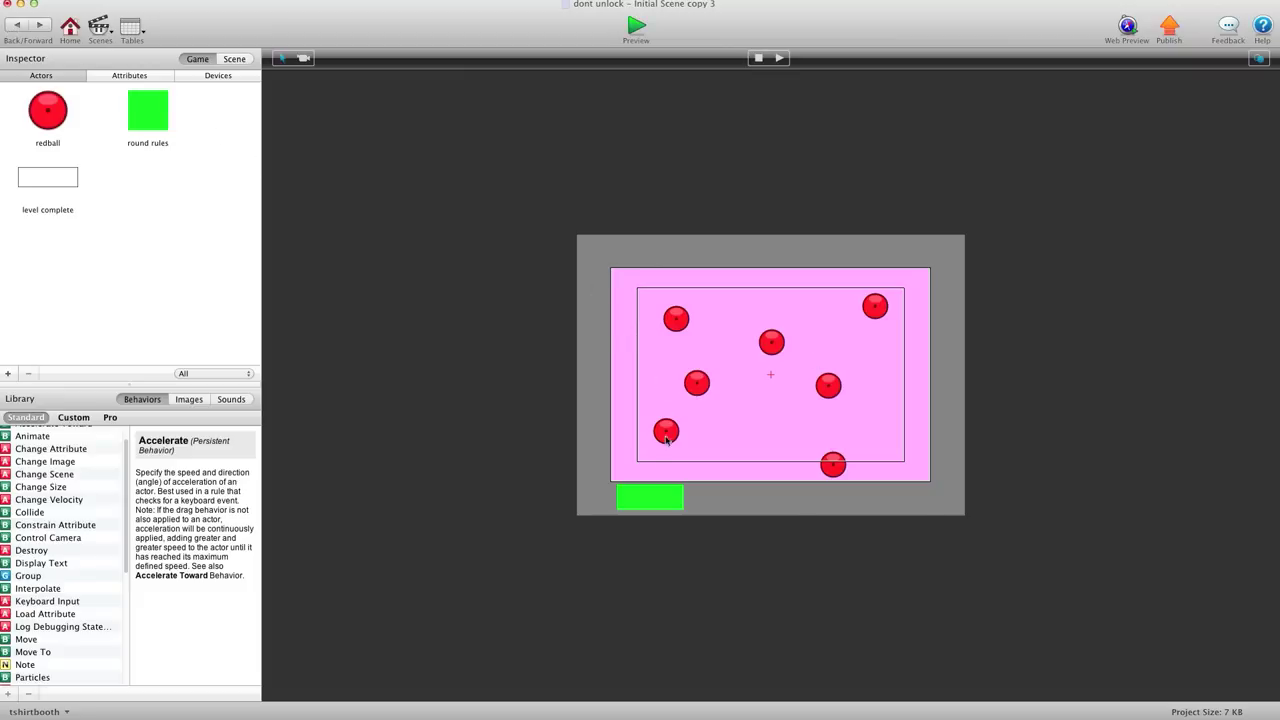
Confirm this scene's round rules set the ball count to 7.
double_click(643, 494)
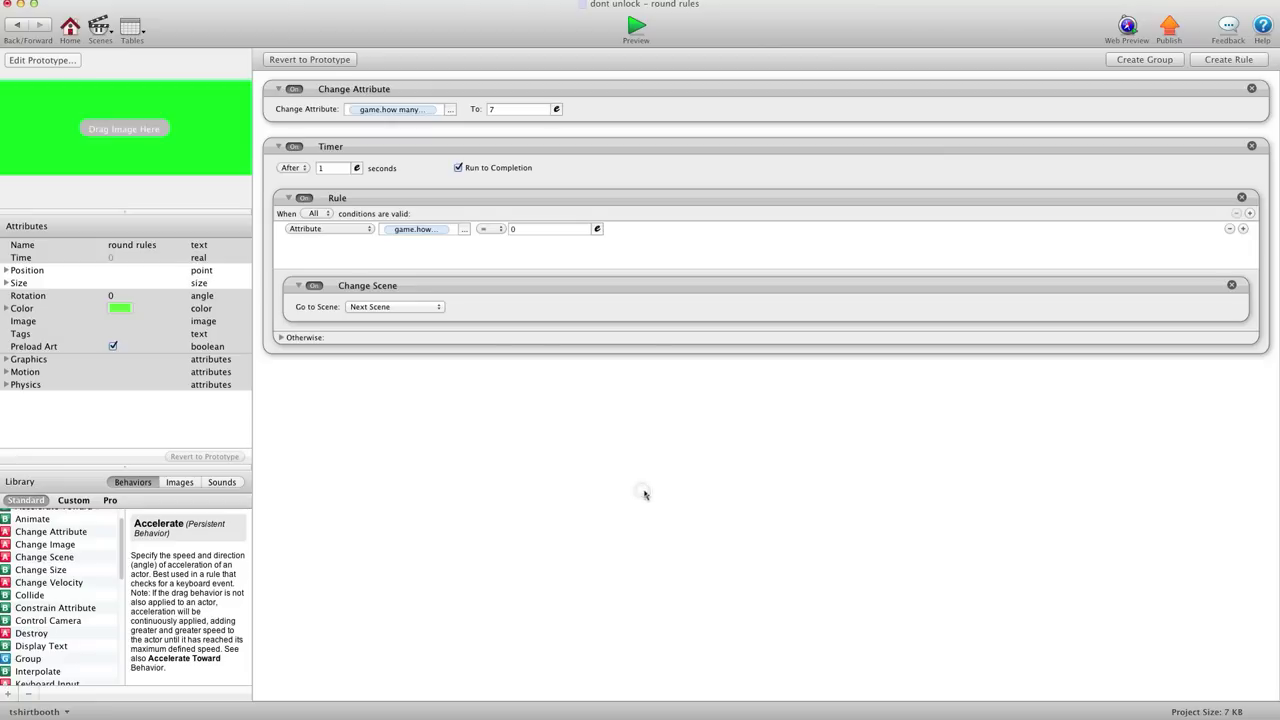
click(14, 24)
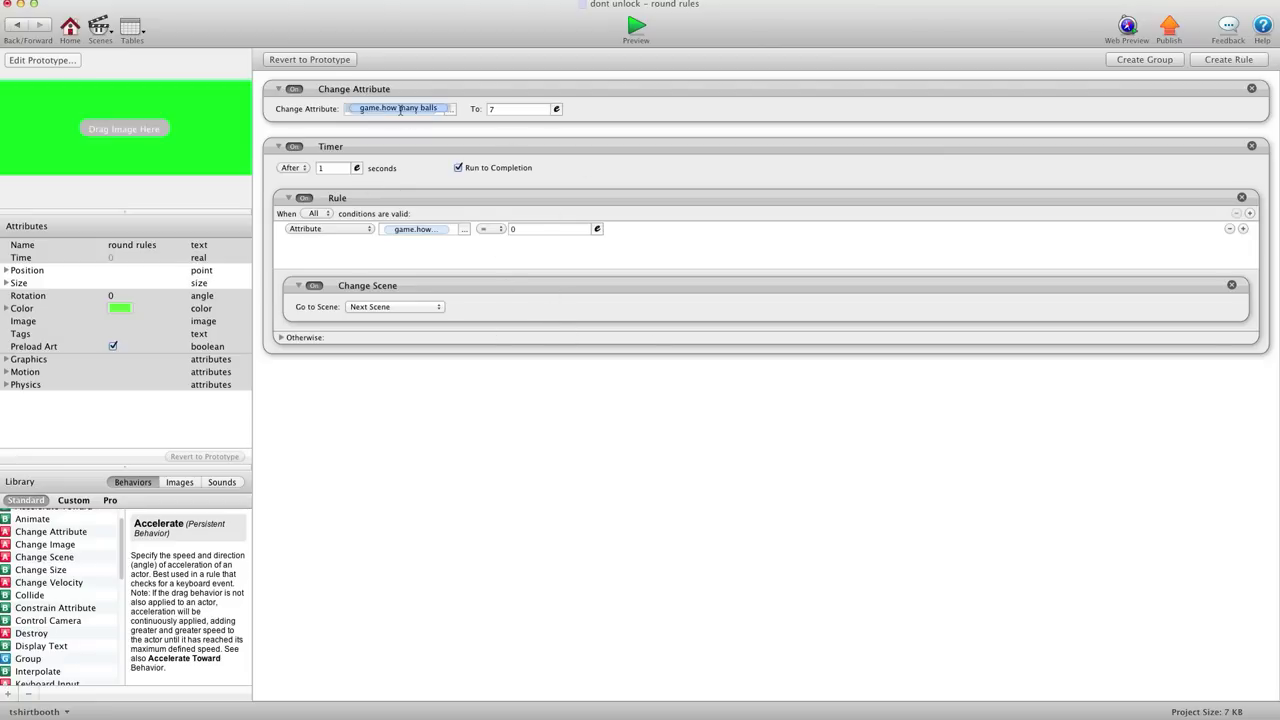
click(520, 110)
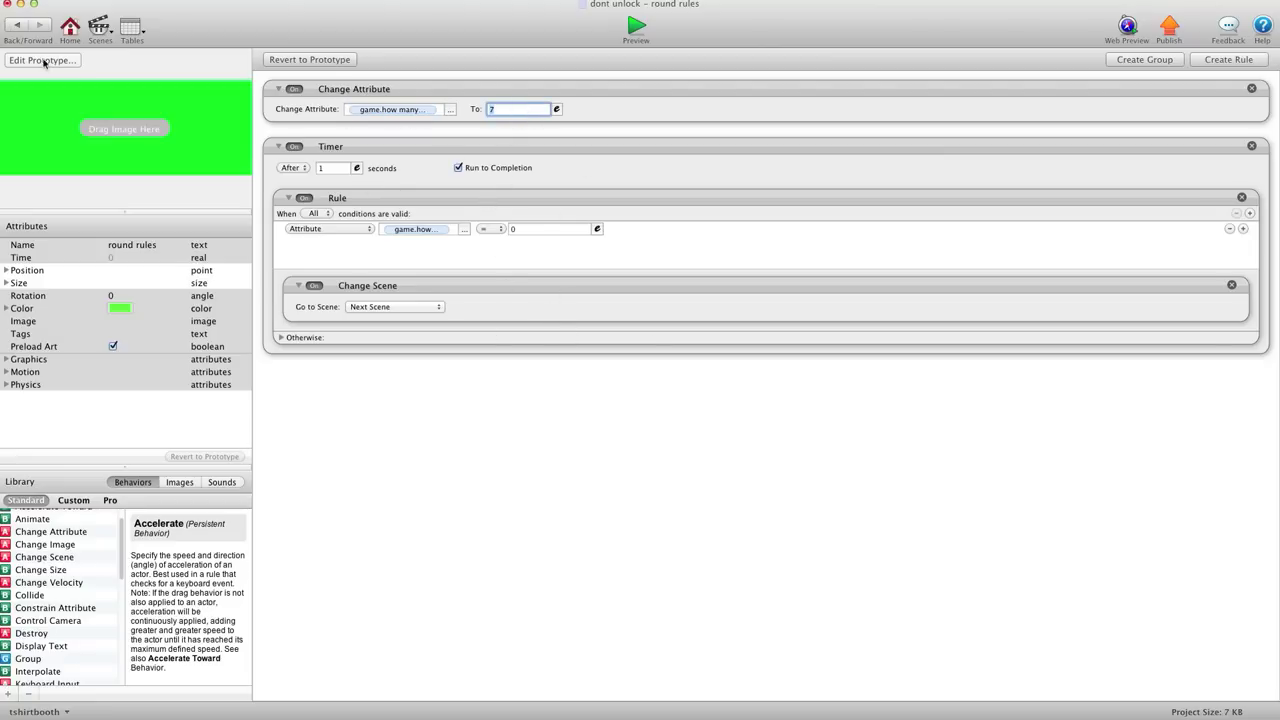
click(12, 24)
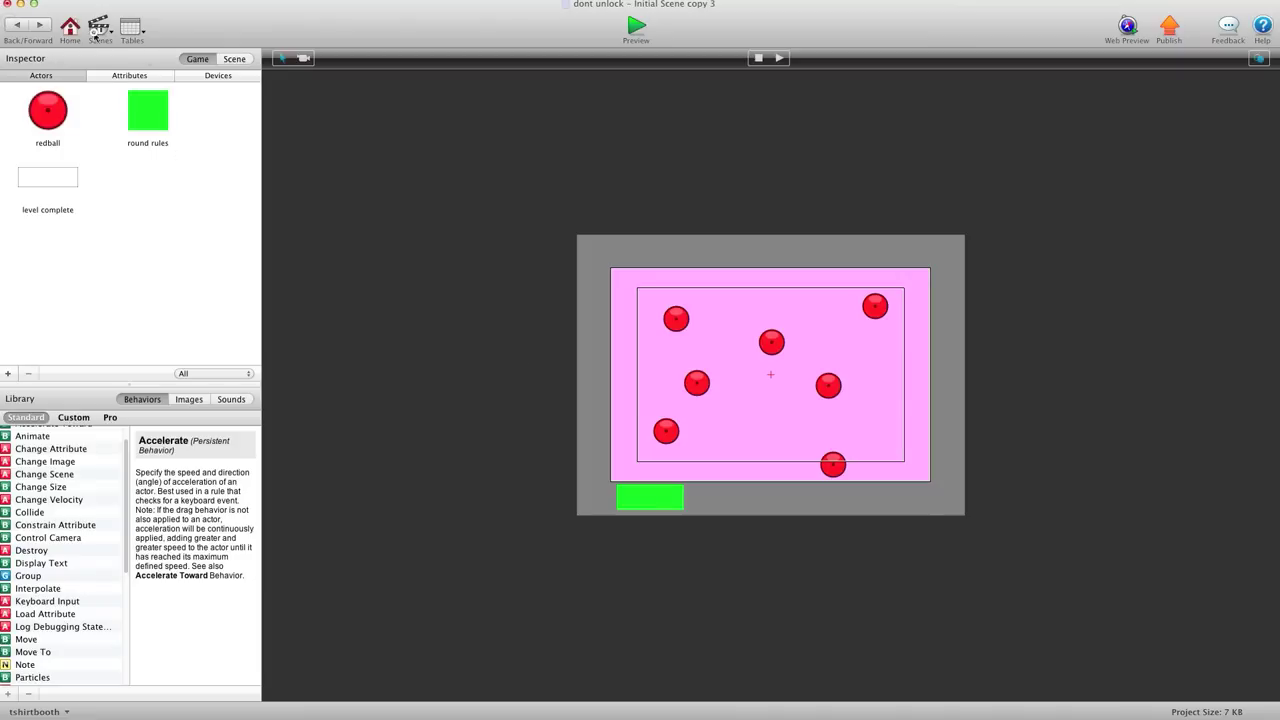
Switch to Initial Scene copy and confirm its round rules set the count to 5.
click(98, 26)
click(112, 86)
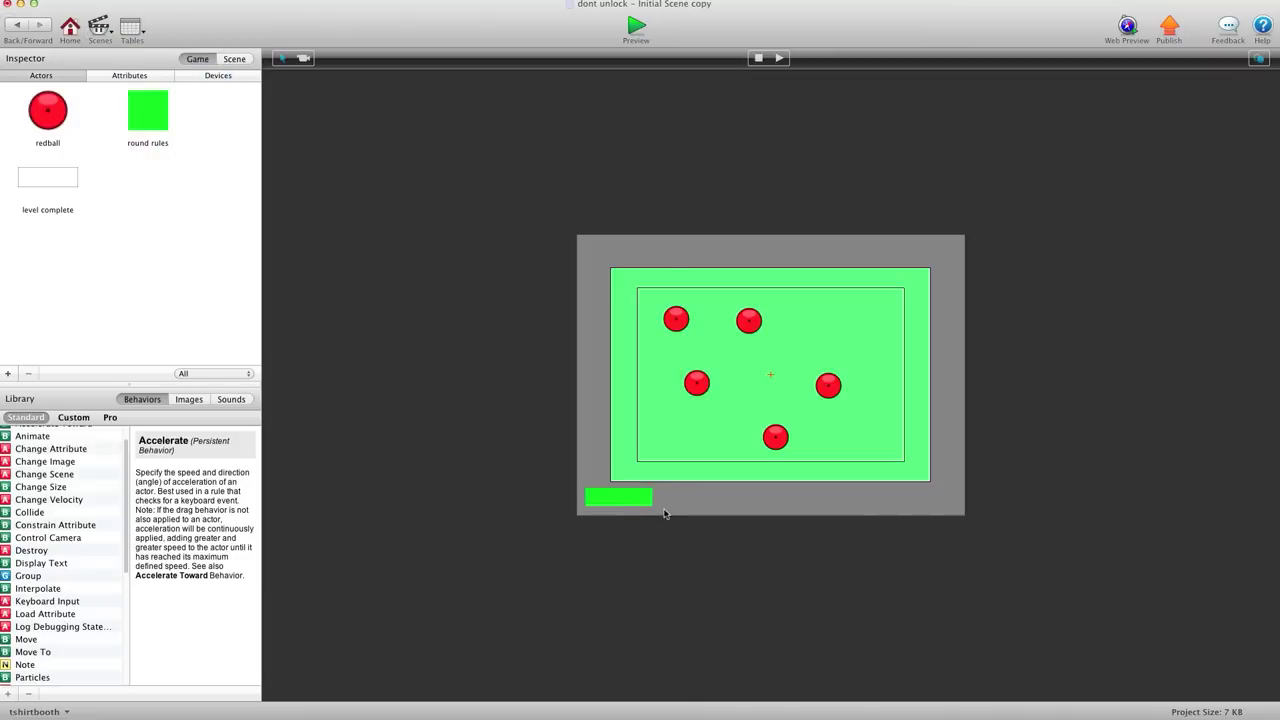
double_click(618, 503)
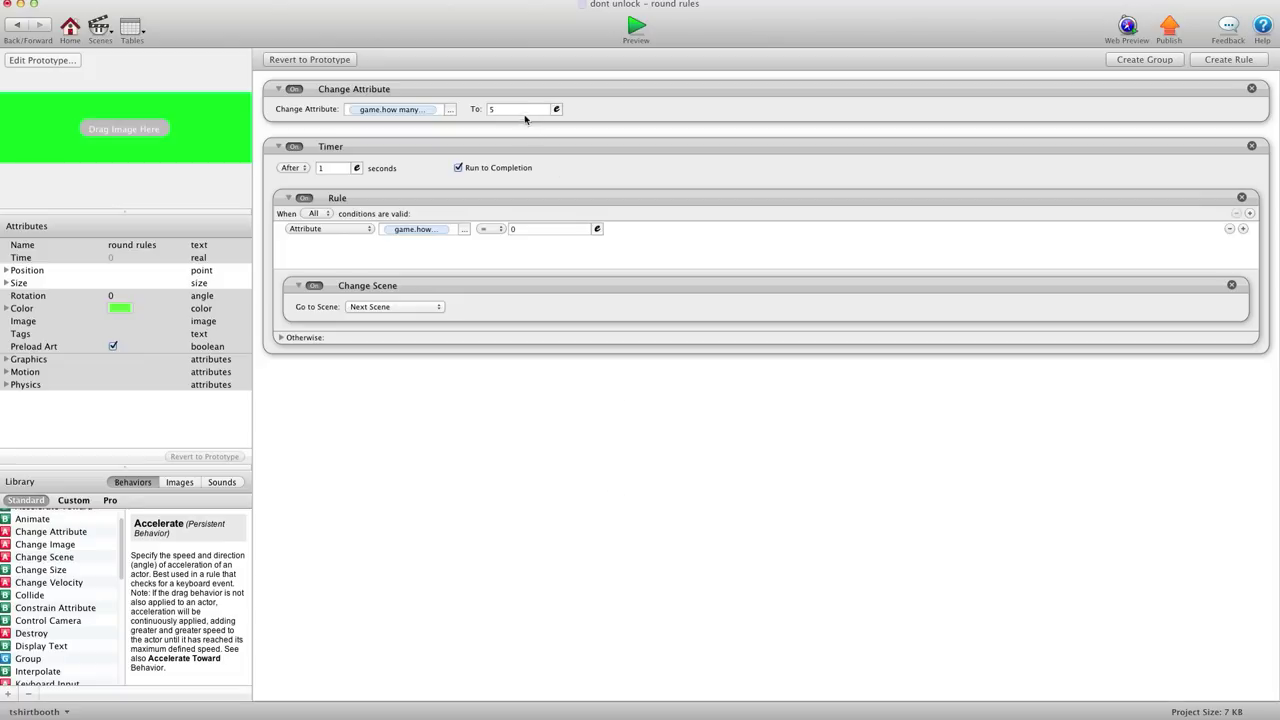
click(522, 112)
click(14, 27)
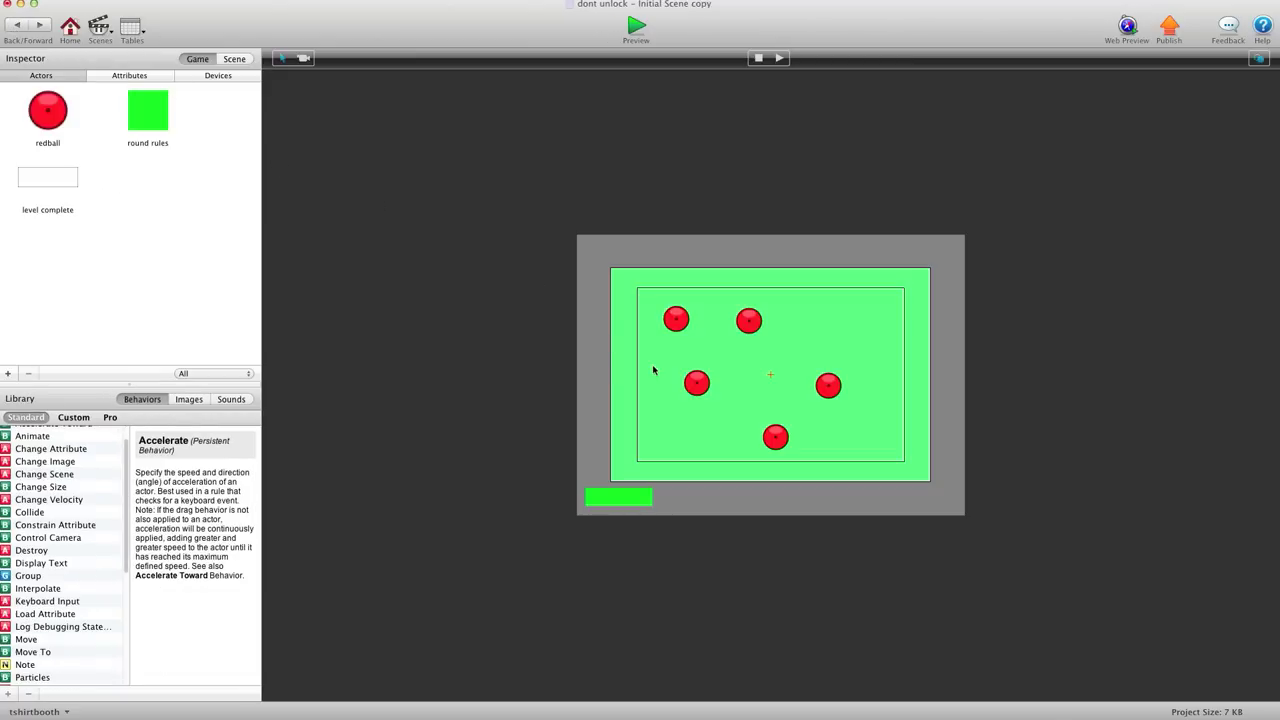
Move the round rules bar onto the scene's bottom-left edge and recheck its behaviours.
drag(628, 494, 677, 509)
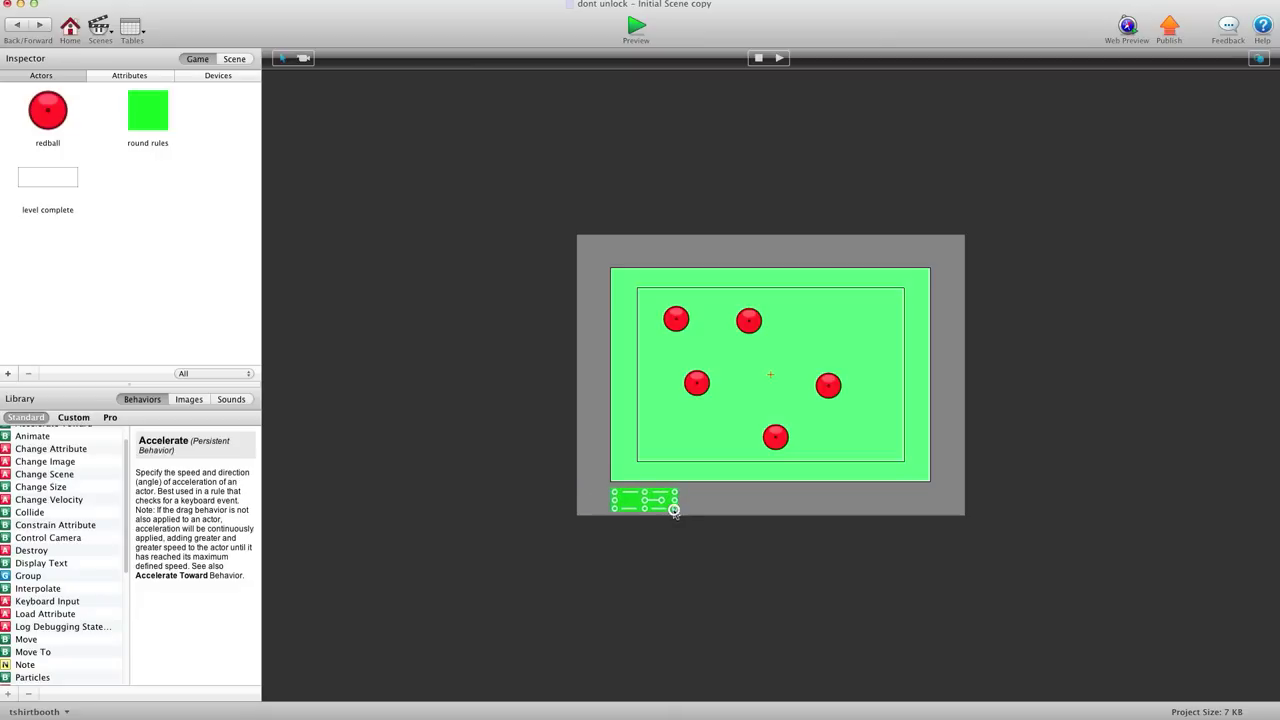
double_click(640, 500)
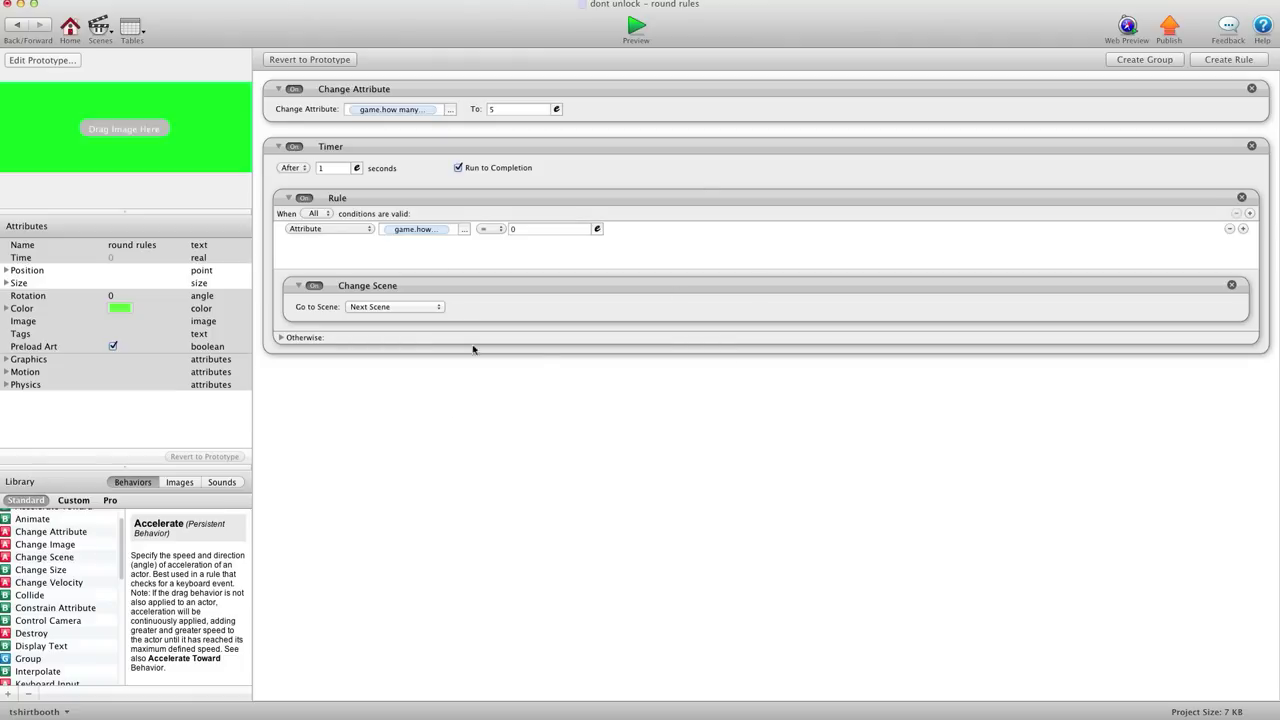
click(19, 25)
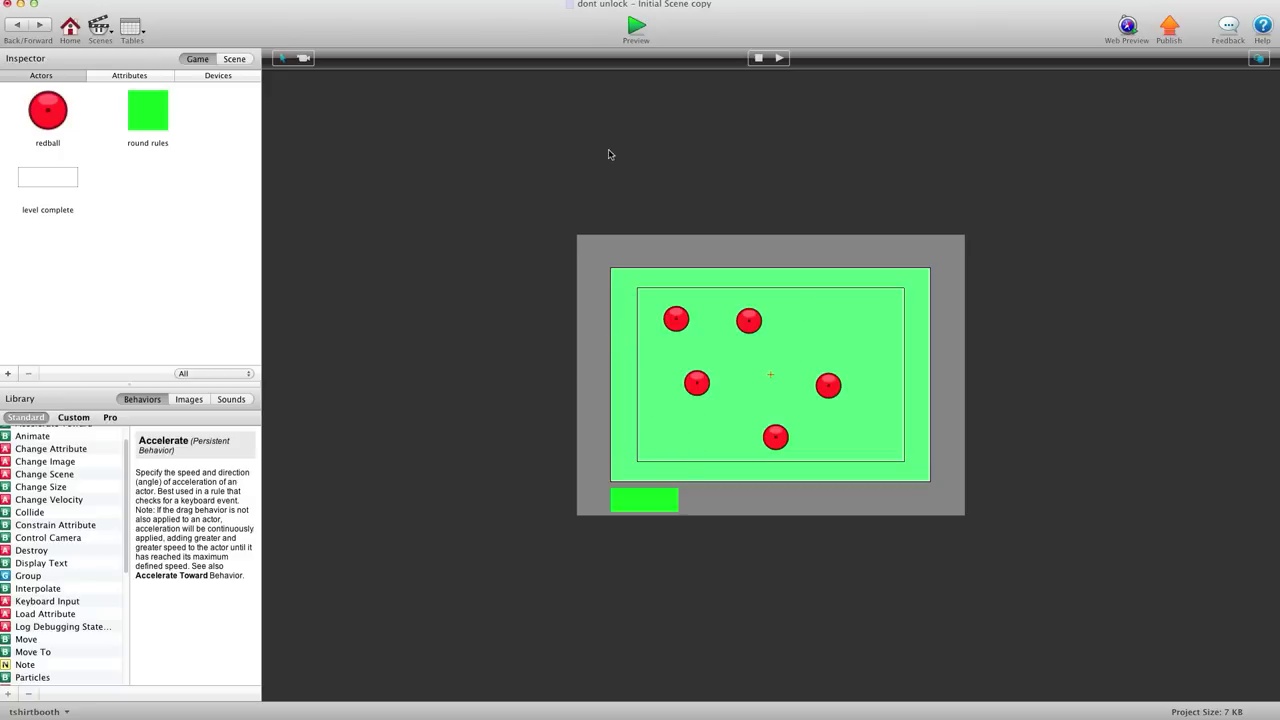
Preview the game and pop the five green-scene red balls to reach Initial Scene copy 2.
click(622, 29)
click(548, 262)
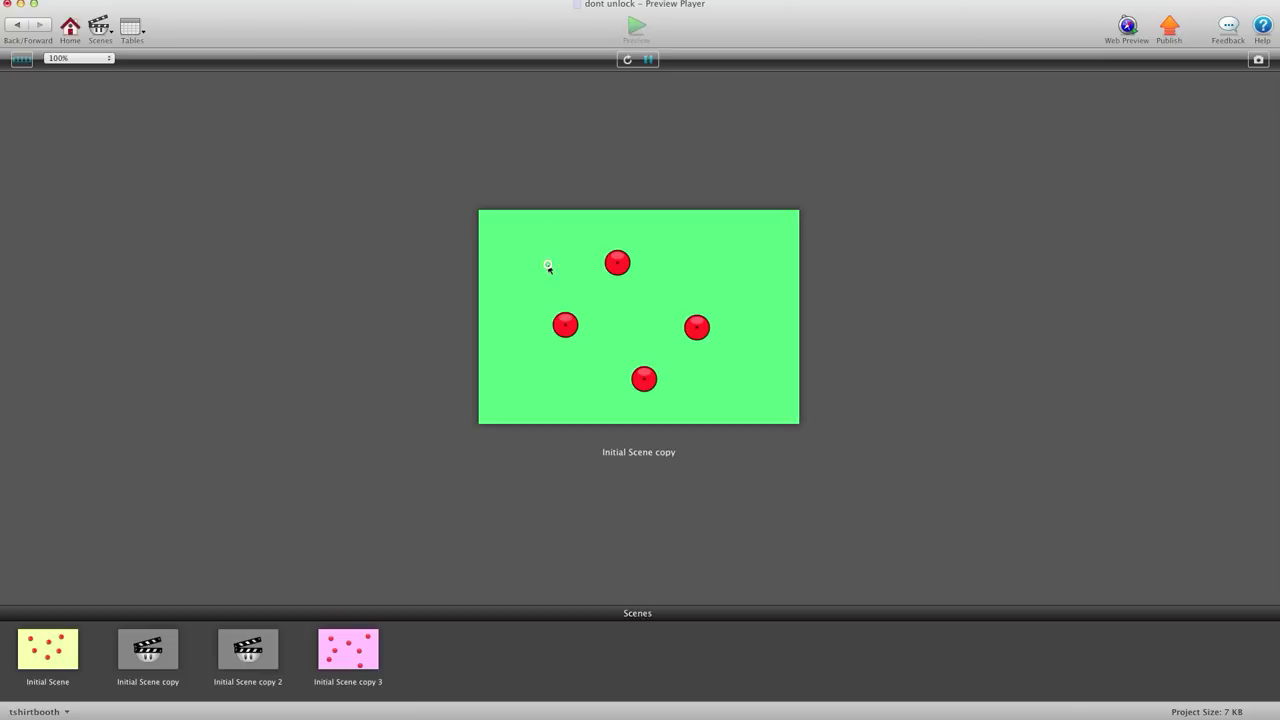
click(562, 321)
click(617, 263)
click(645, 384)
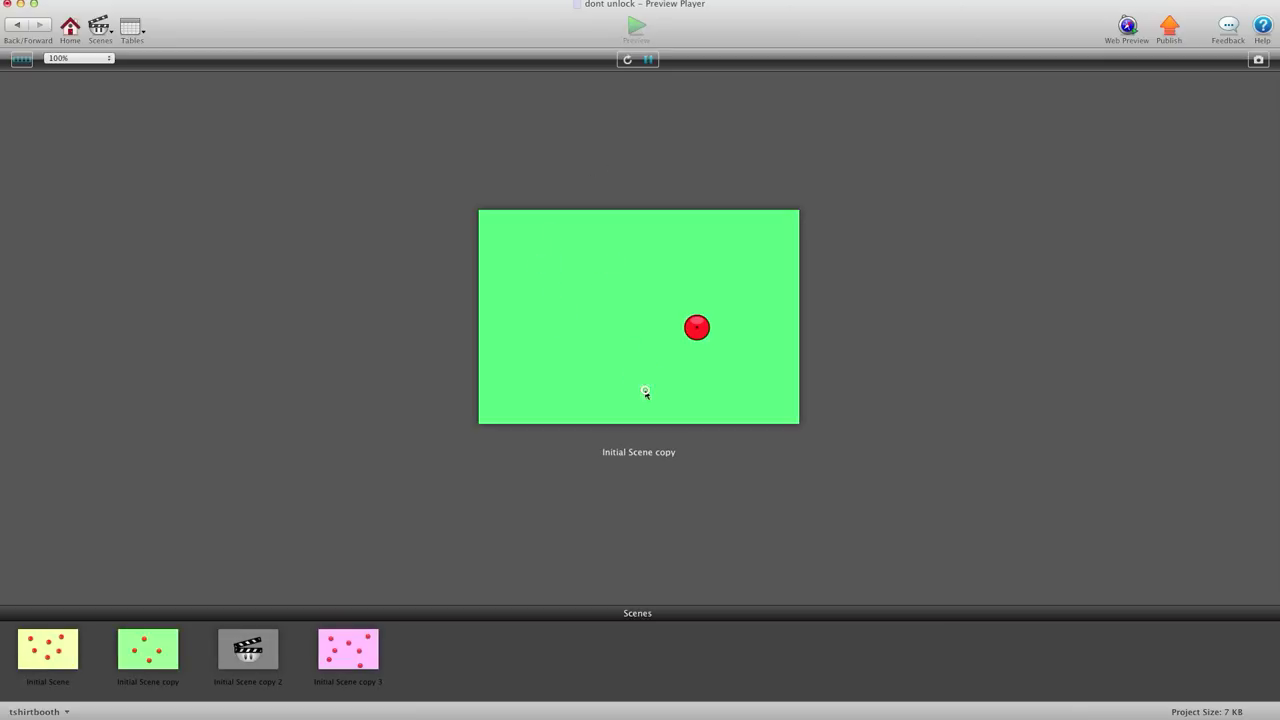
click(692, 334)
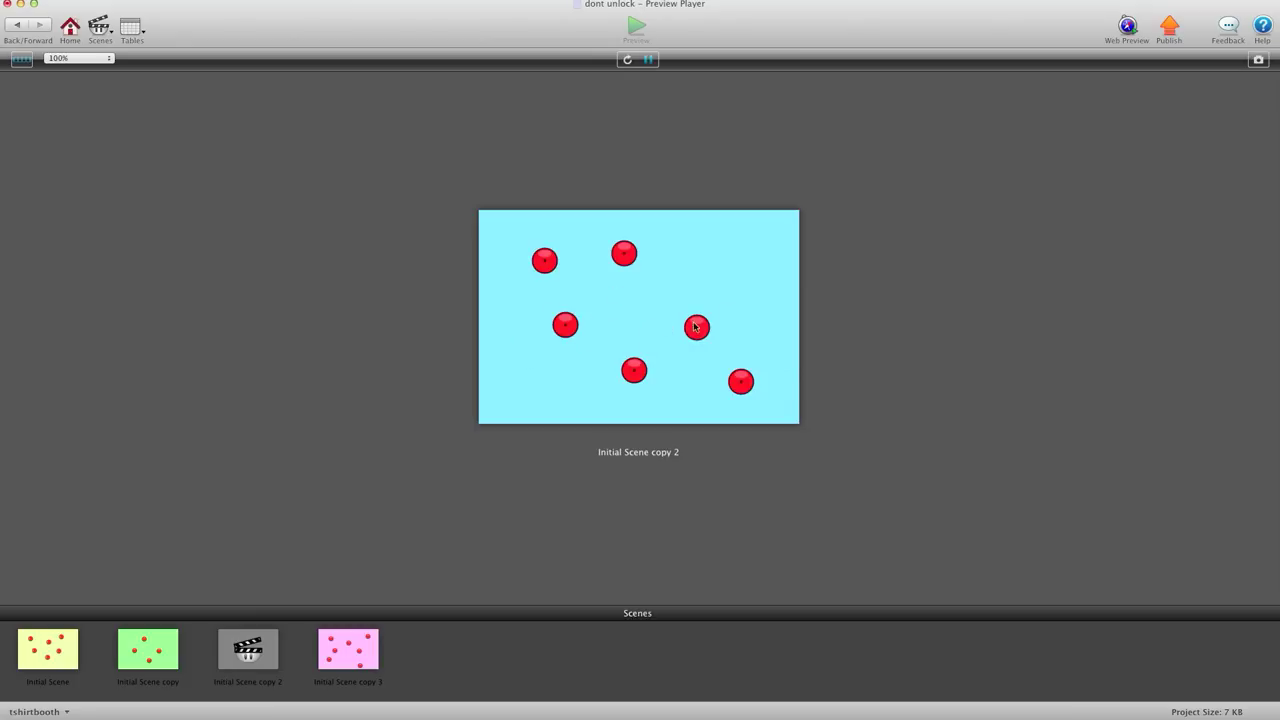
Stop the play-test and inspect the green scene's round rules instance.
click(17, 24)
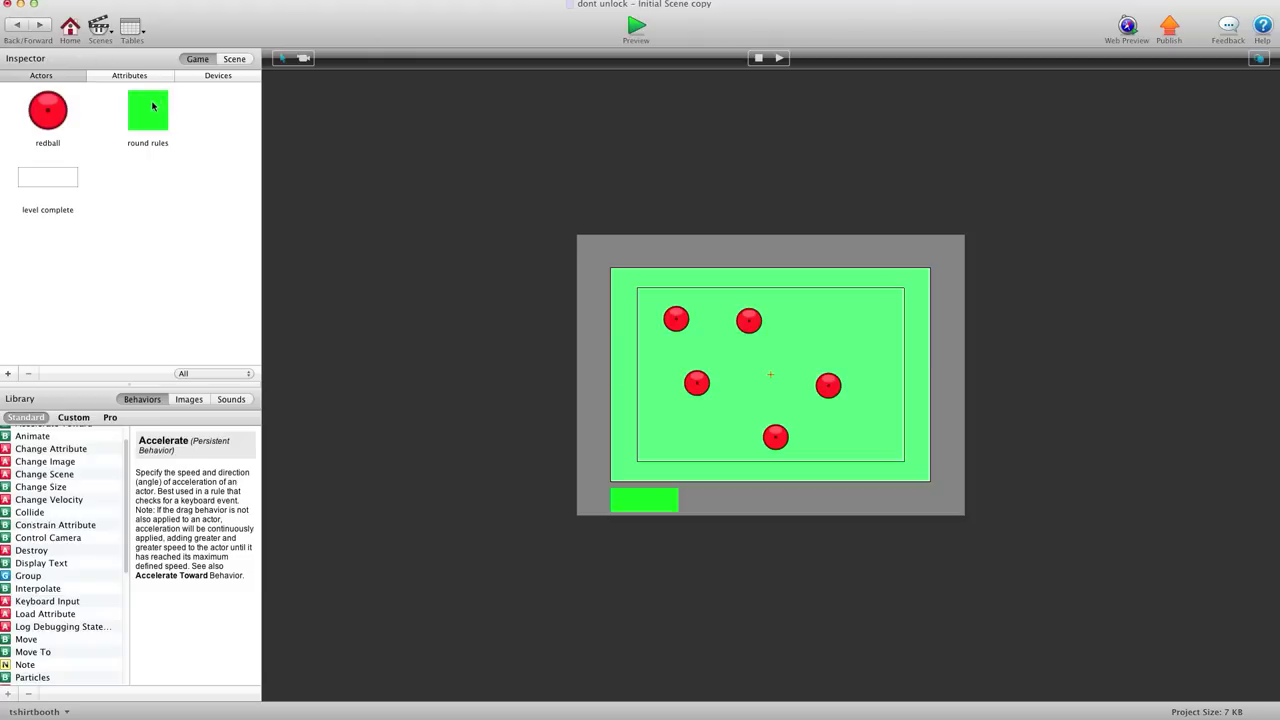
double_click(648, 504)
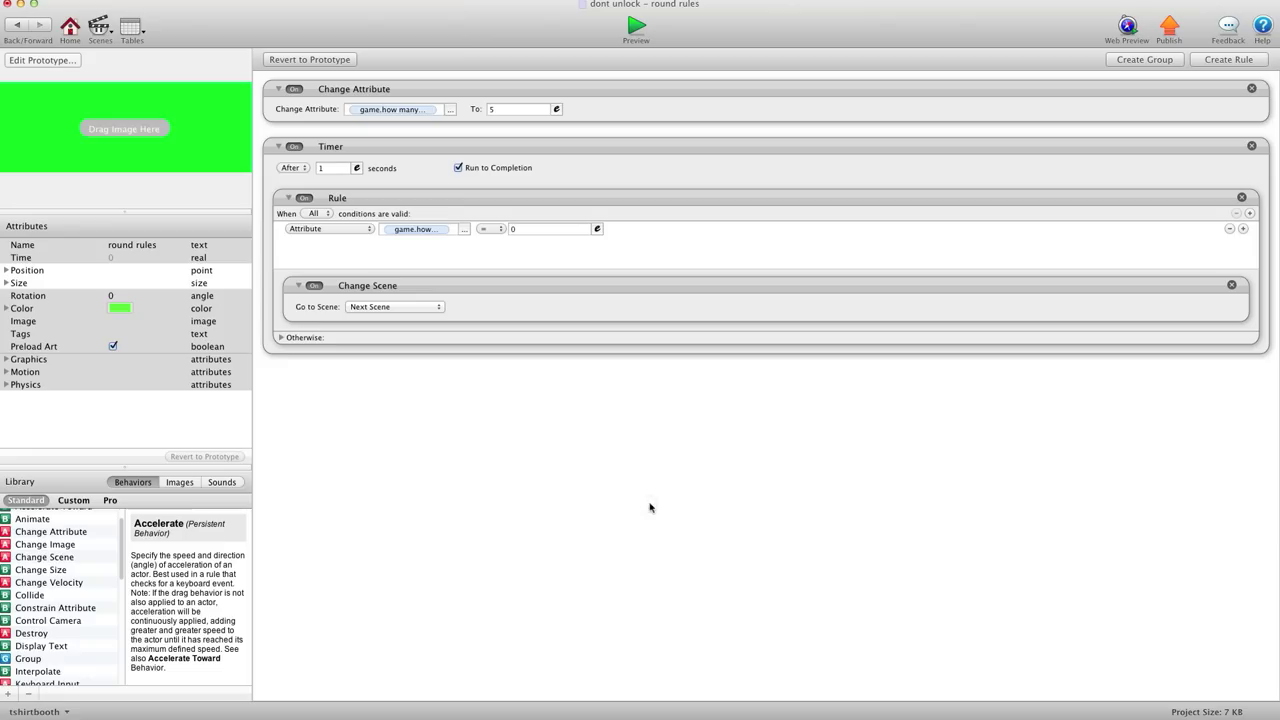
click(17, 24)
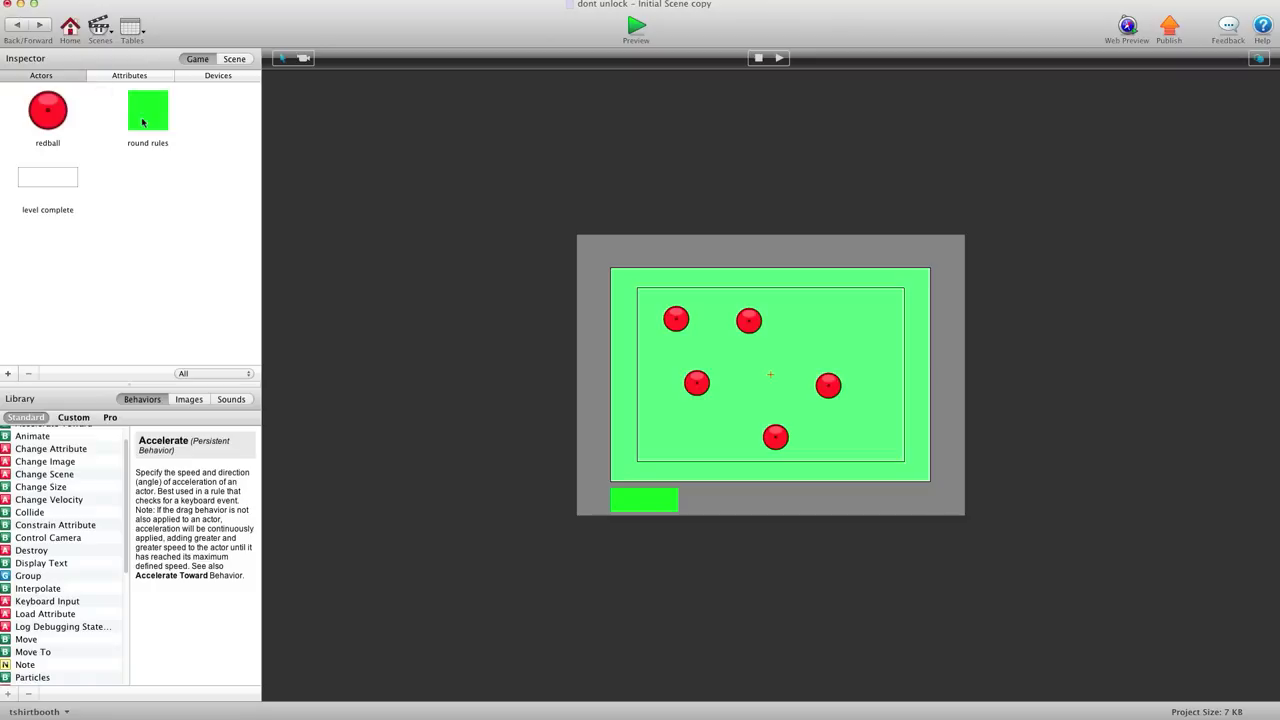
Add a Change Image behaviour to the round rules prototype, then open the scene's instance.
double_click(143, 122)
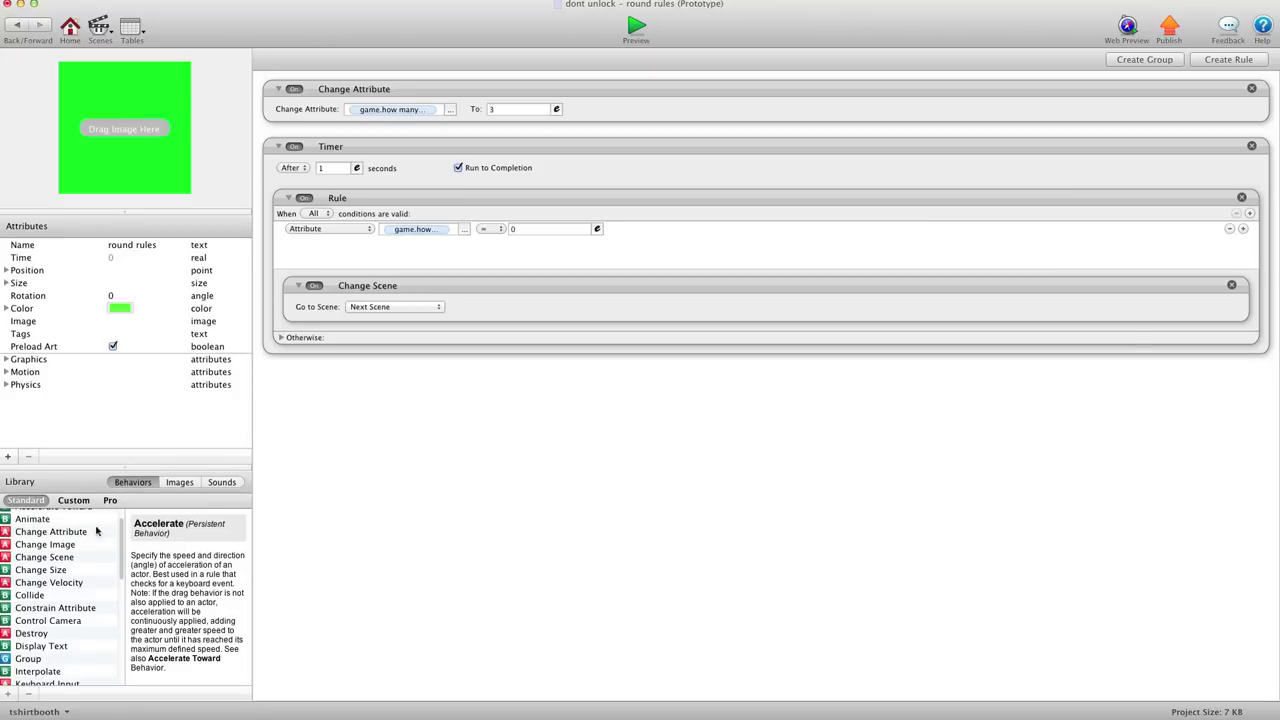
drag(55, 544, 405, 484)
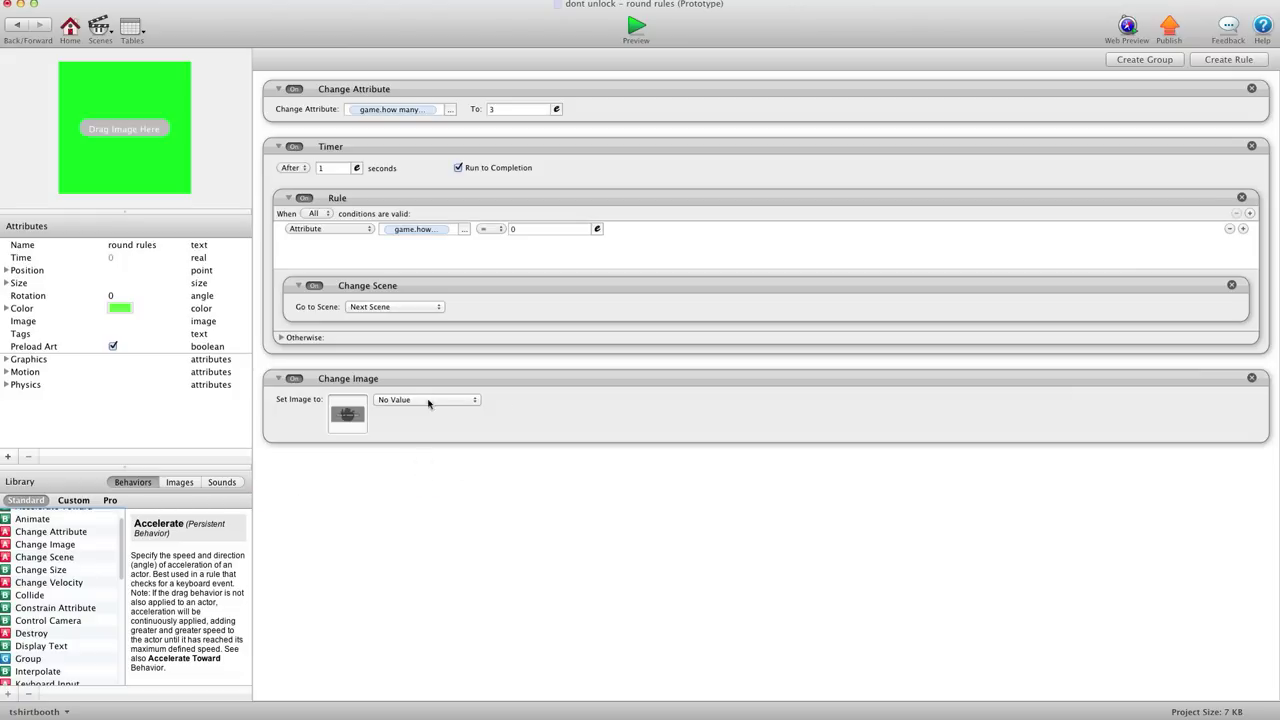
click(17, 26)
double_click(648, 505)
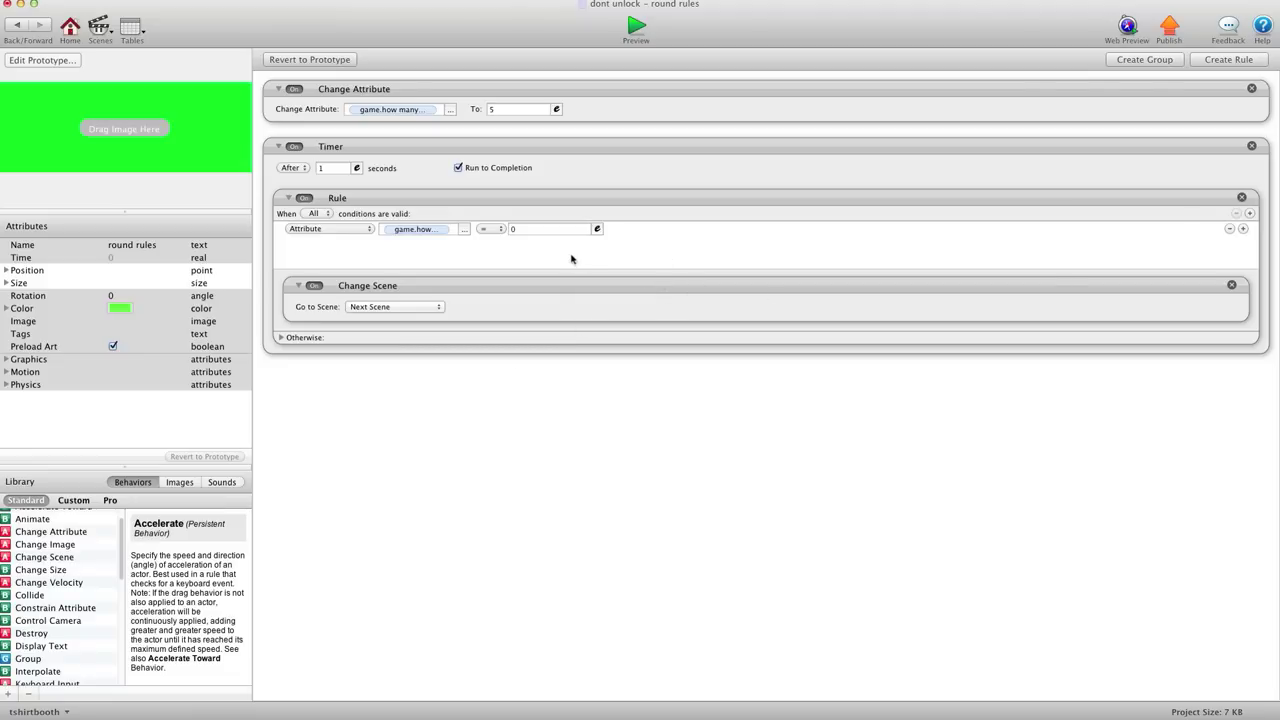
Delete the Change Image behaviour from the round rules prototype.
click(16, 26)
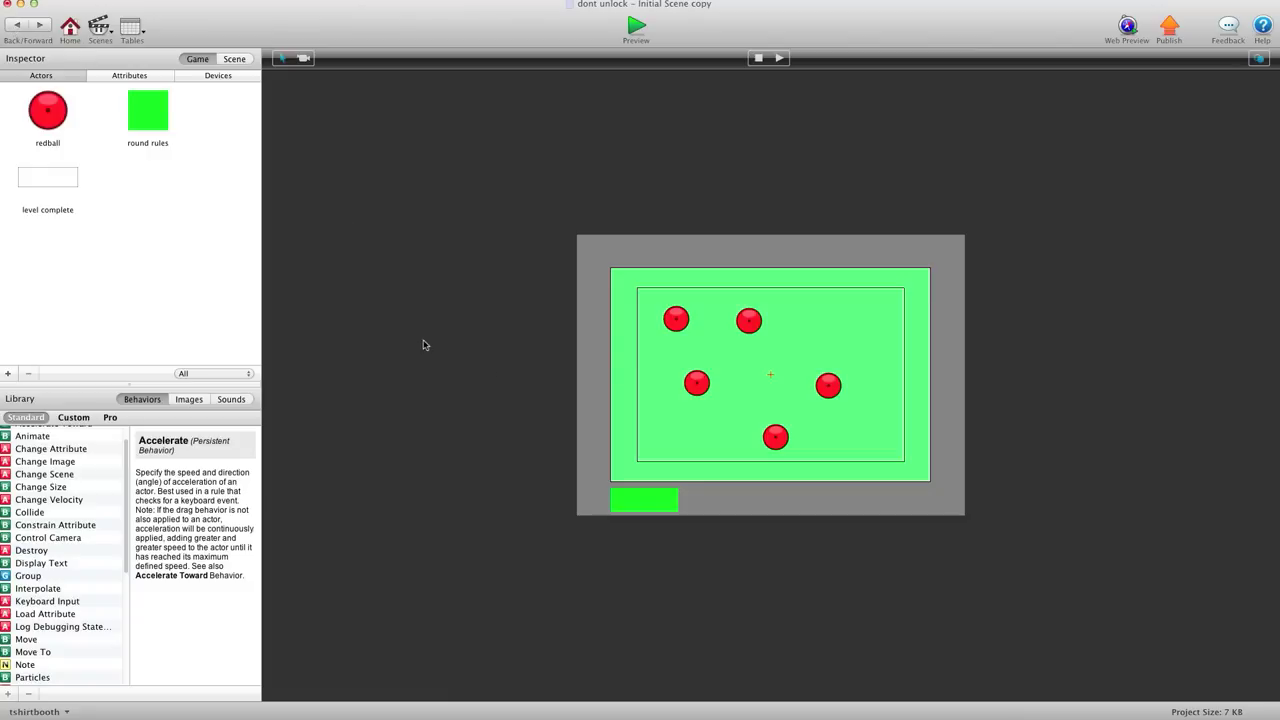
click(160, 140)
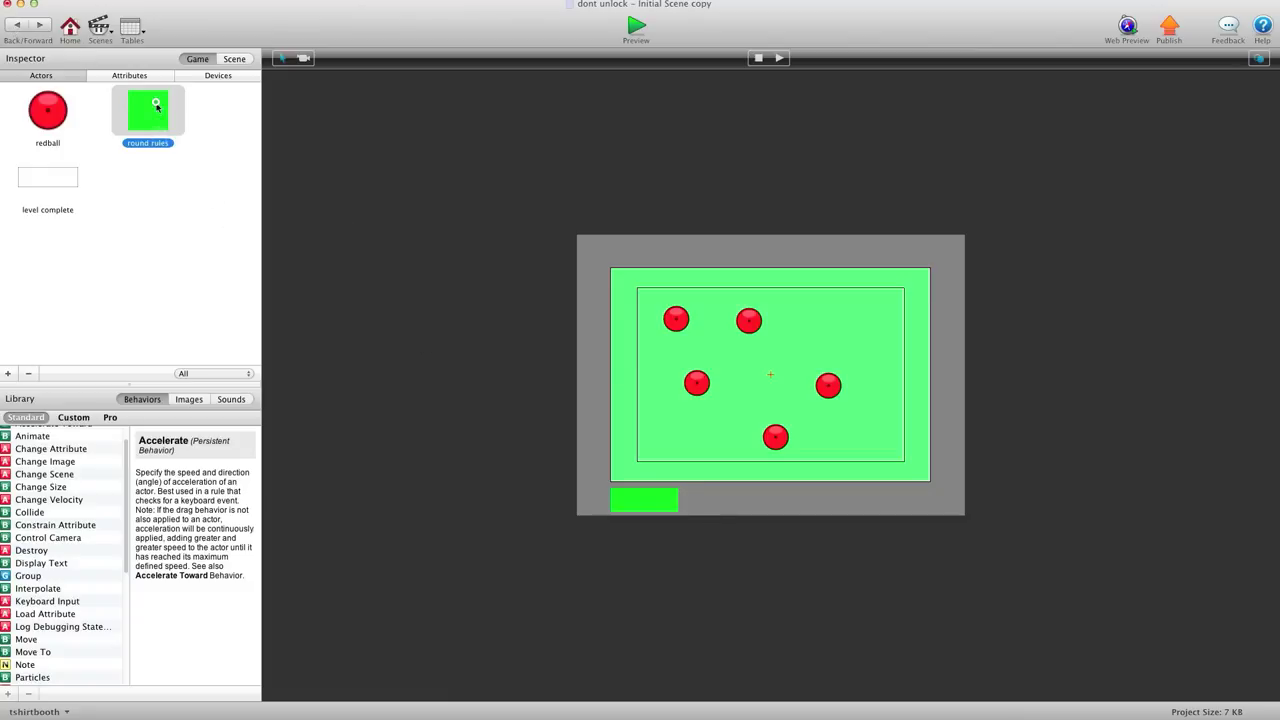
double_click(156, 104)
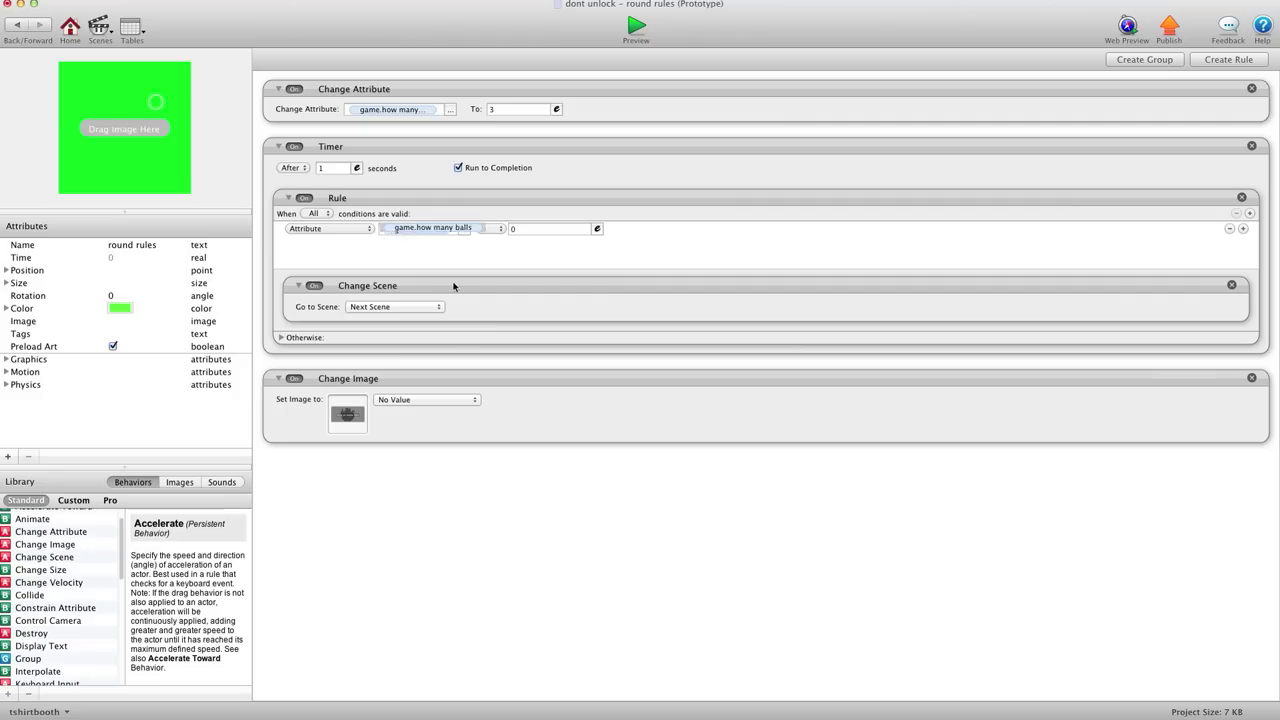
click(1251, 378)
click(16, 26)
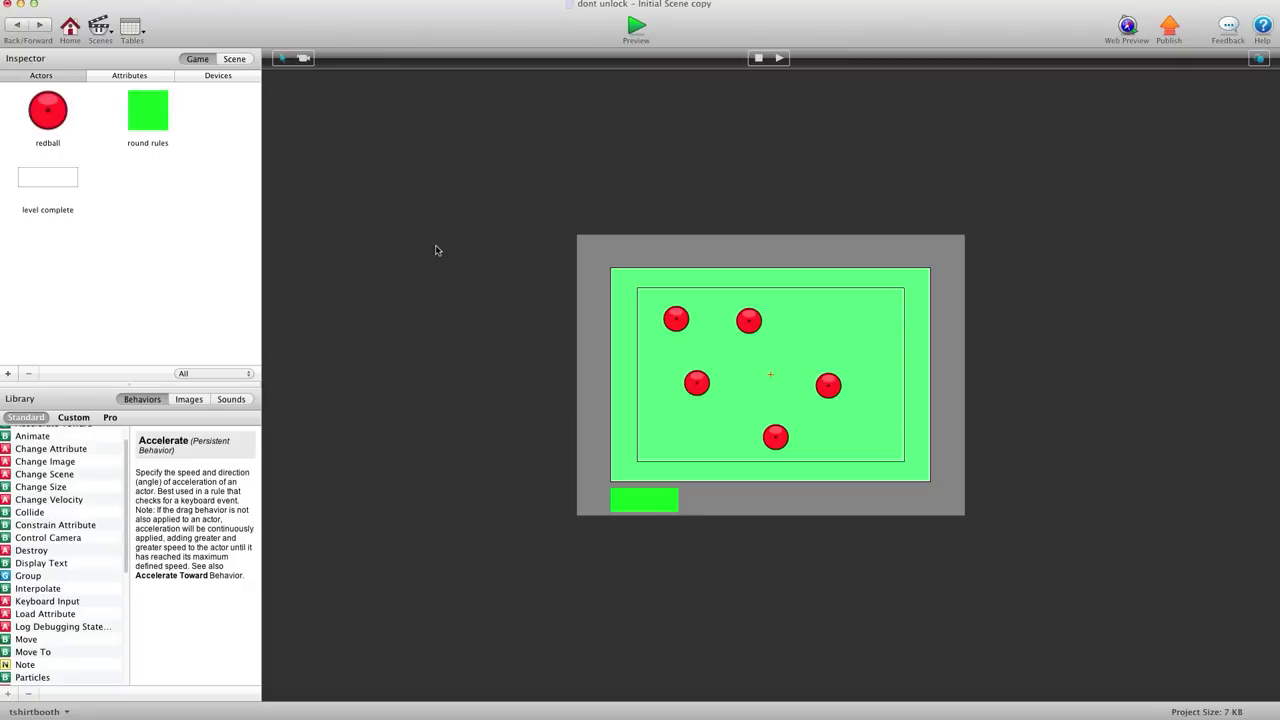
Inspect the green scene's round rules instance, which sets game.how many balls to 5.
double_click(666, 496)
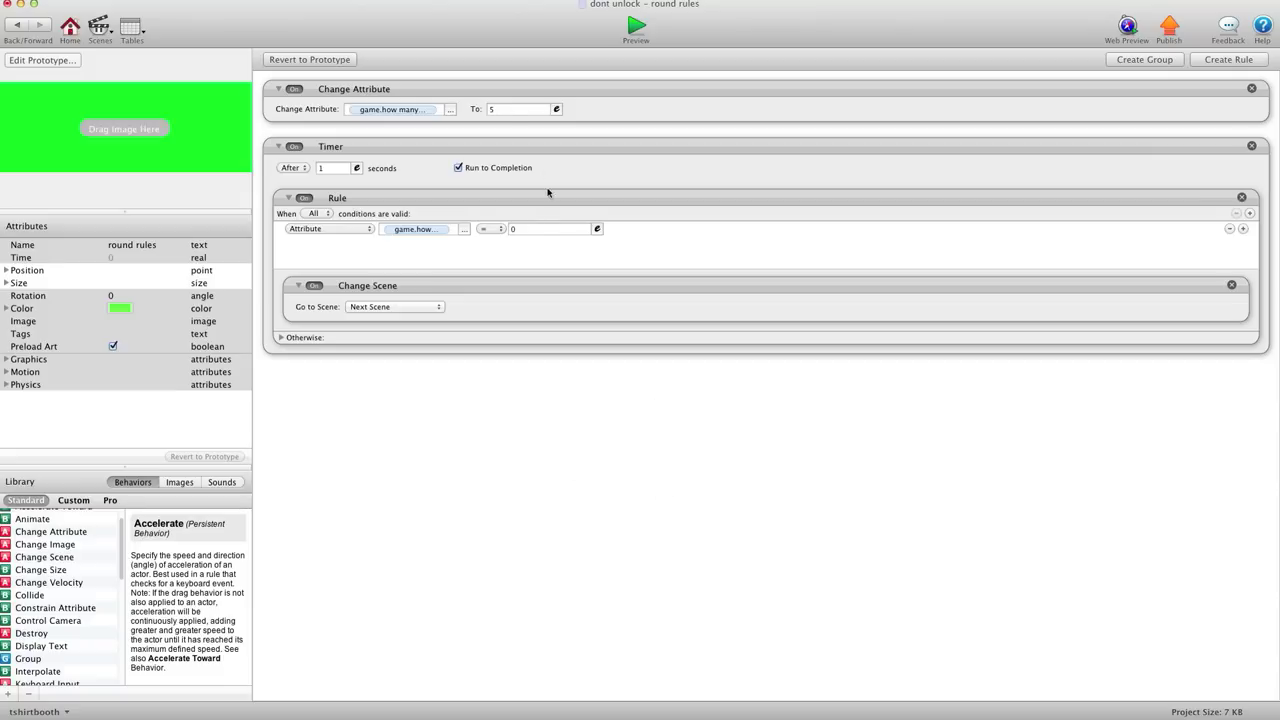
click(505, 108)
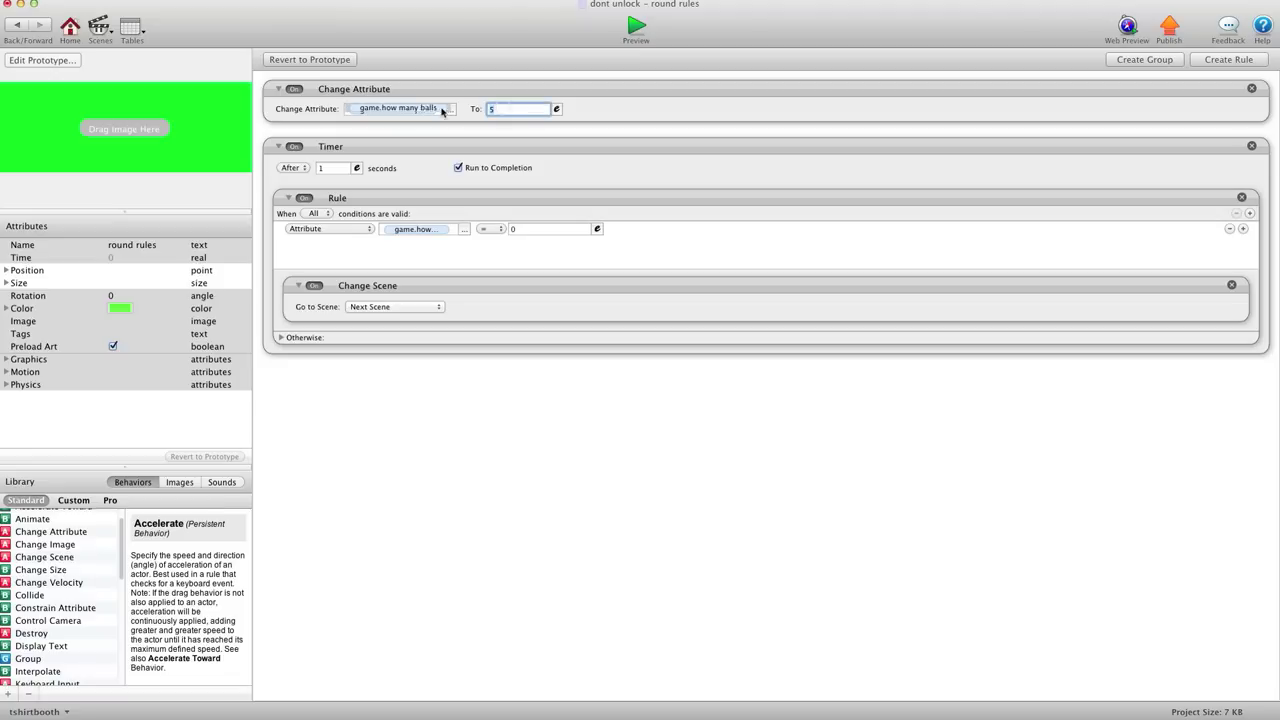
click(505, 110)
click(506, 109)
Revert this round rules instance to the prototype, then inspect the yellow Initial Scene's instance.
click(304, 62)
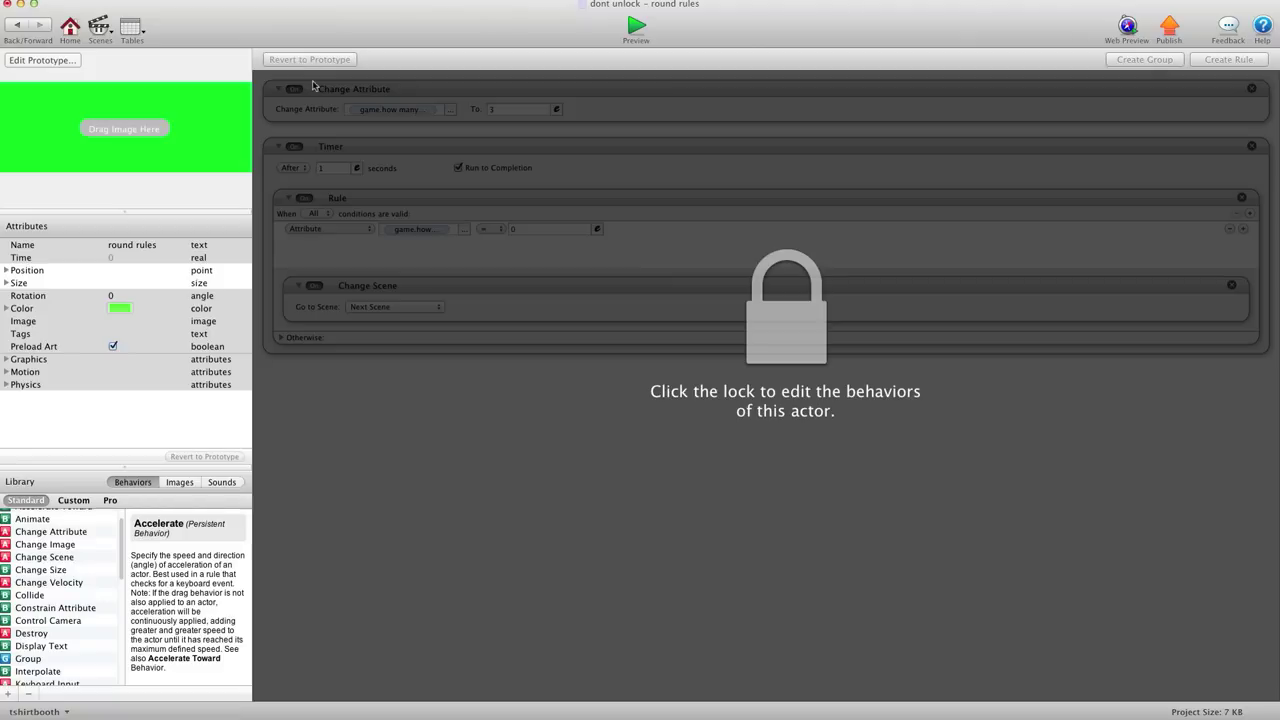
click(17, 26)
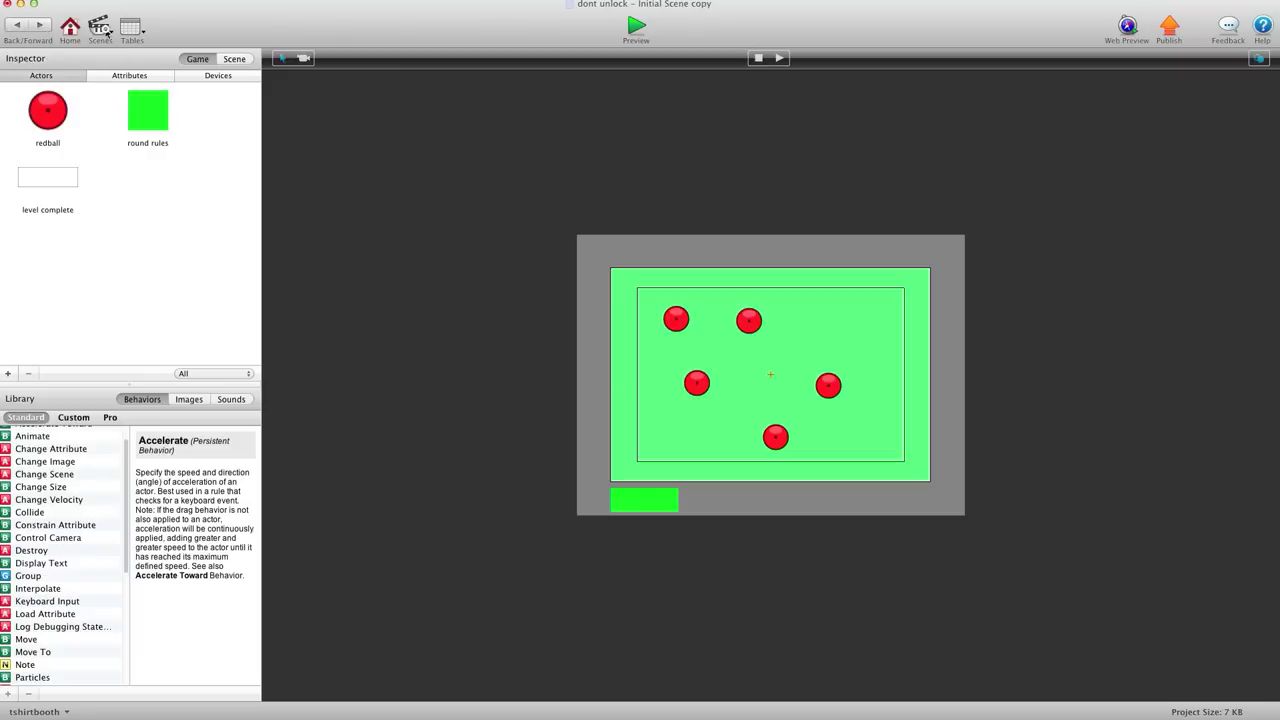
click(103, 30)
click(124, 48)
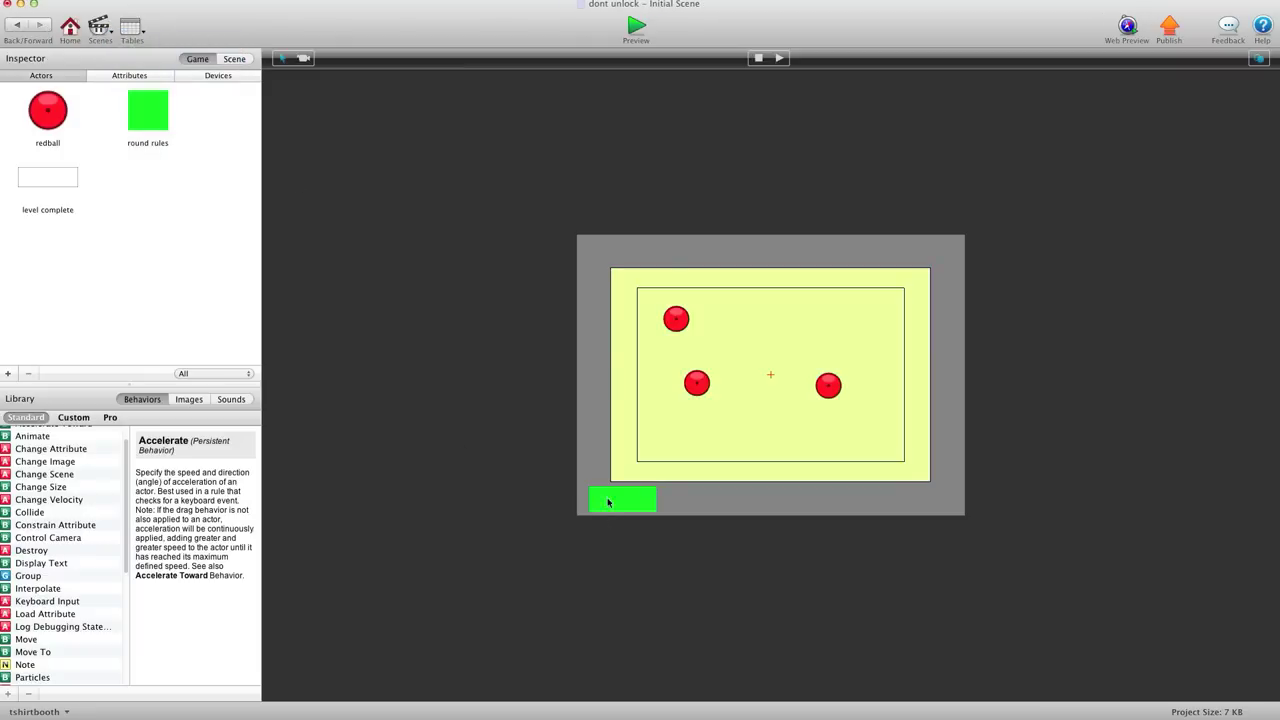
double_click(608, 502)
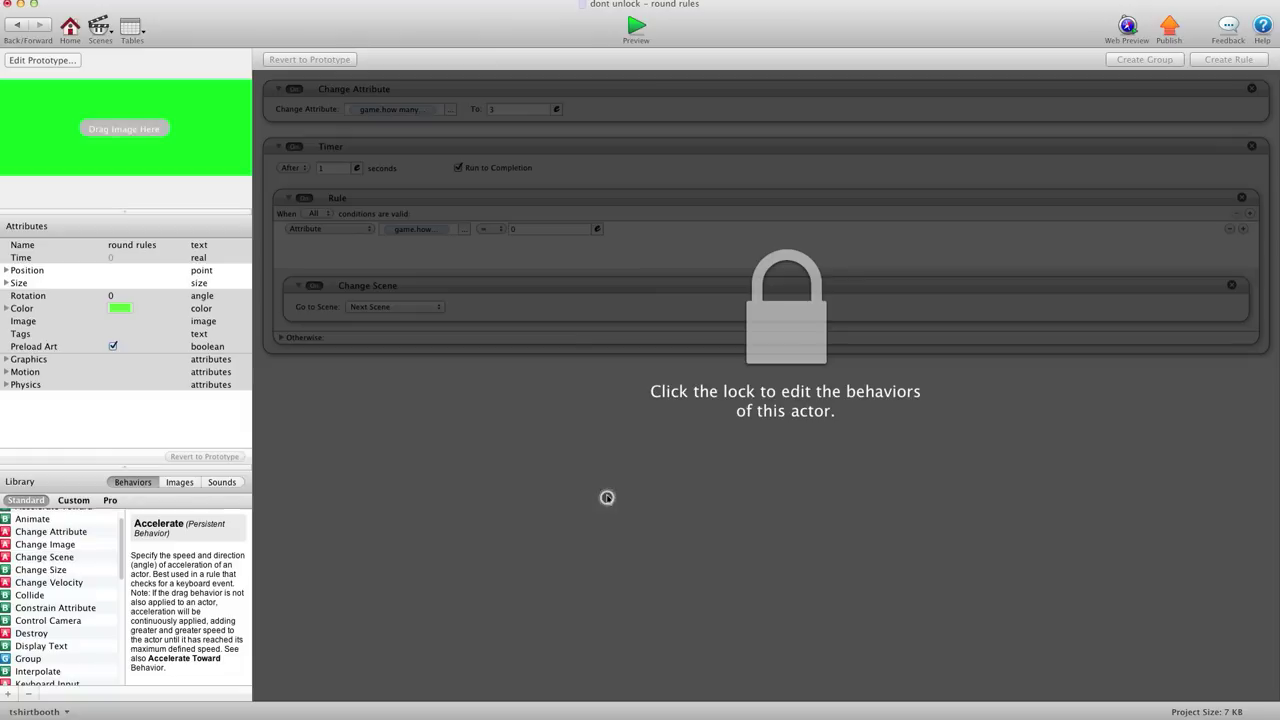
click(16, 24)
Open and unlock the round rules instance in the green Initial Scene copy.
click(105, 34)
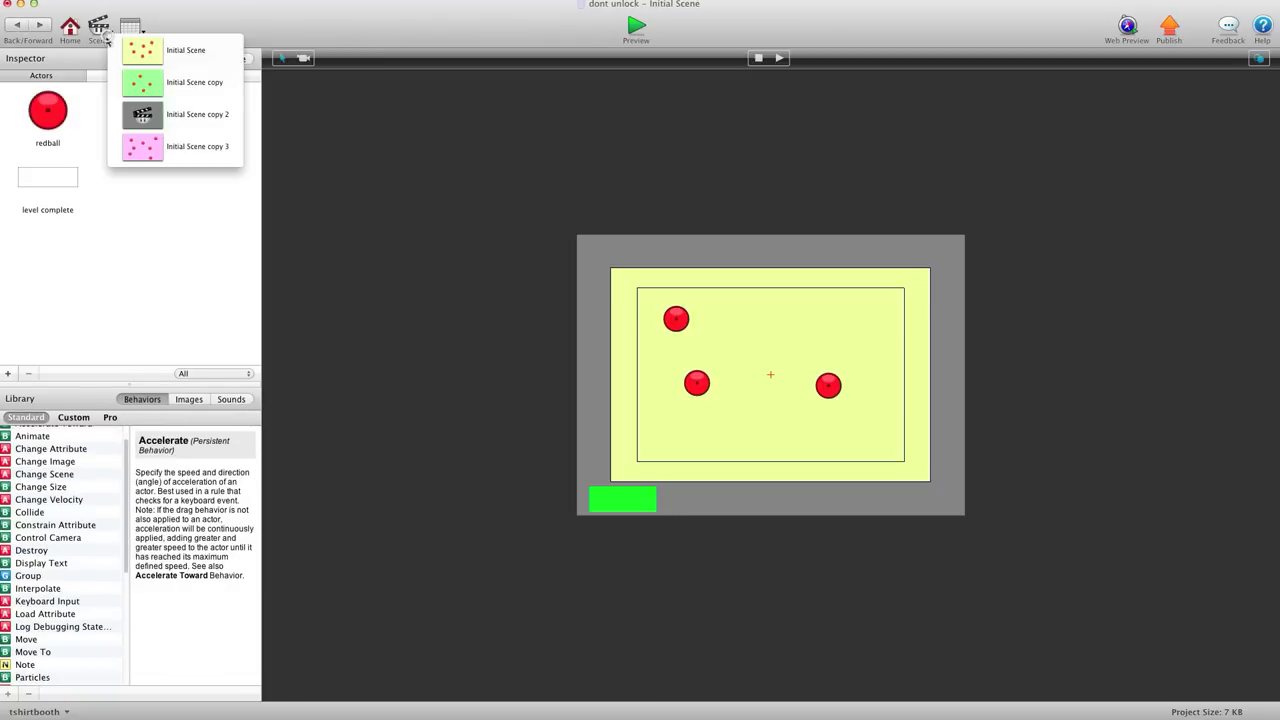
click(140, 82)
click(655, 510)
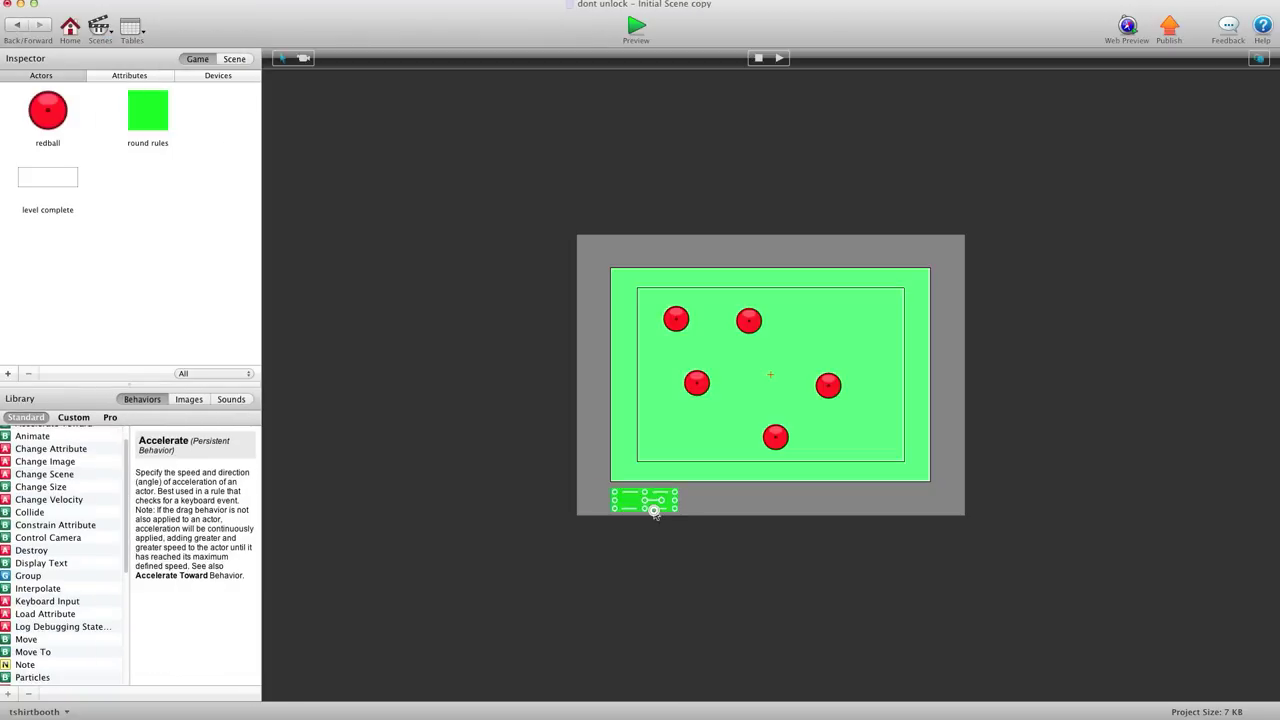
double_click(655, 510)
click(600, 374)
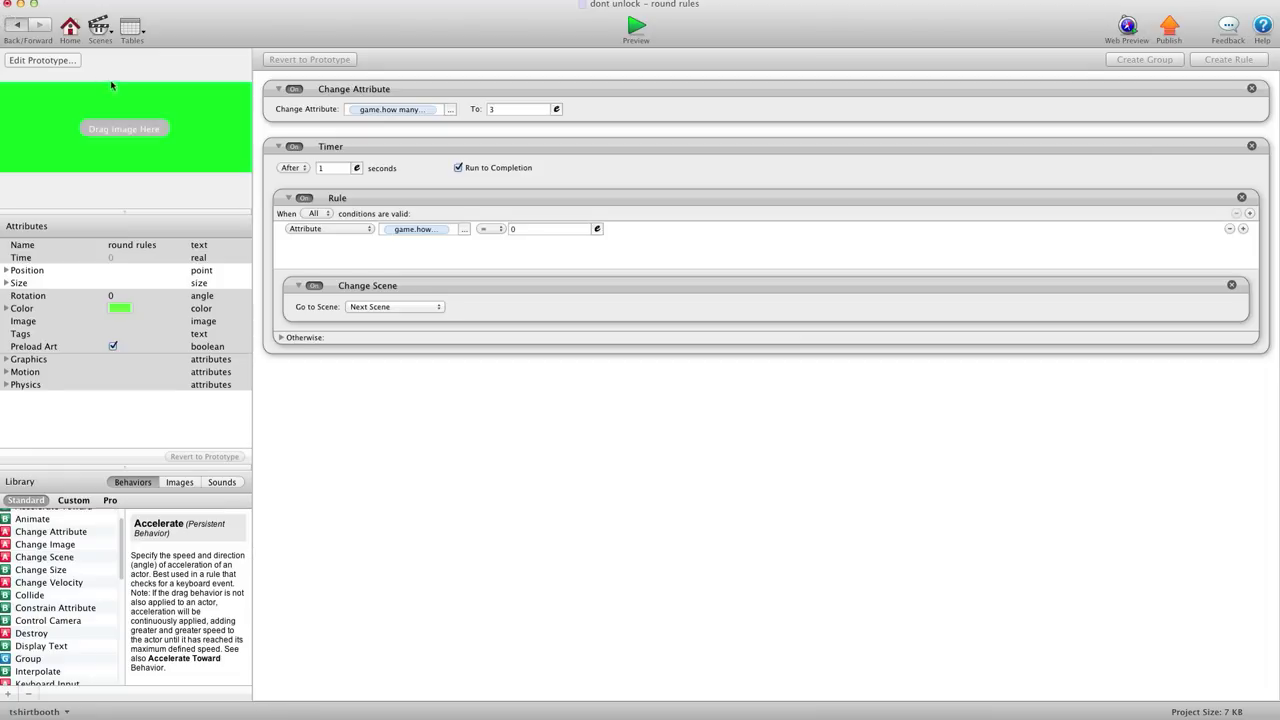
Switch to Initial Scene copy 2 and revert its round rules to the prototype.
click(100, 28)
click(476, 328)
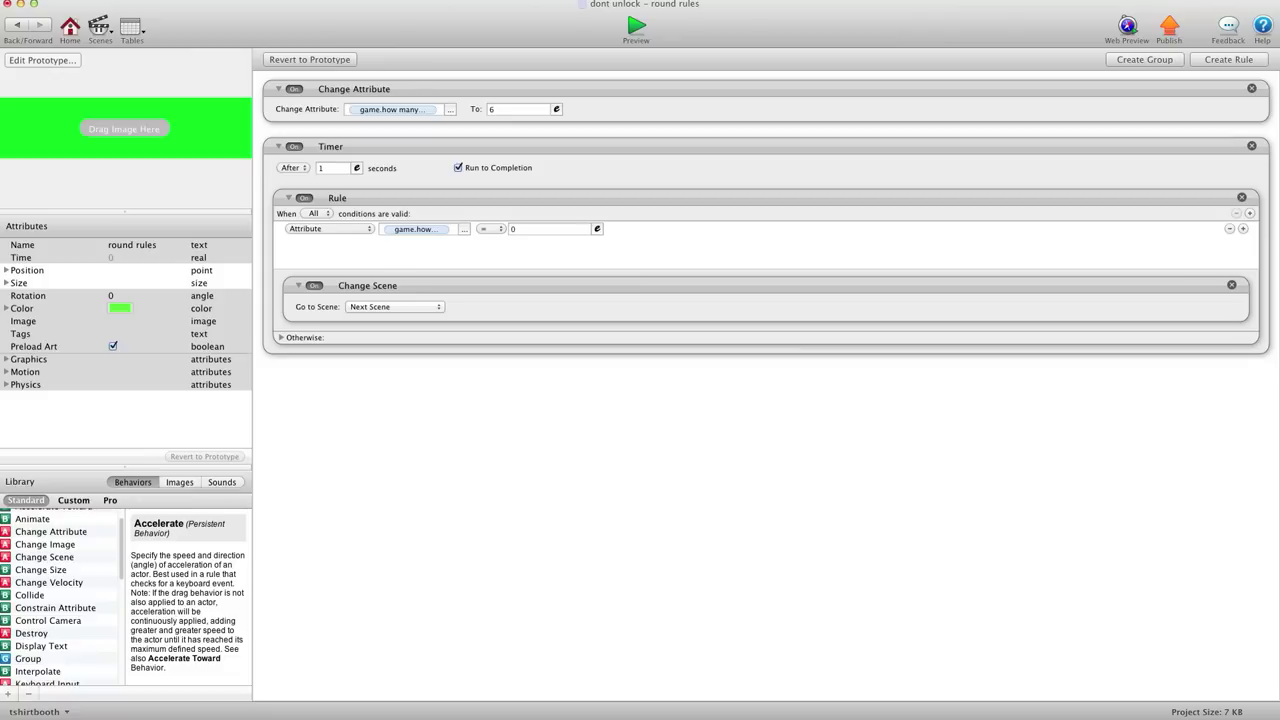
click(309, 59)
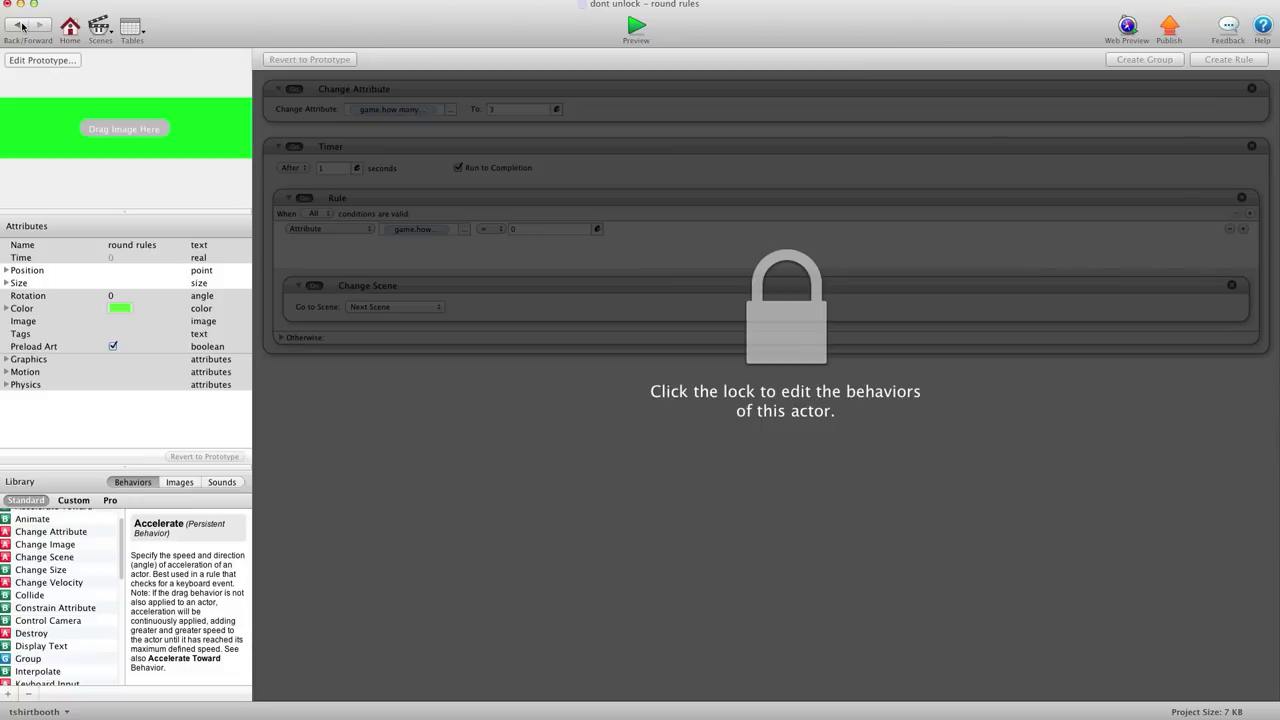
click(22, 27)
click(22, 27)
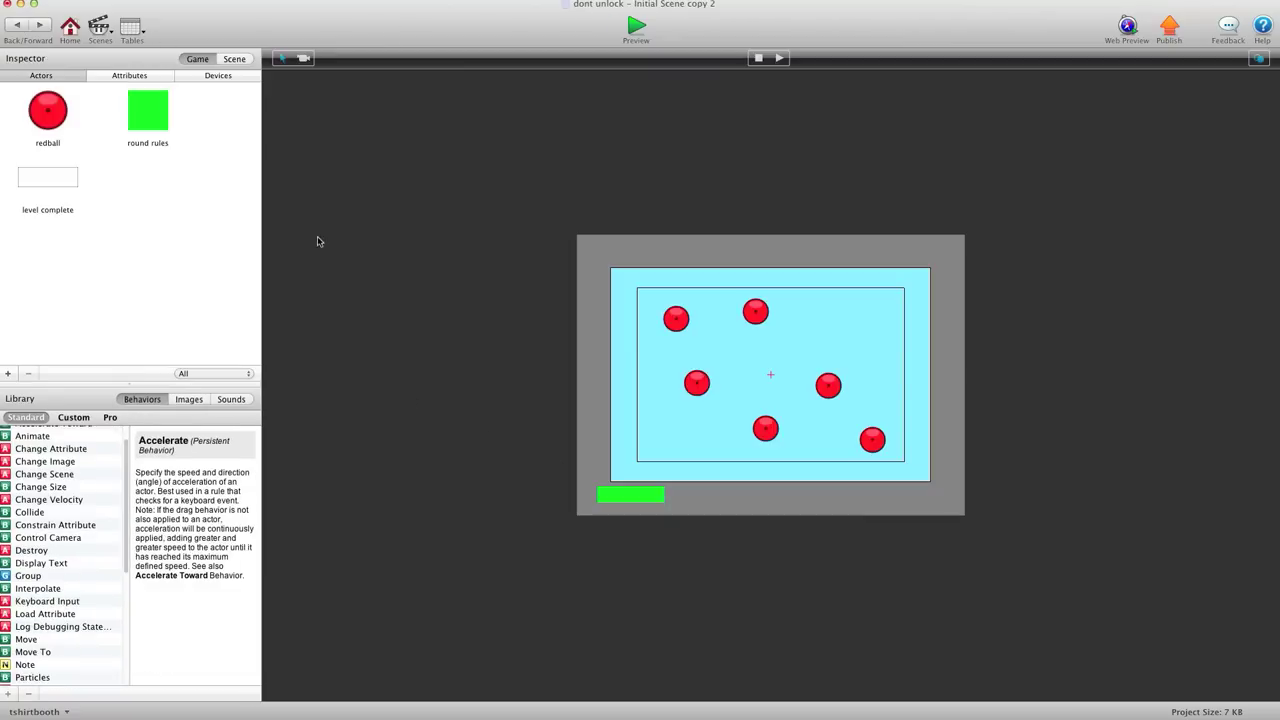
Check the game attributes, then revert the pink Initial Scene copy 3's round rules to the prototype.
click(113, 75)
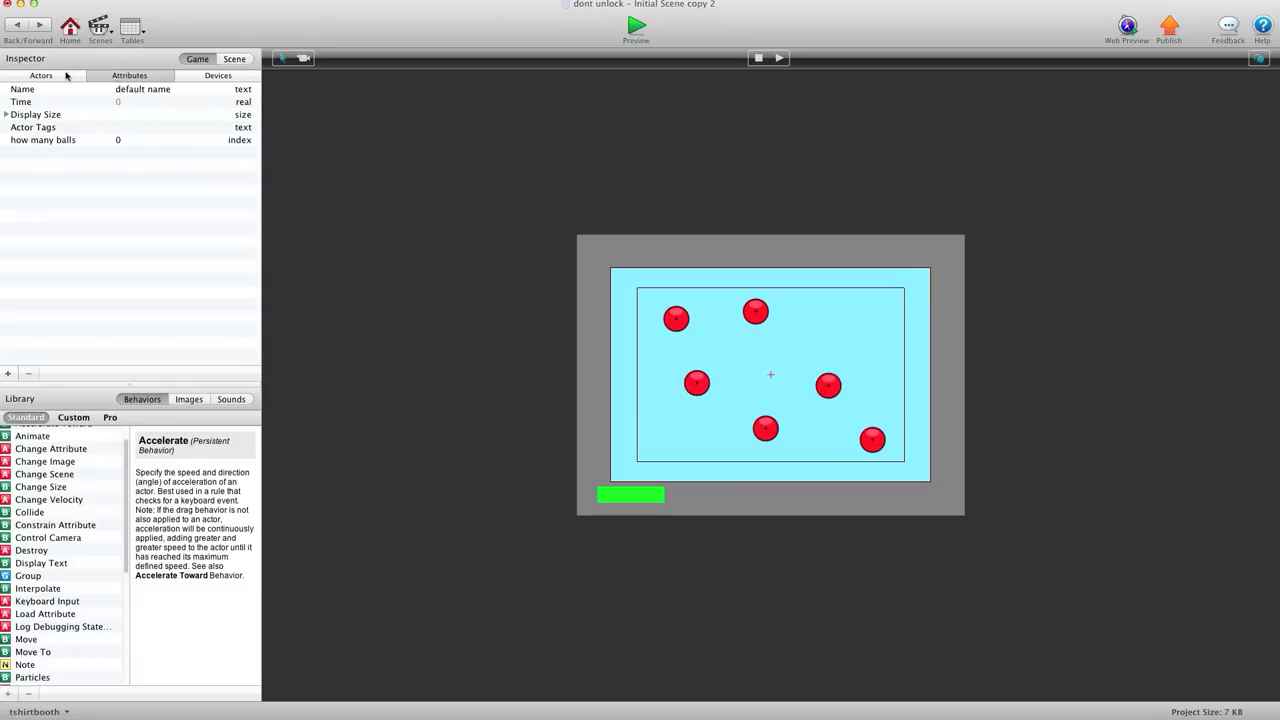
click(67, 75)
click(102, 32)
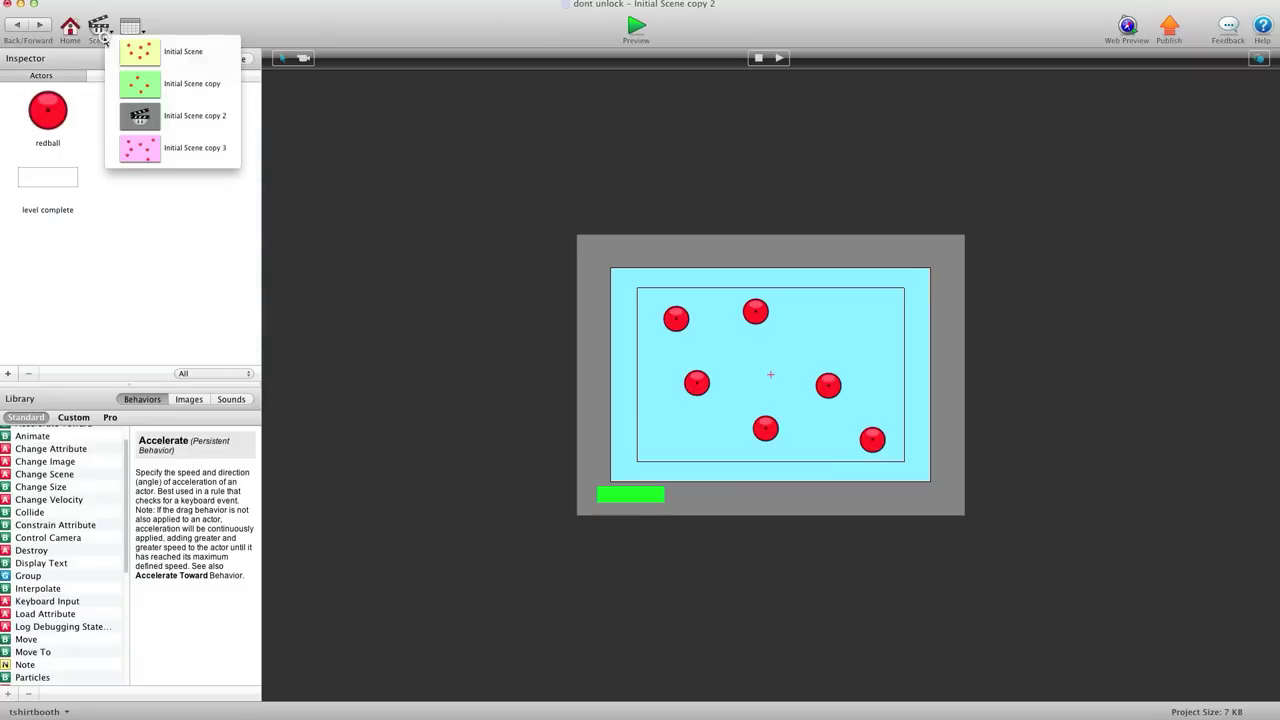
click(180, 148)
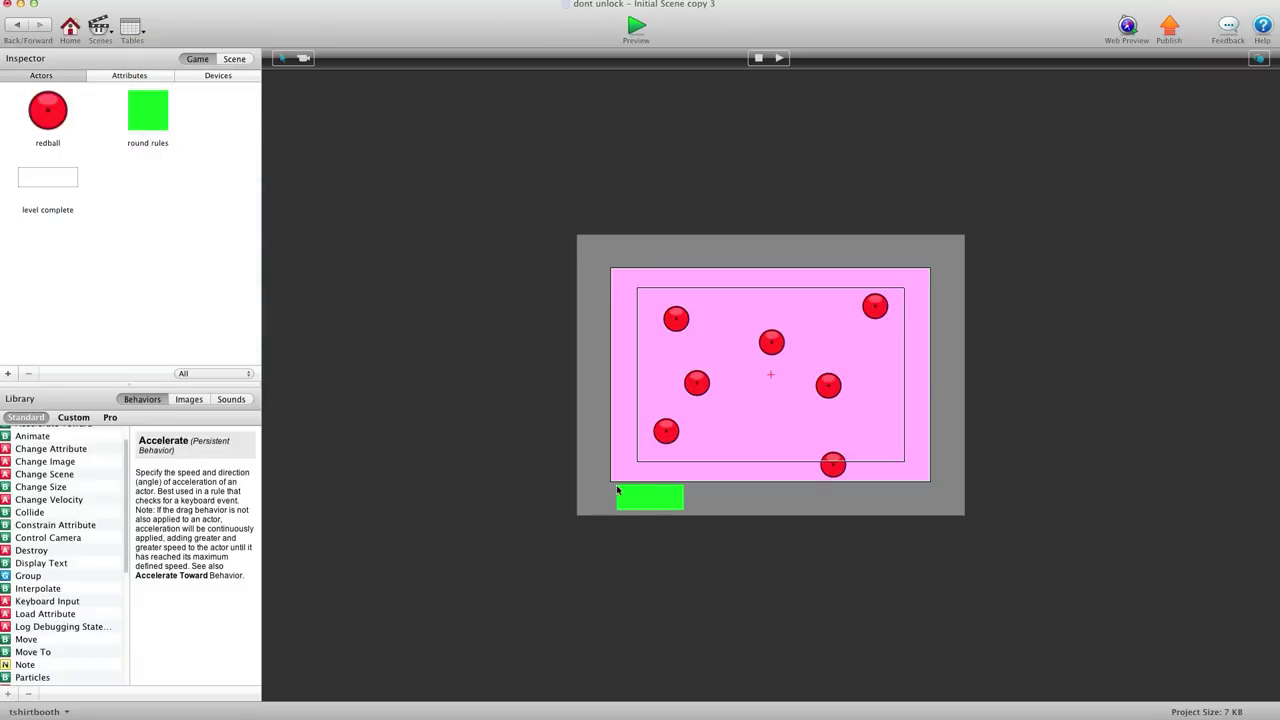
double_click(650, 497)
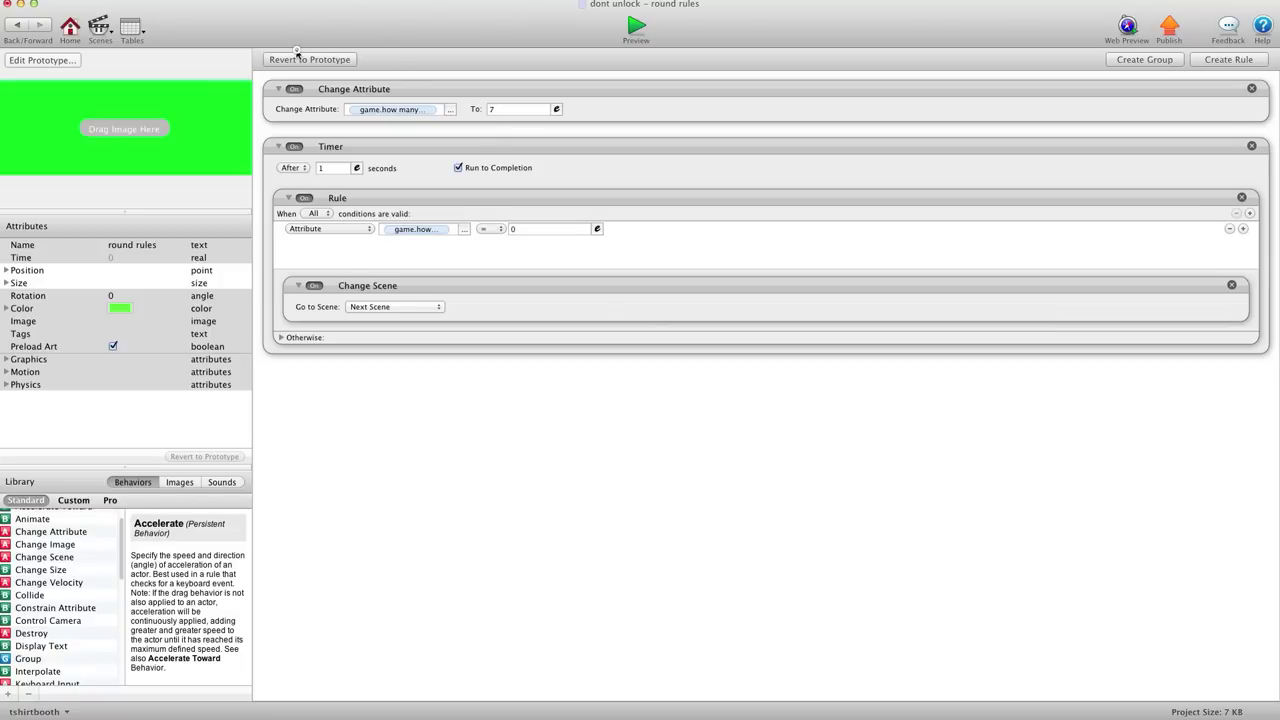
click(300, 58)
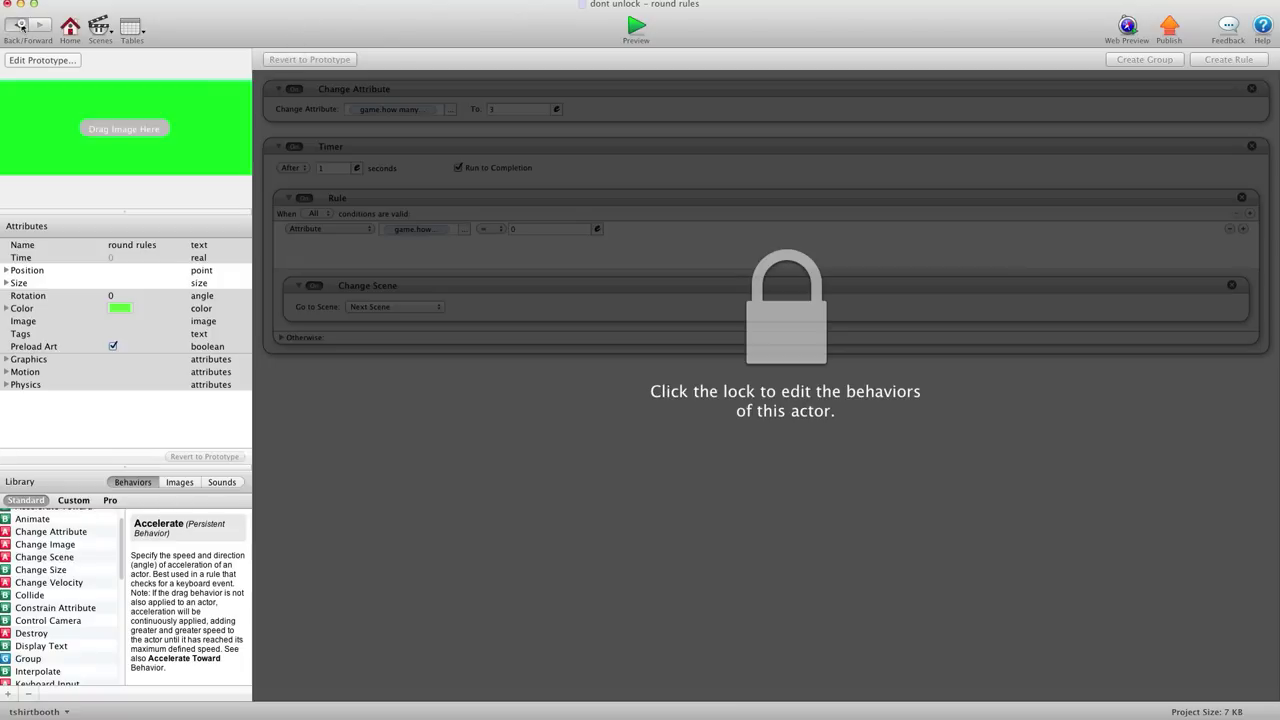
click(18, 24)
click(149, 124)
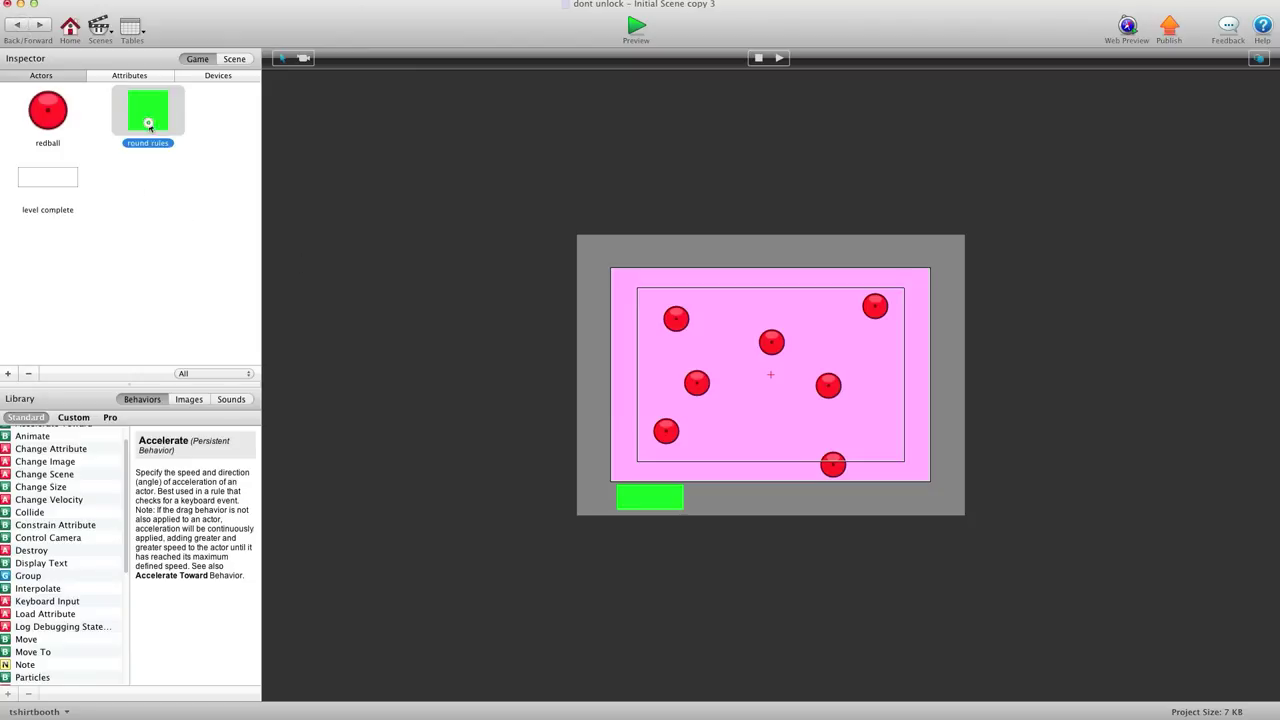
In the round rules prototype, add an index attribute and name it 'how many balls'.
double_click(149, 124)
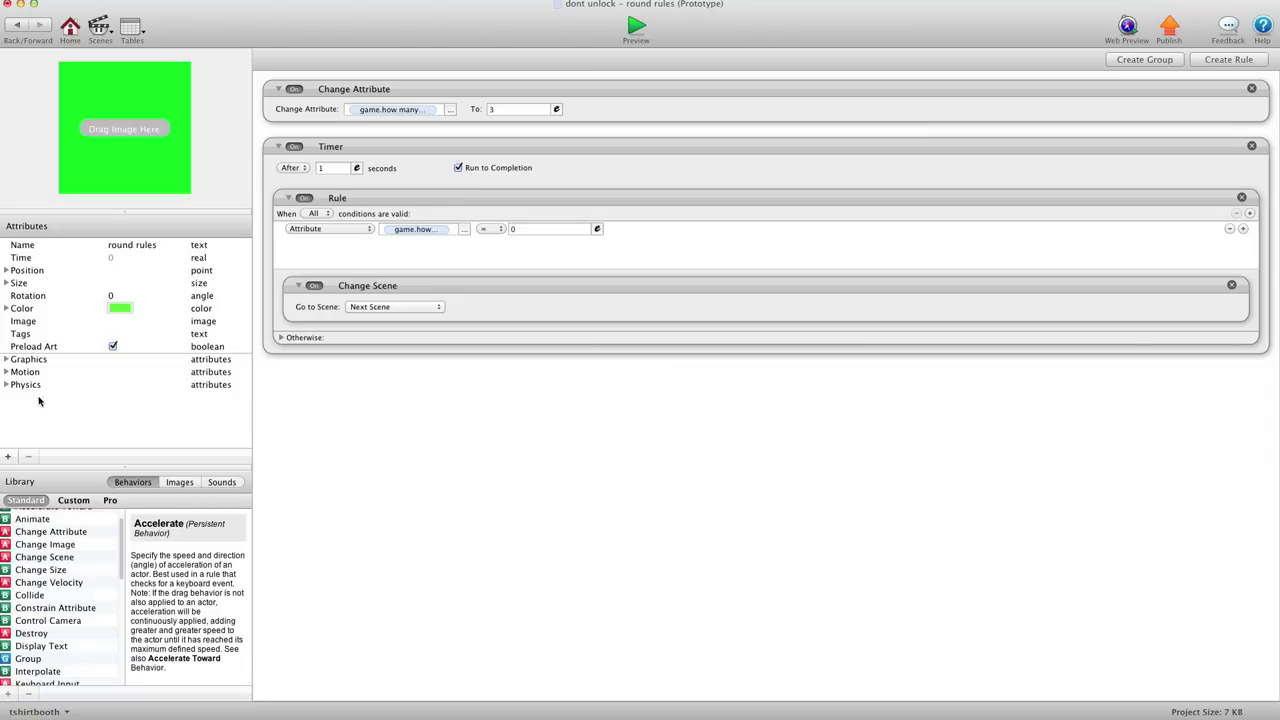
click(8, 457)
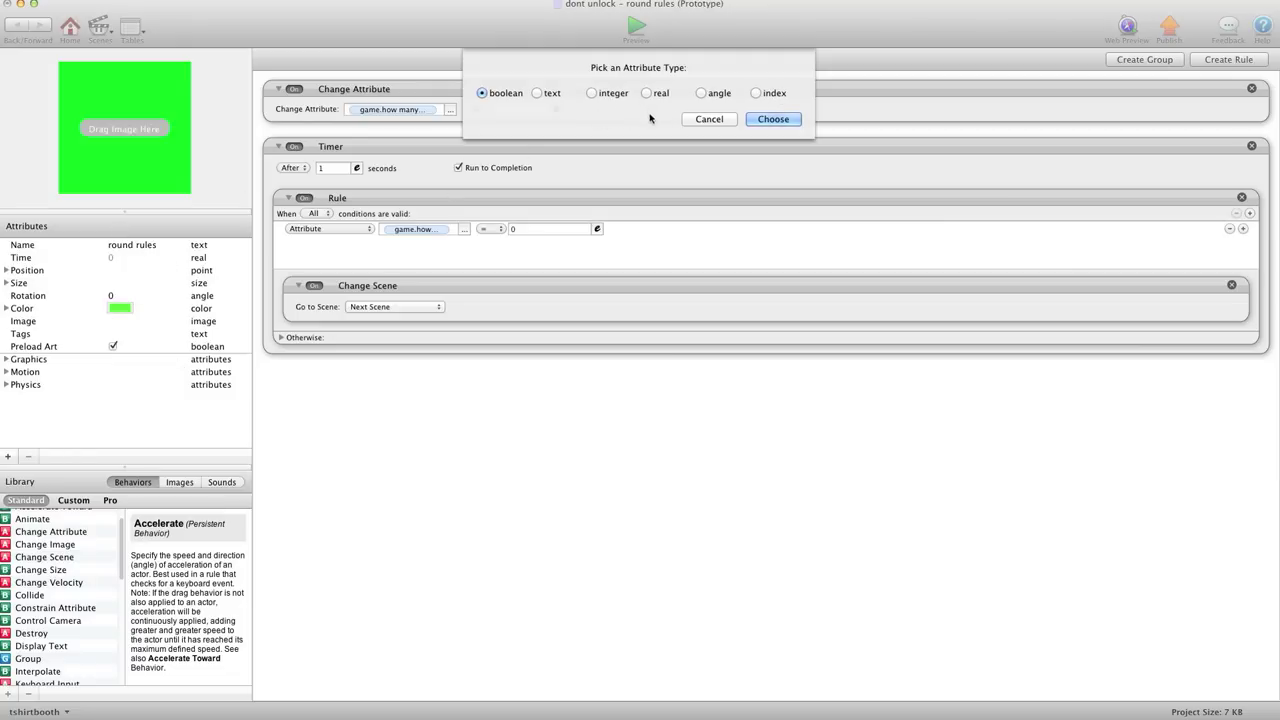
click(758, 93)
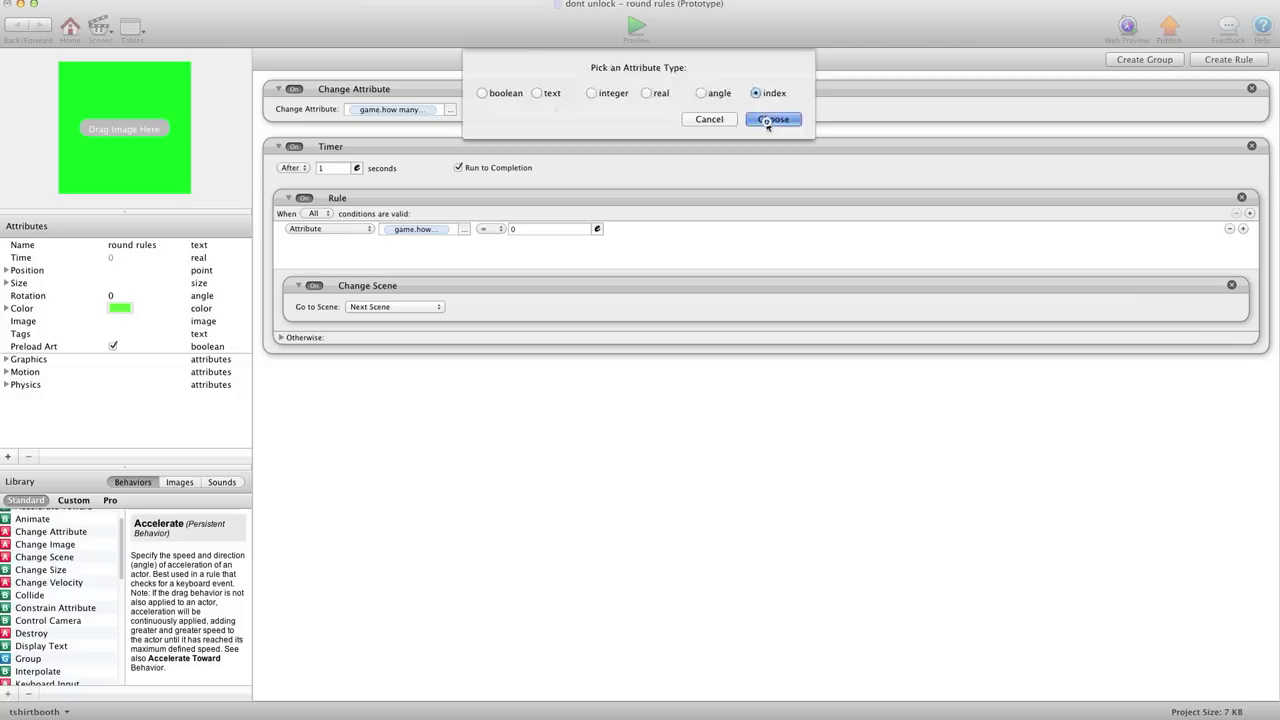
click(771, 119)
click(27, 360)
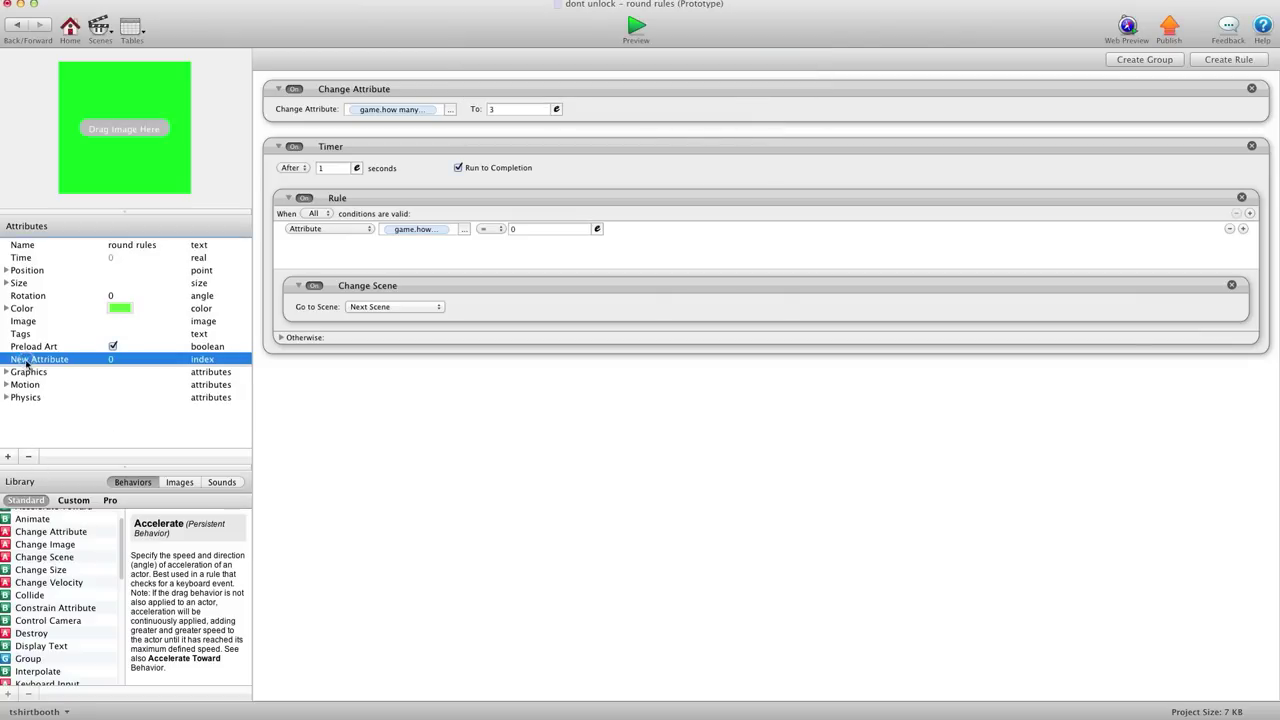
click(27, 360)
text(how many )
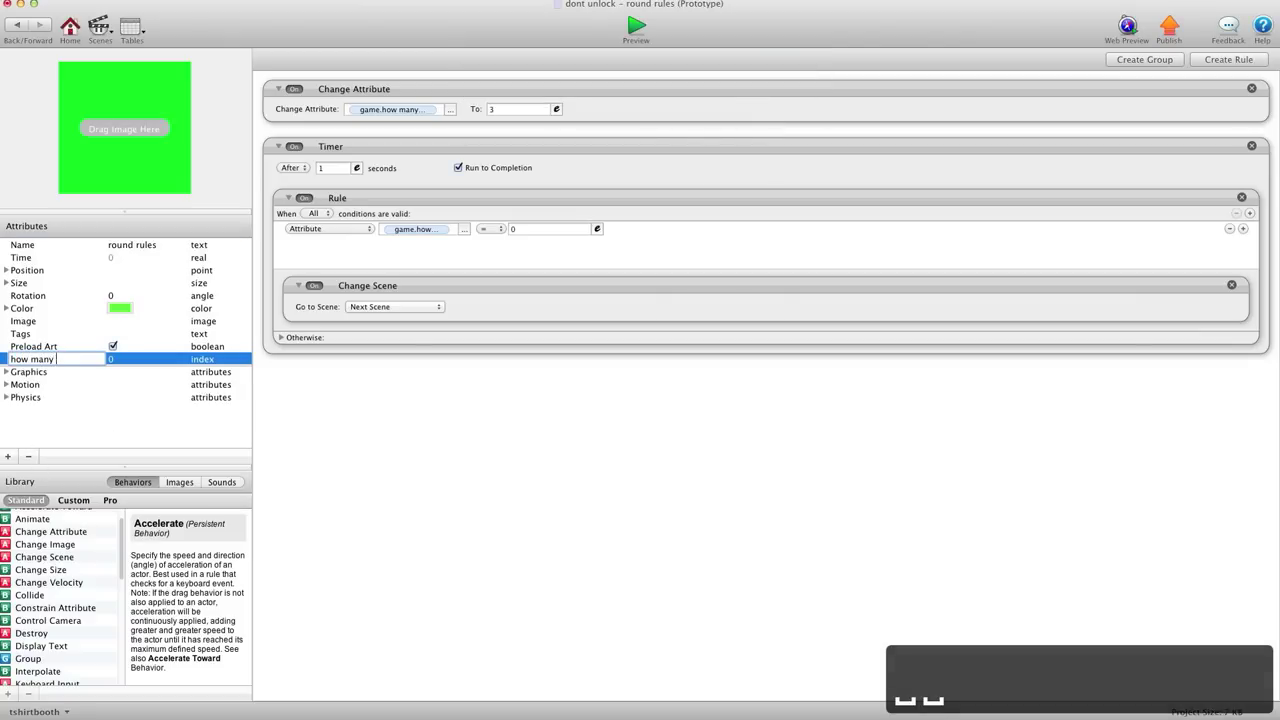
text(balls)
key(Return)
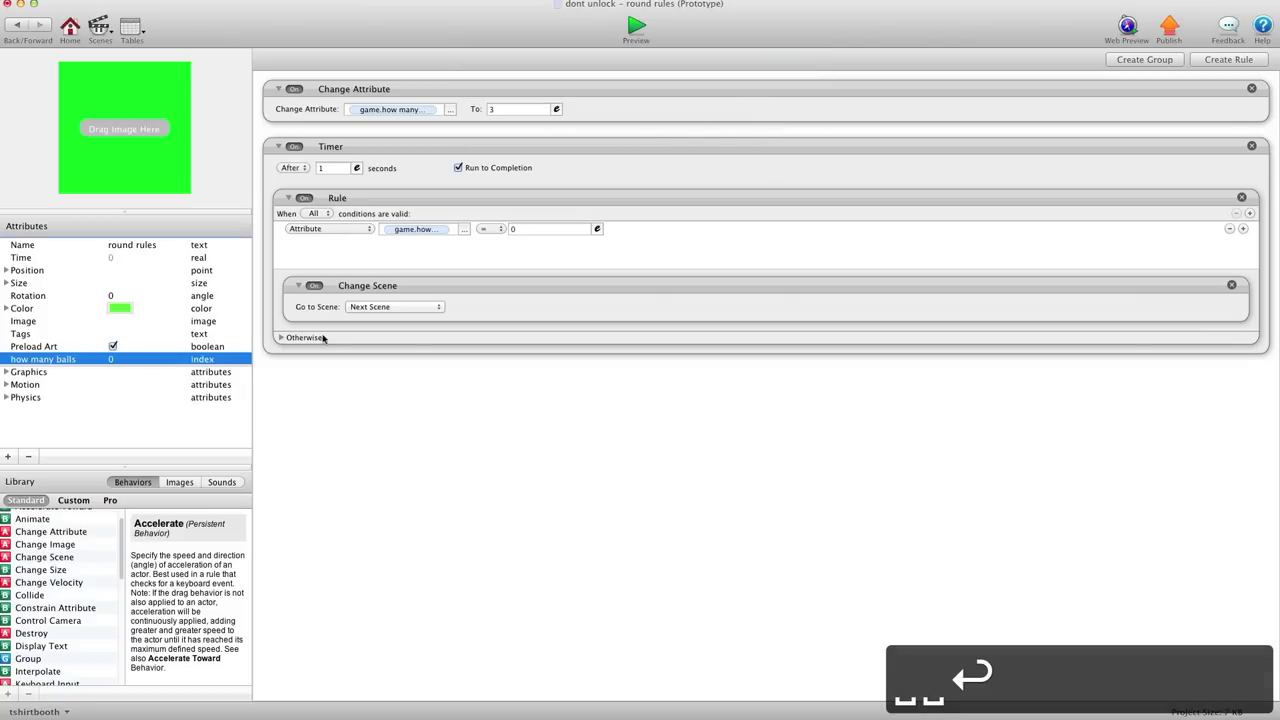
Set the Change Attribute To value to the expression self.how many balls.
click(391, 122)
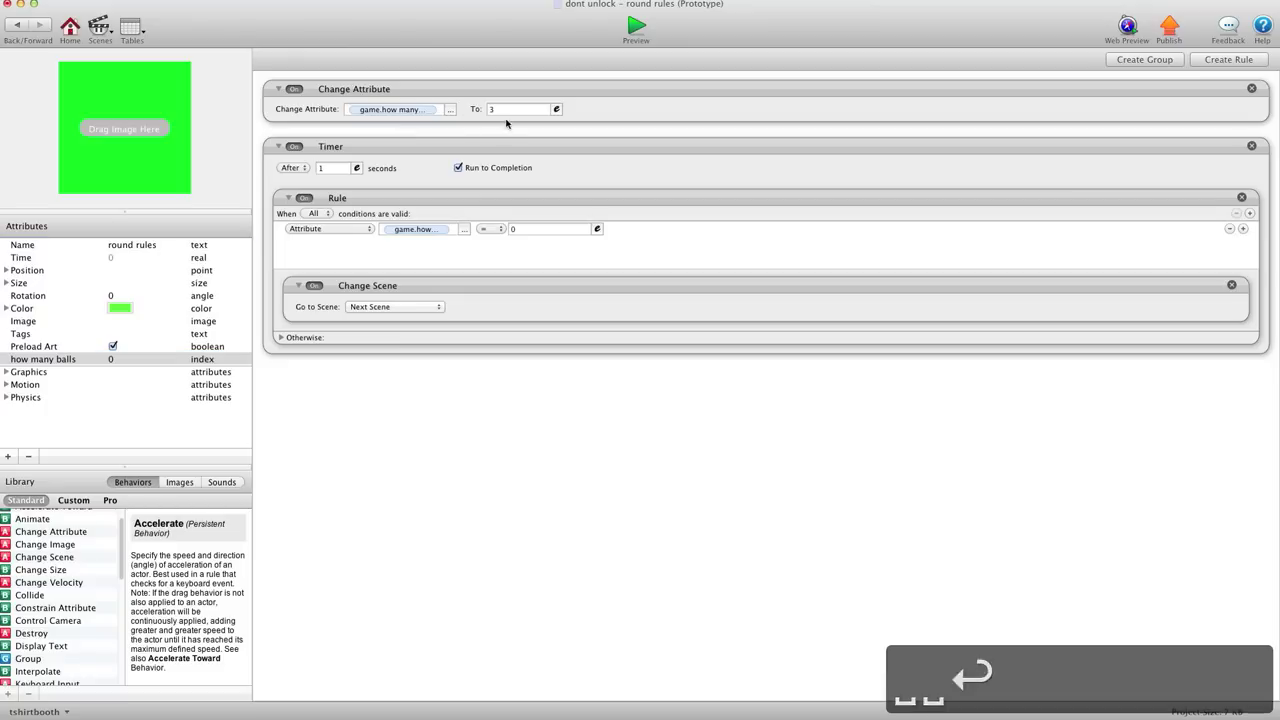
double_click(438, 106)
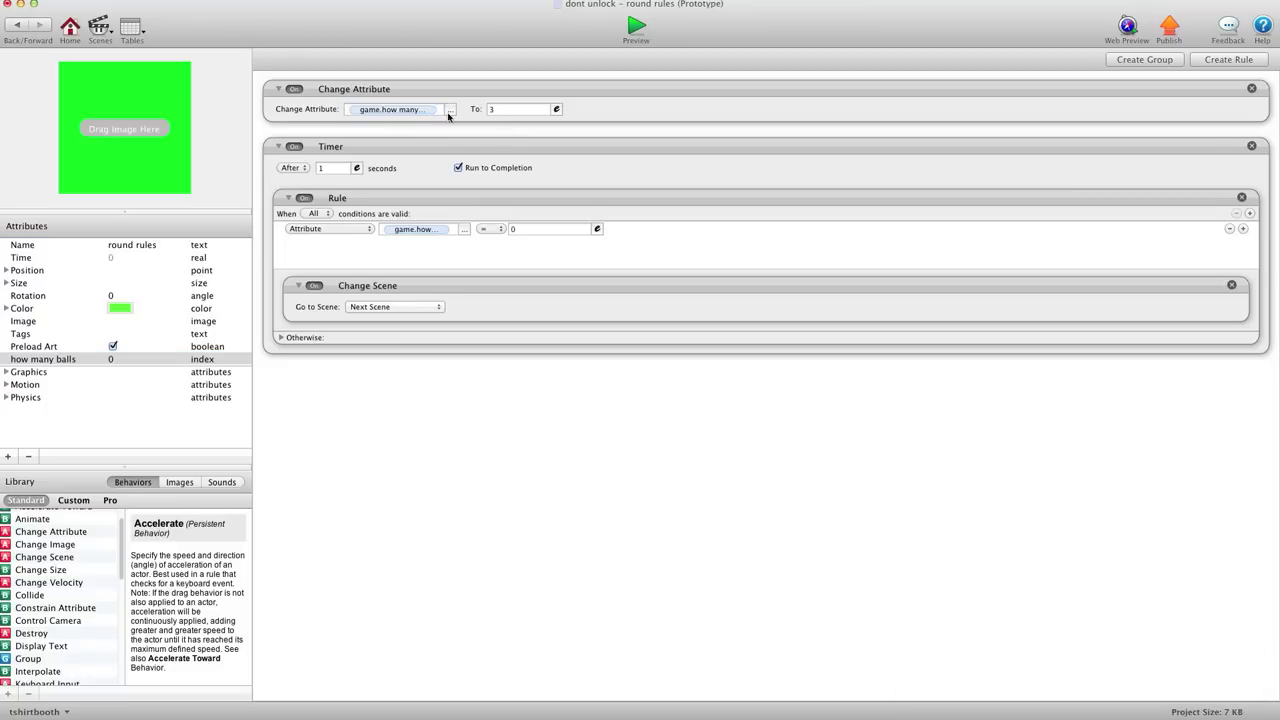
click(505, 110)
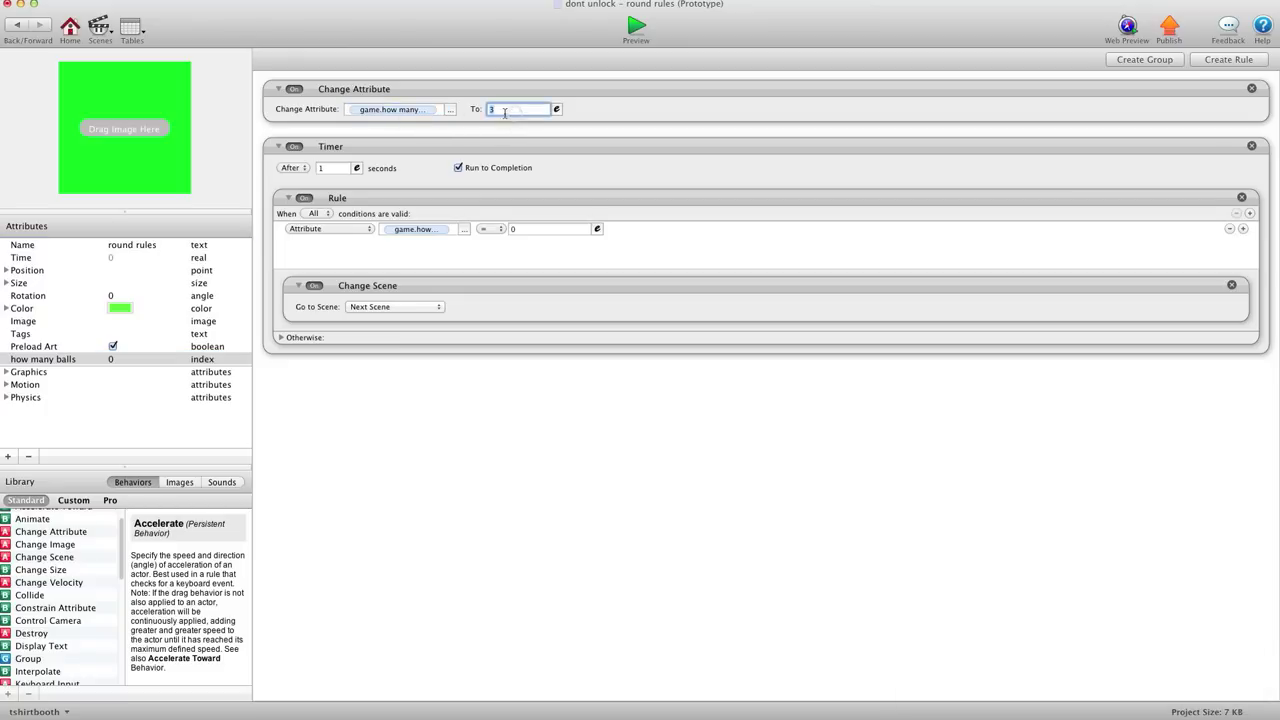
click(557, 110)
click(496, 128)
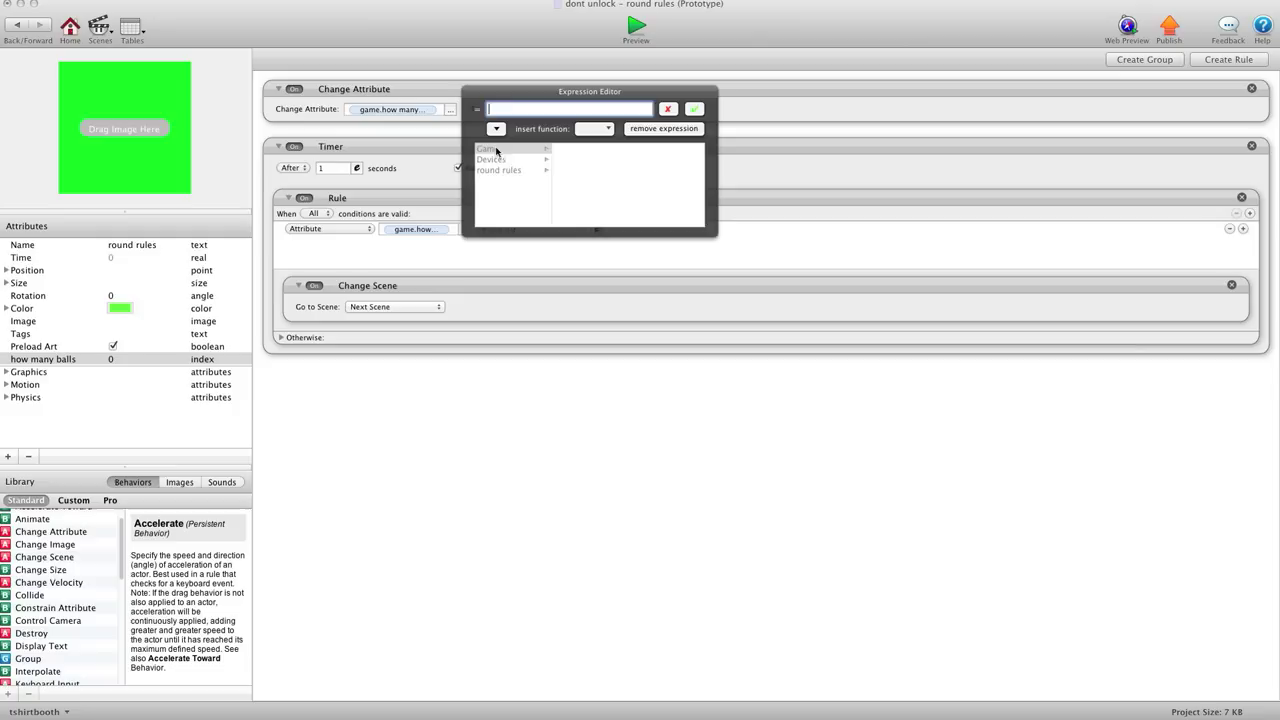
mouse_move(495, 170)
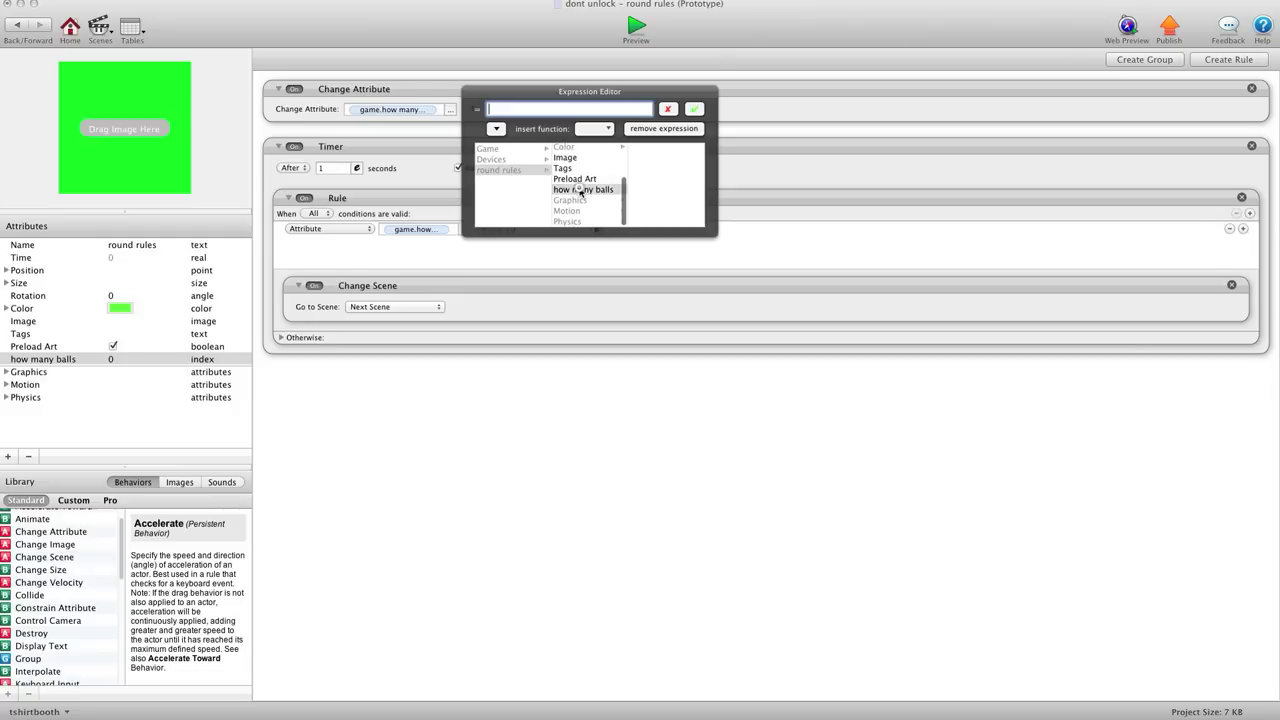
click(580, 190)
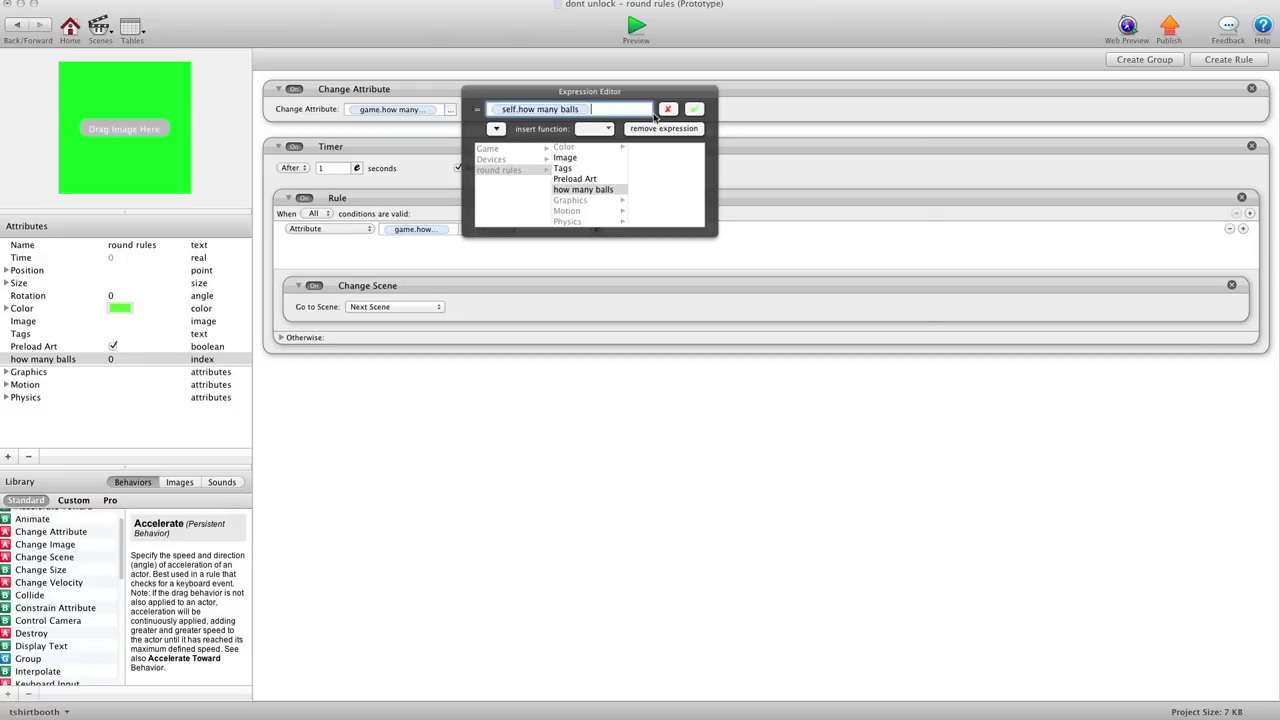
click(695, 110)
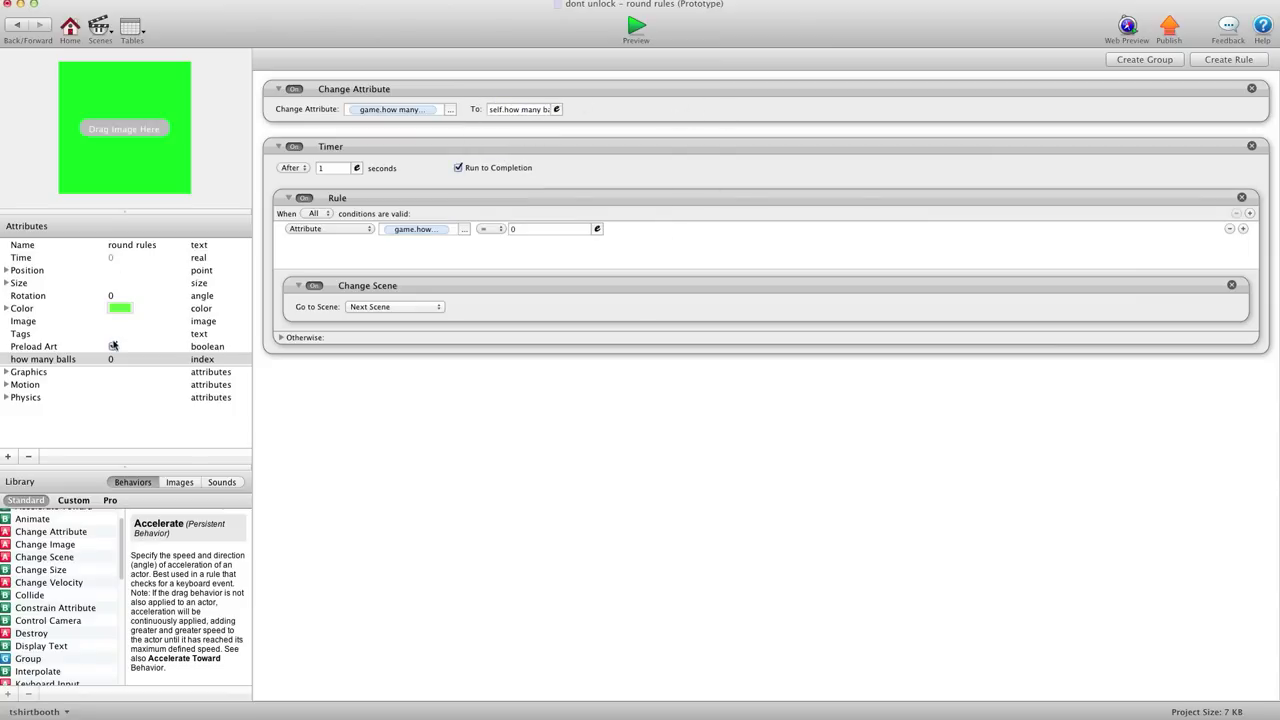
Set Initial Scene copy 3's round rules how many balls to 7.
click(17, 24)
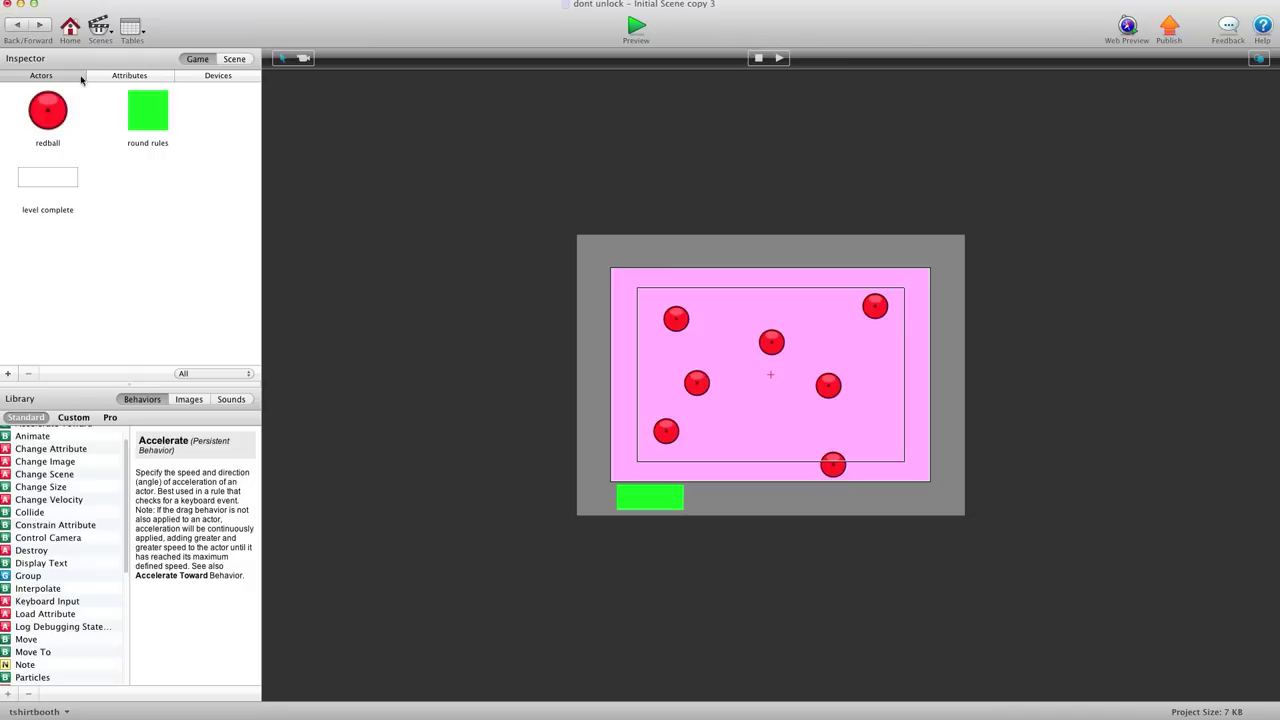
double_click(631, 500)
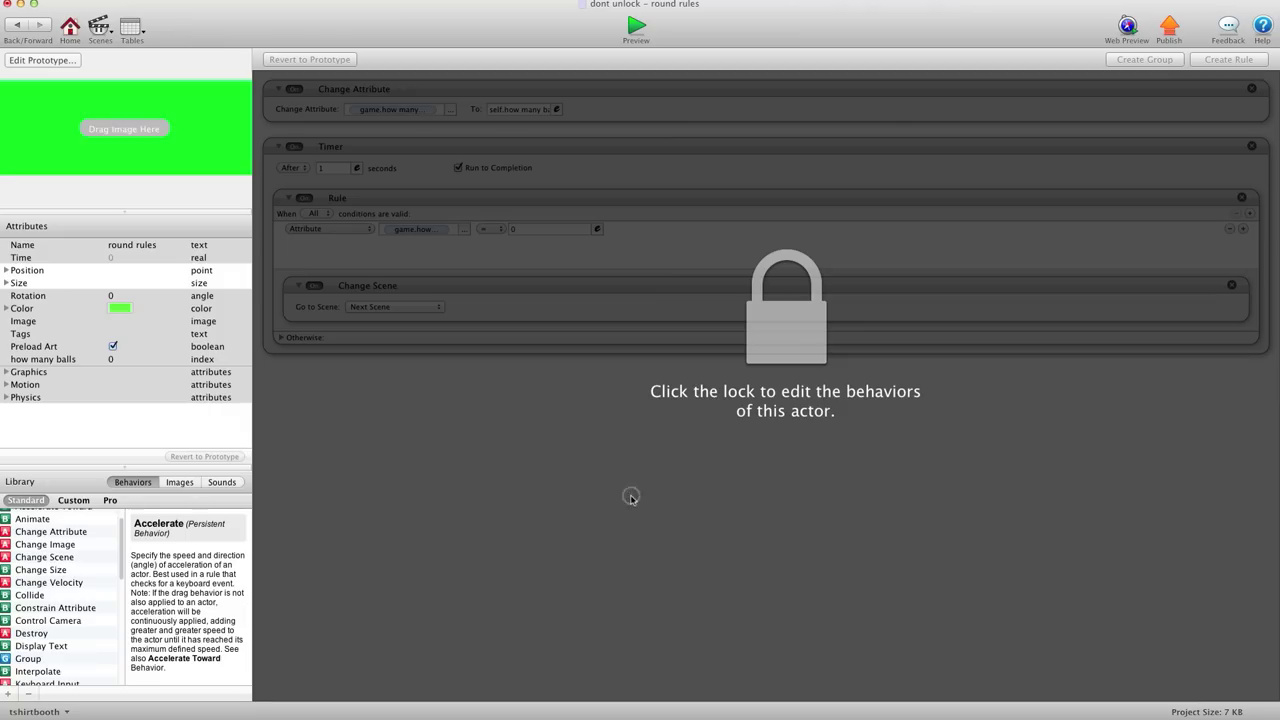
click(112, 359)
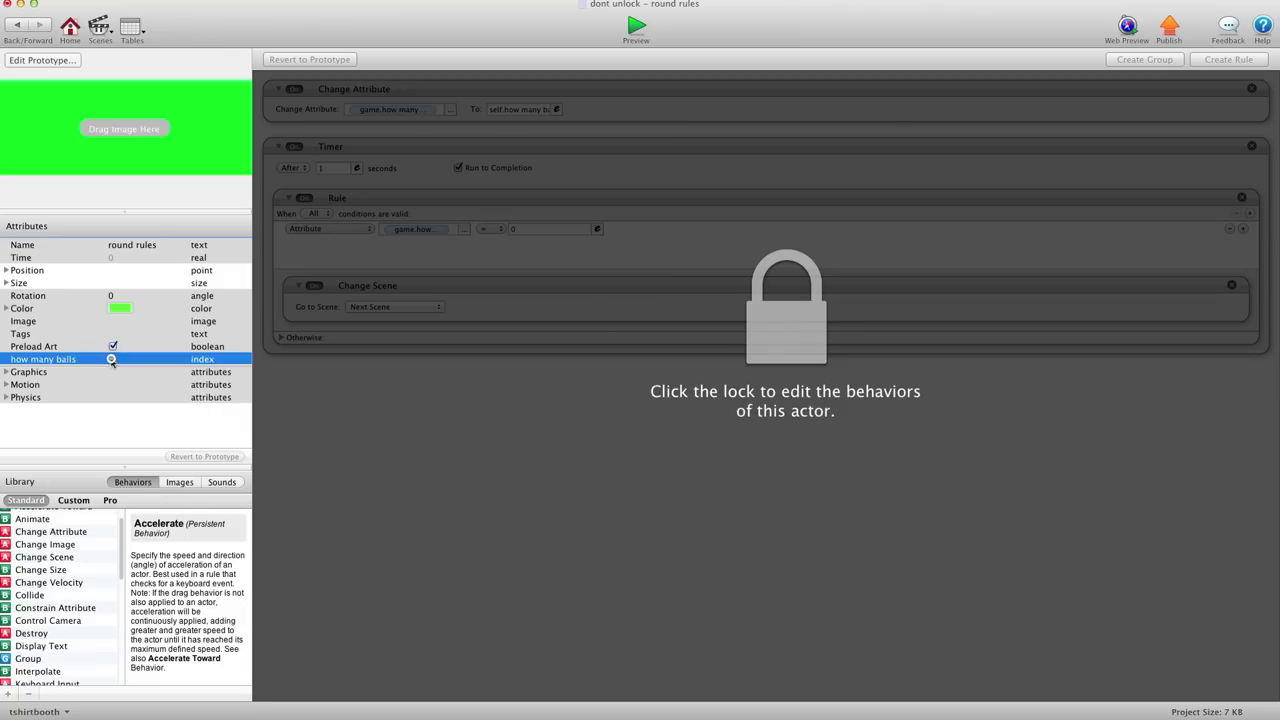
click(15, 21)
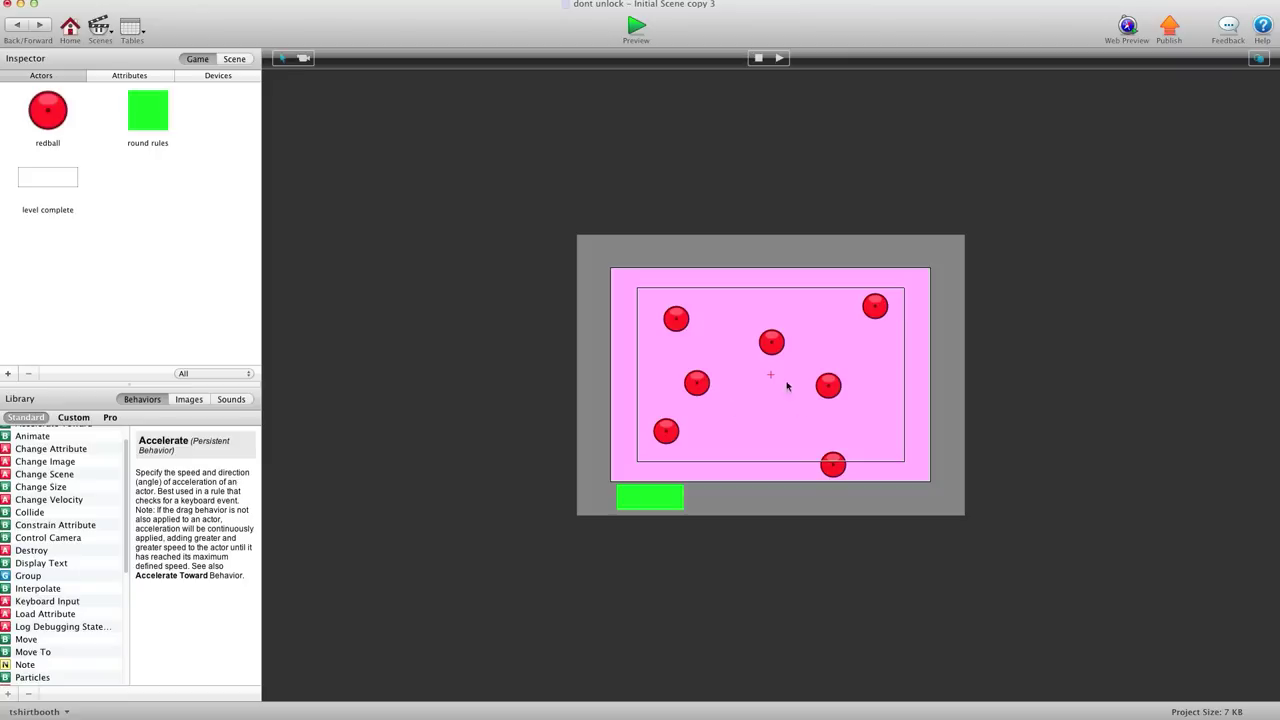
double_click(650, 508)
click(108, 360)
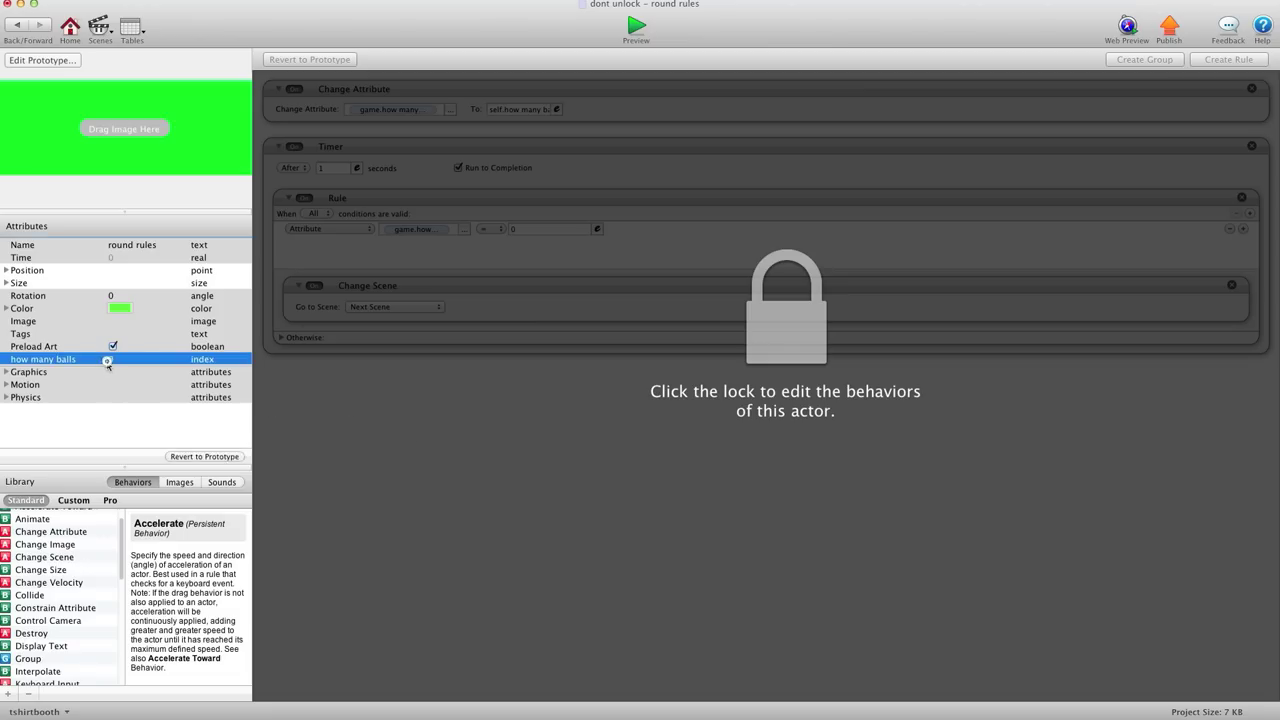
click(111, 360)
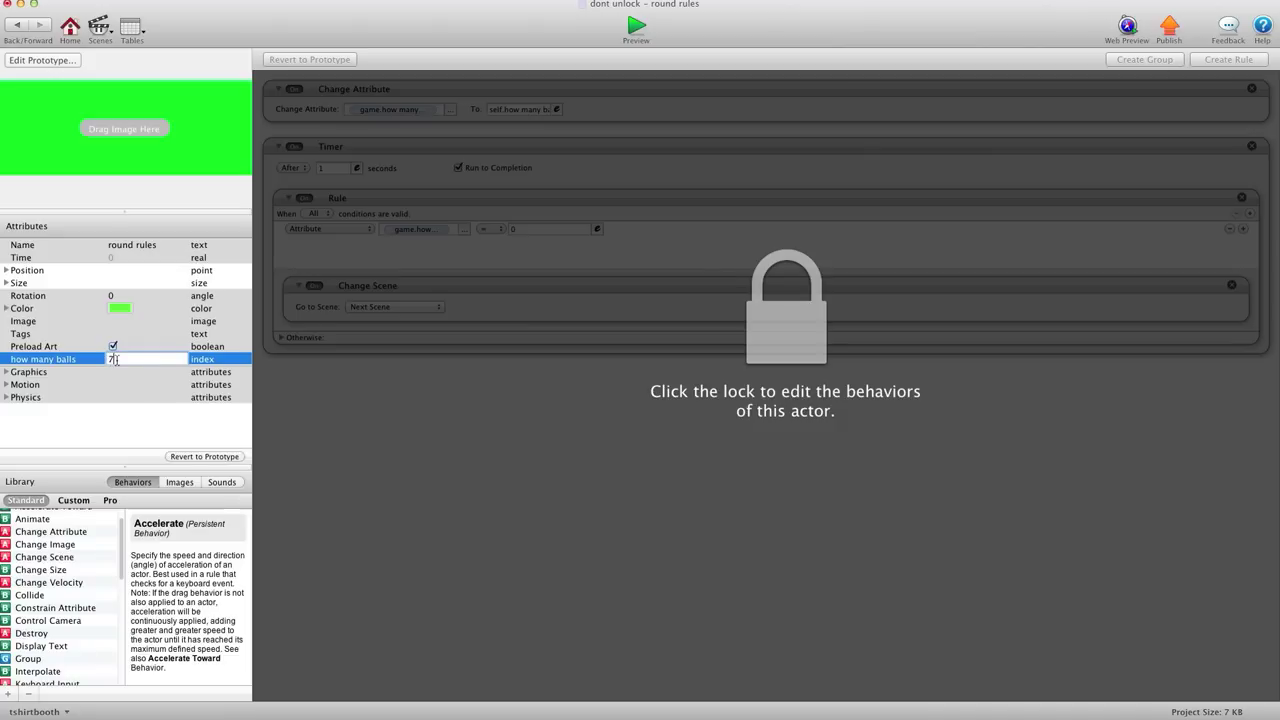
key(Return)
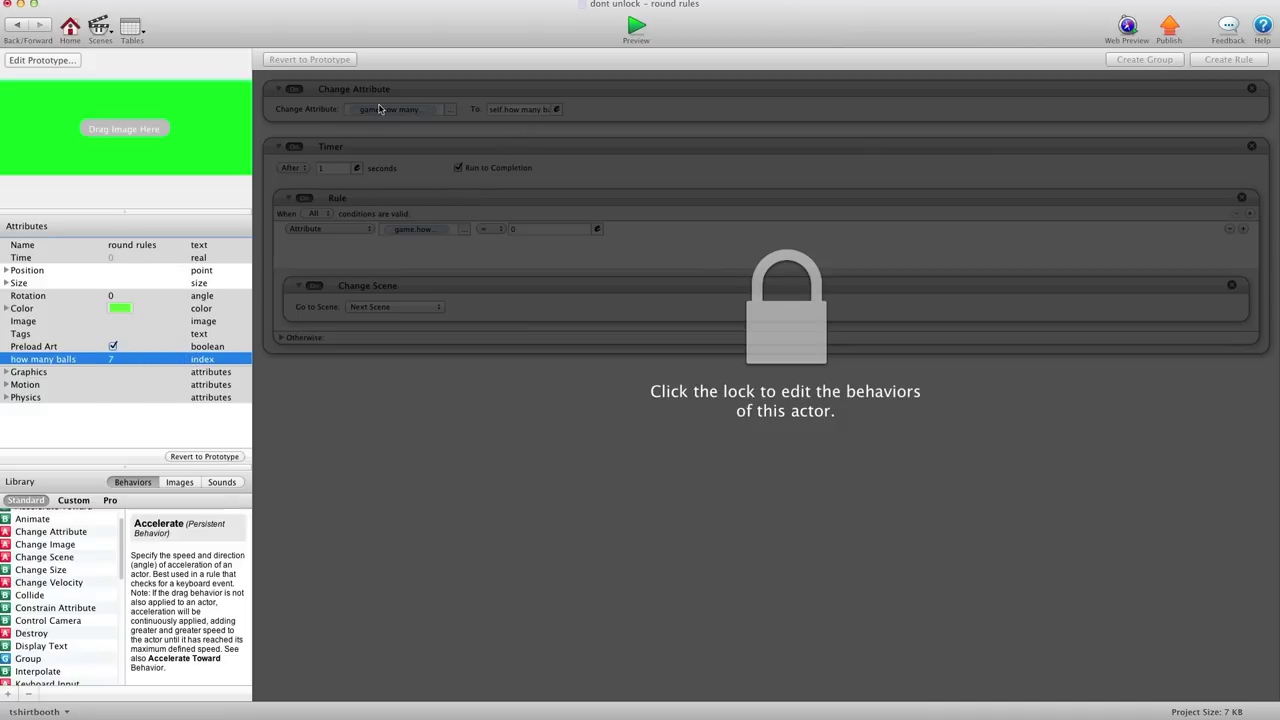
click(17, 23)
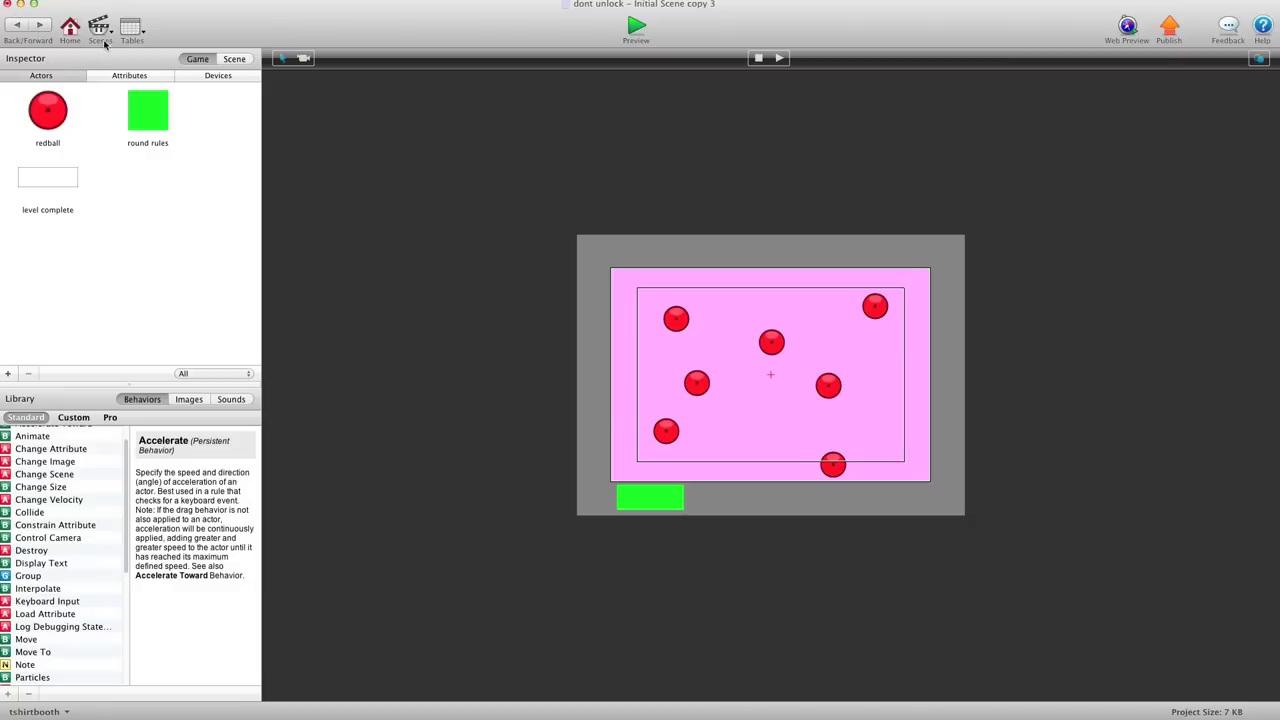
Set Initial Scene copy 2's round rules how many balls to 6.
click(99, 28)
click(150, 105)
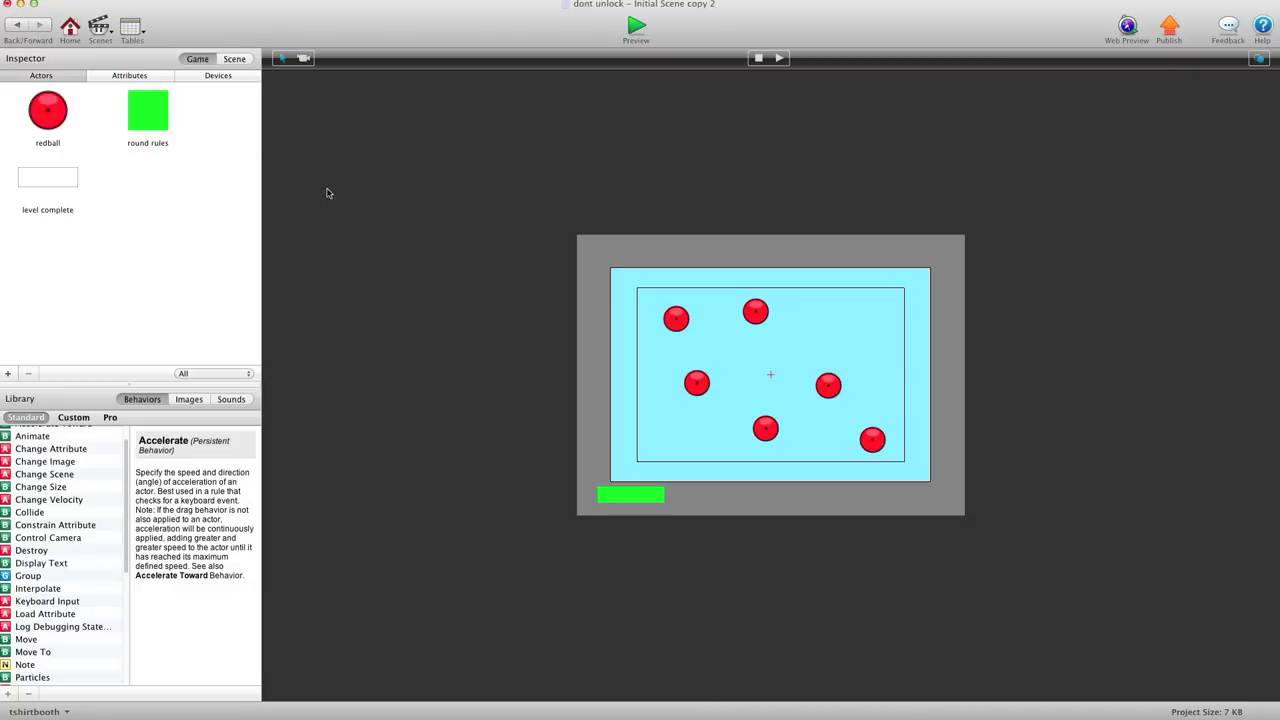
double_click(606, 490)
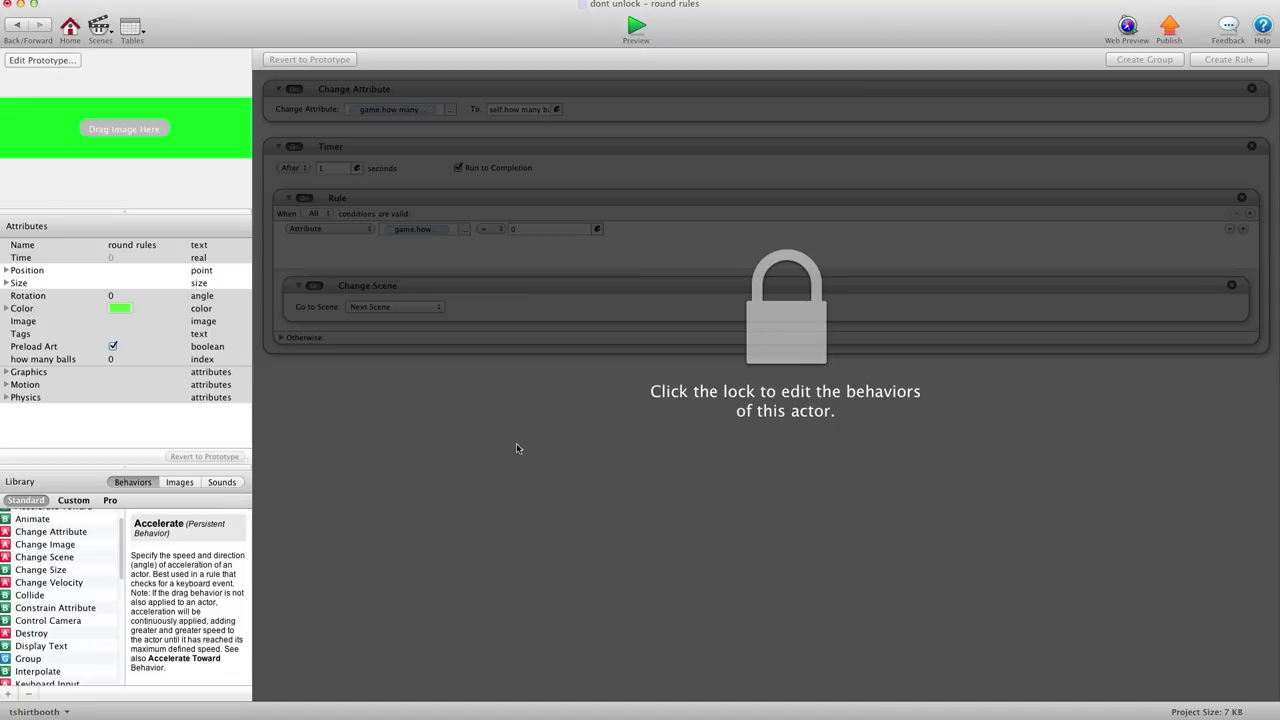
double_click(112, 359)
text(6)
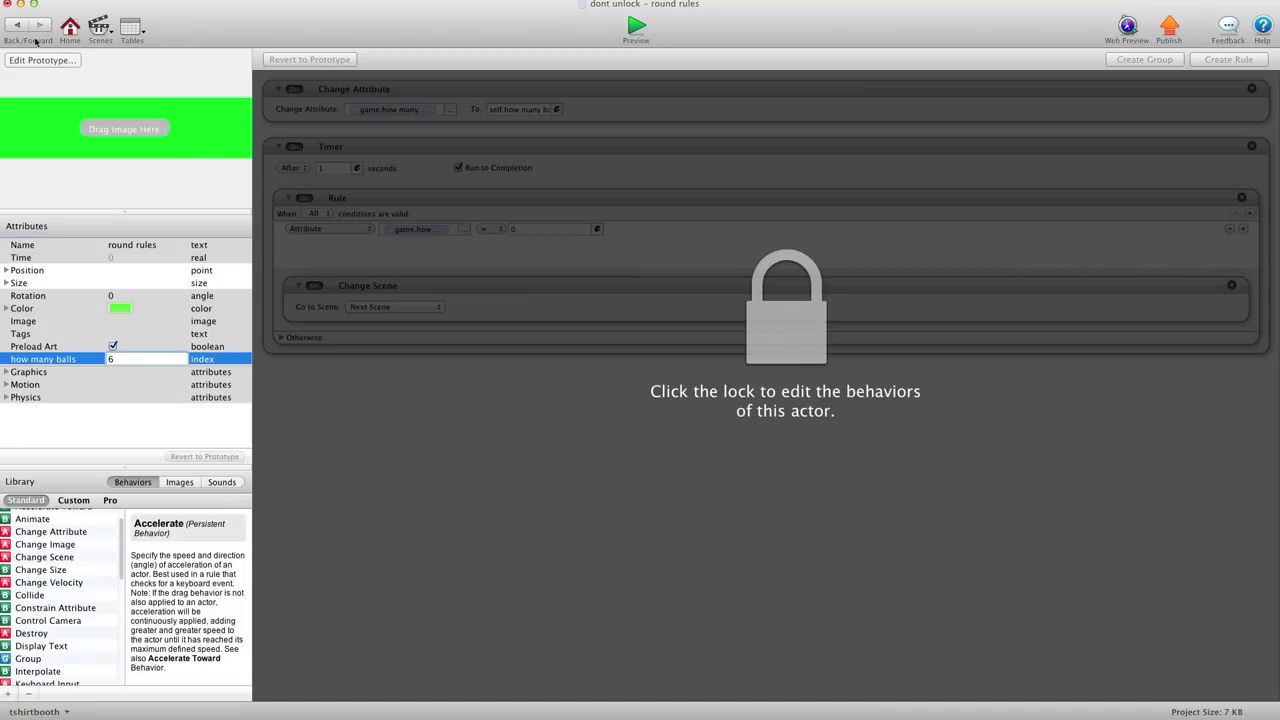
click(17, 24)
Set Initial Scene copy's round rules how many balls to 5.
click(112, 30)
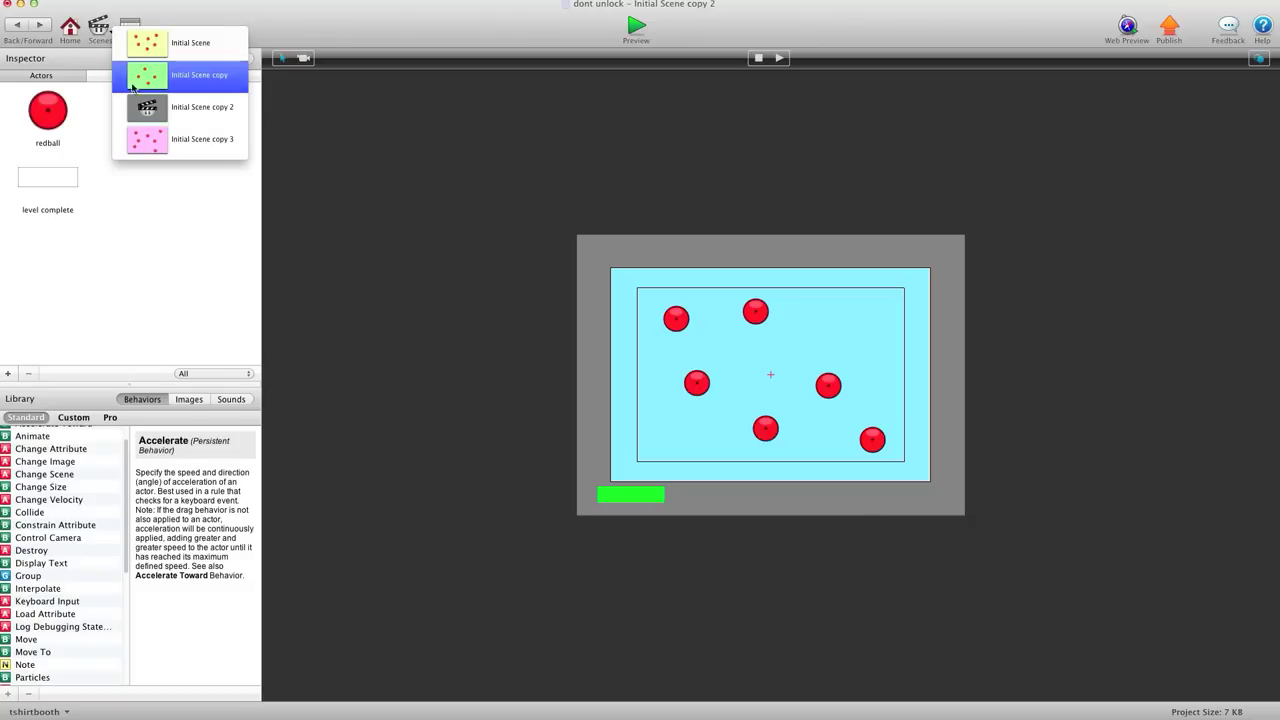
click(137, 85)
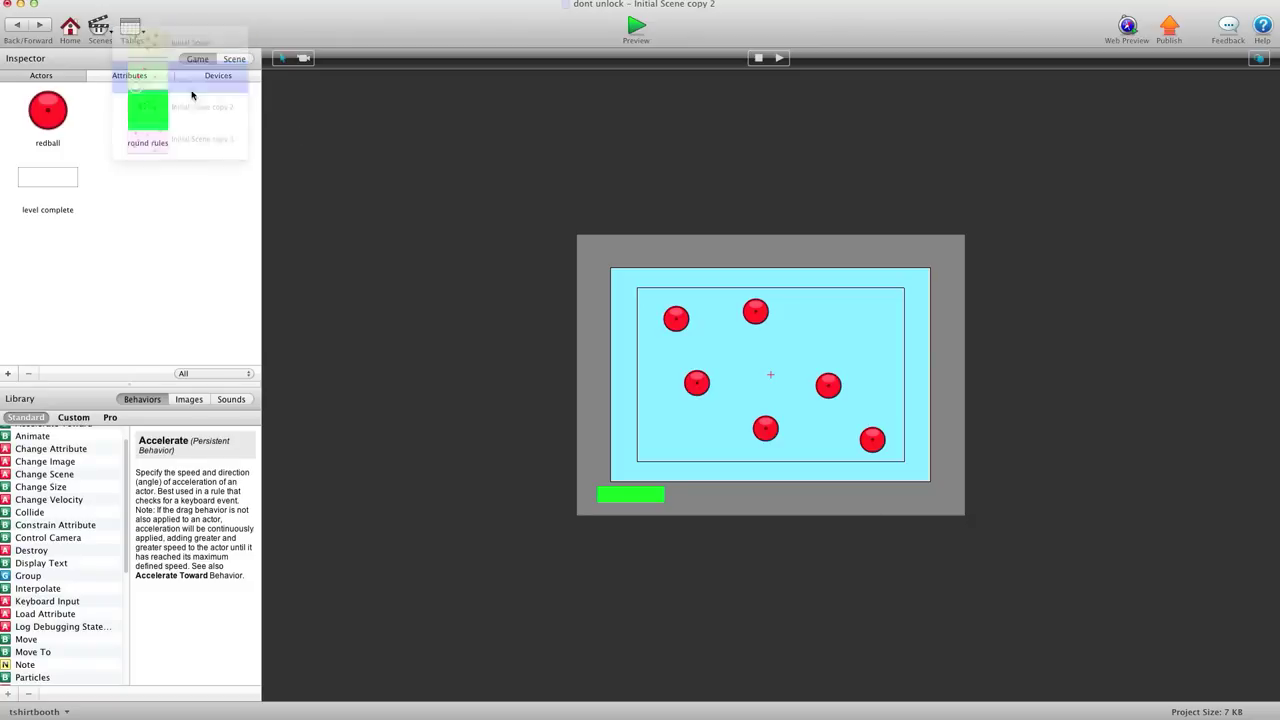
double_click(634, 499)
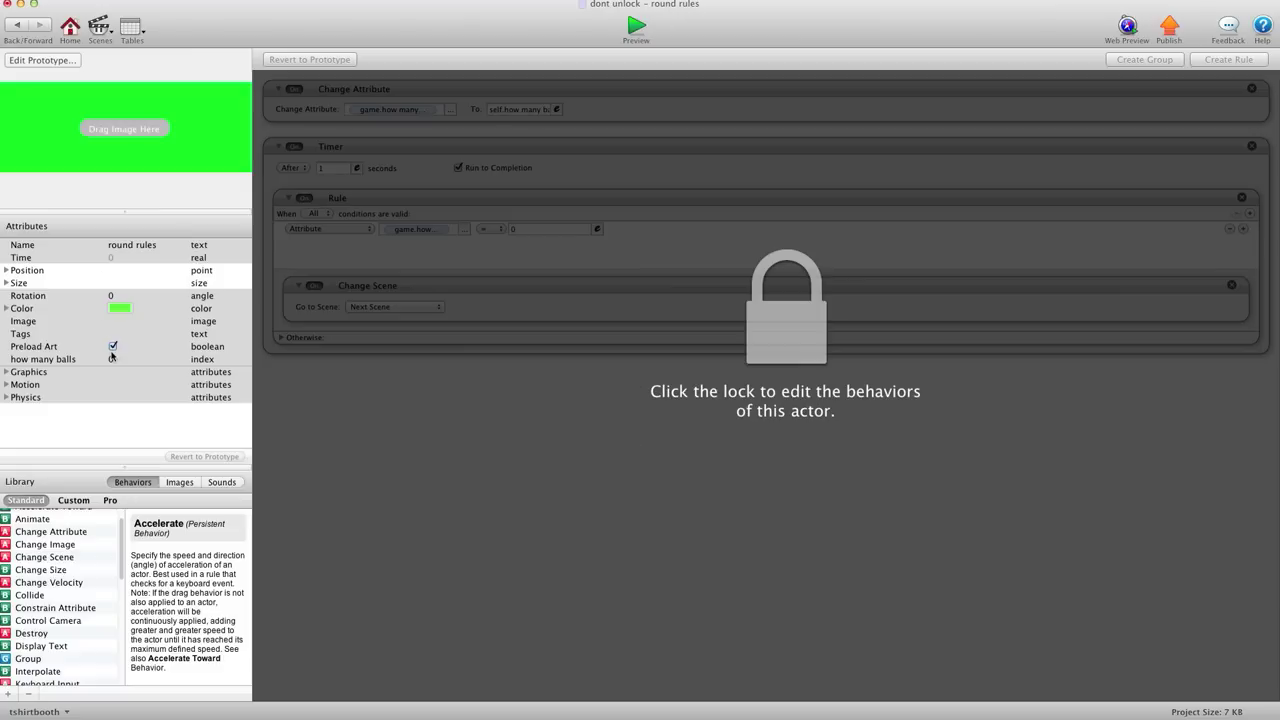
double_click(112, 358)
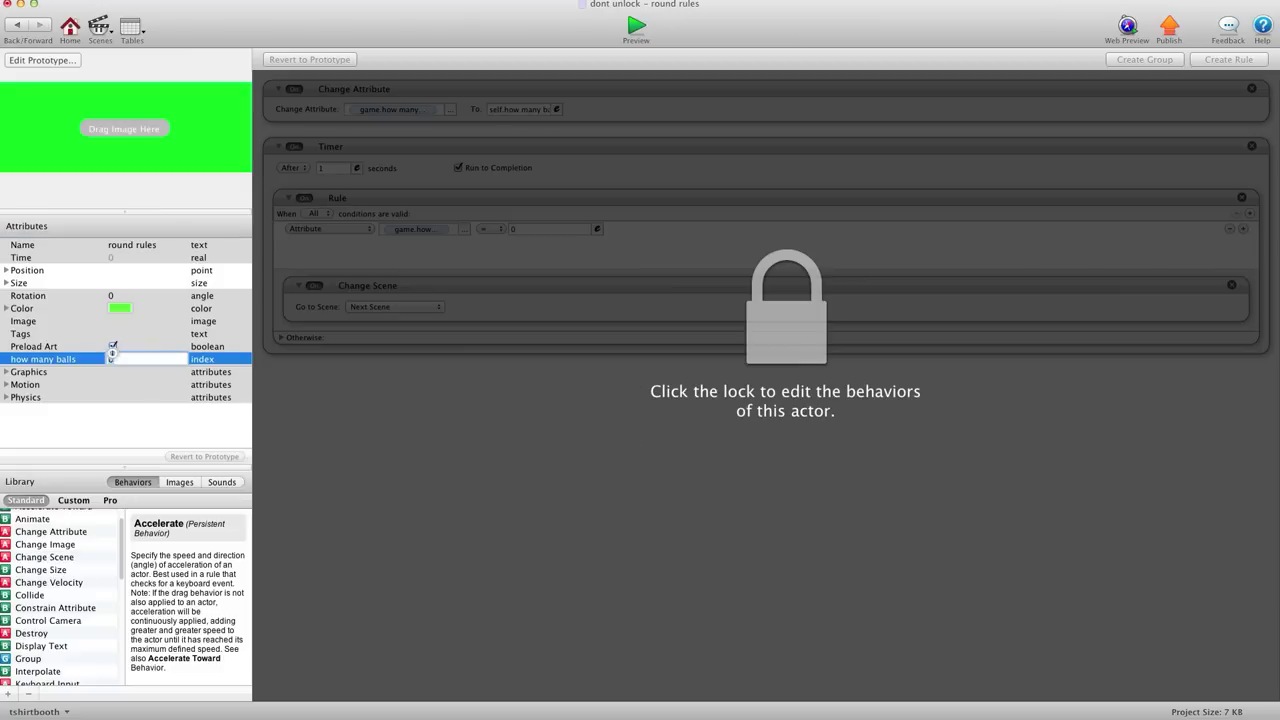
text(5)
click(16, 24)
Open Initial Scene's round rules instance and edit its how many balls value.
click(100, 30)
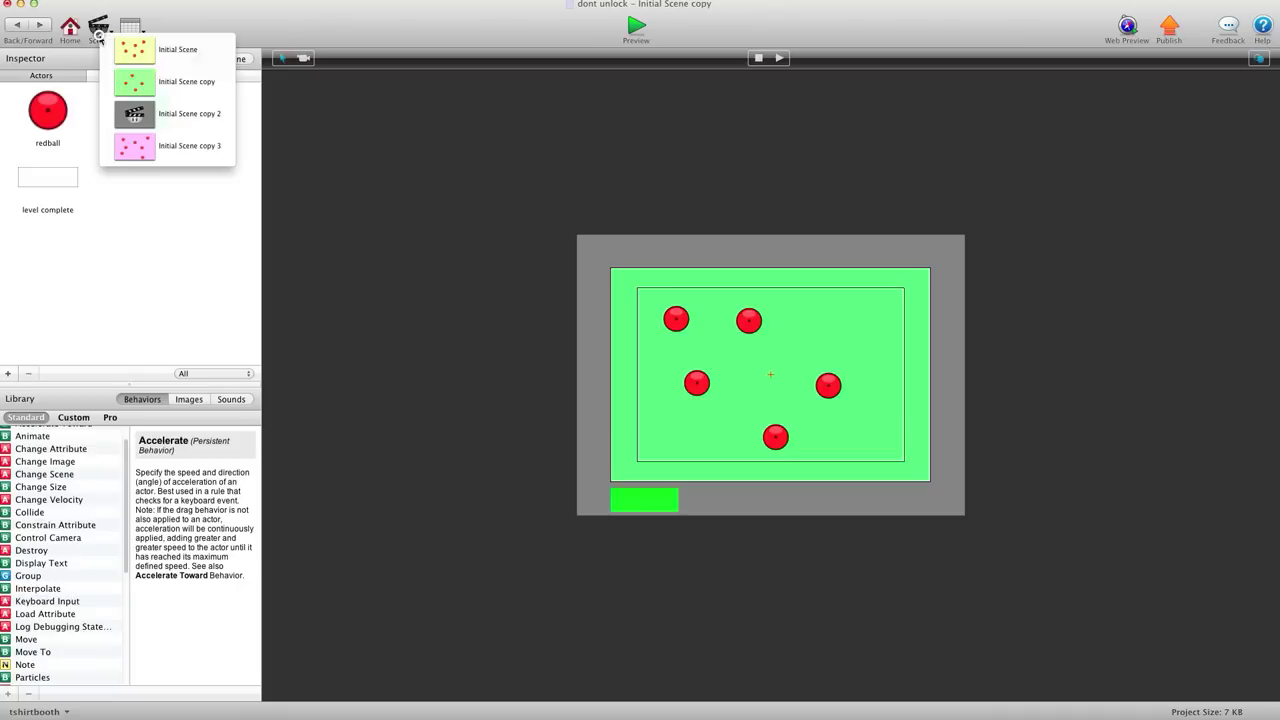
click(160, 48)
double_click(650, 499)
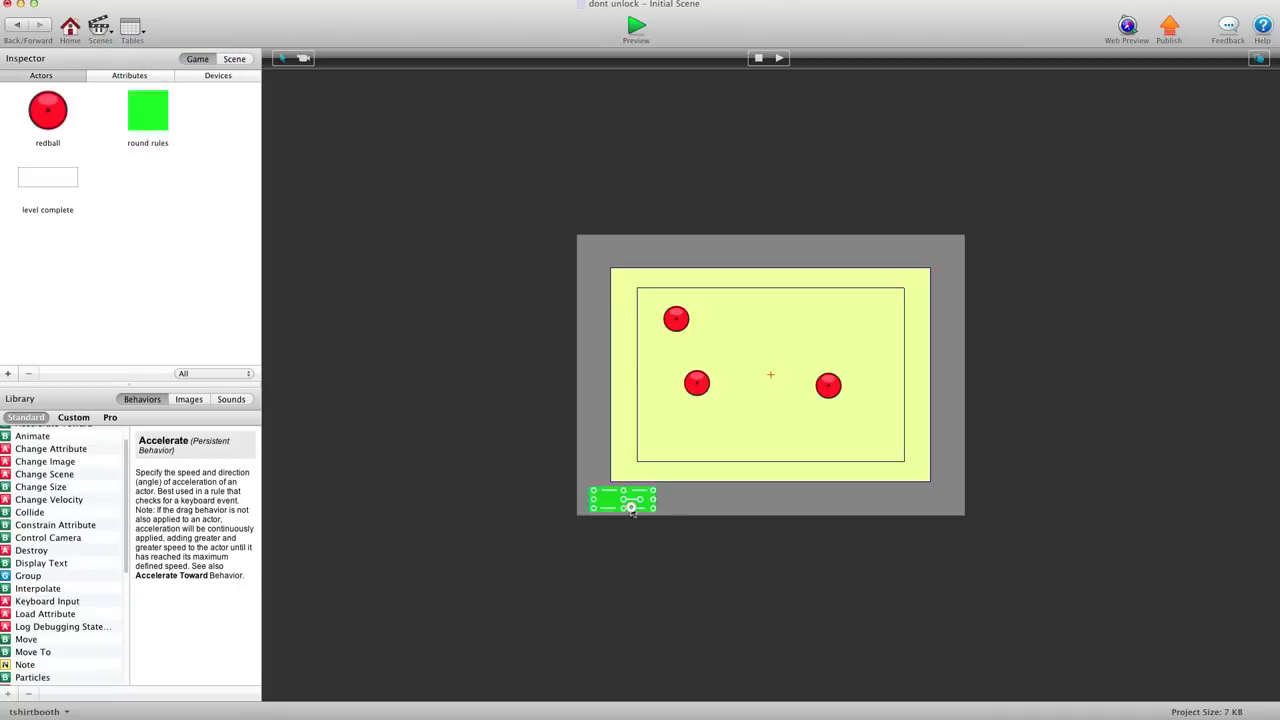
click(122, 360)
click(127, 358)
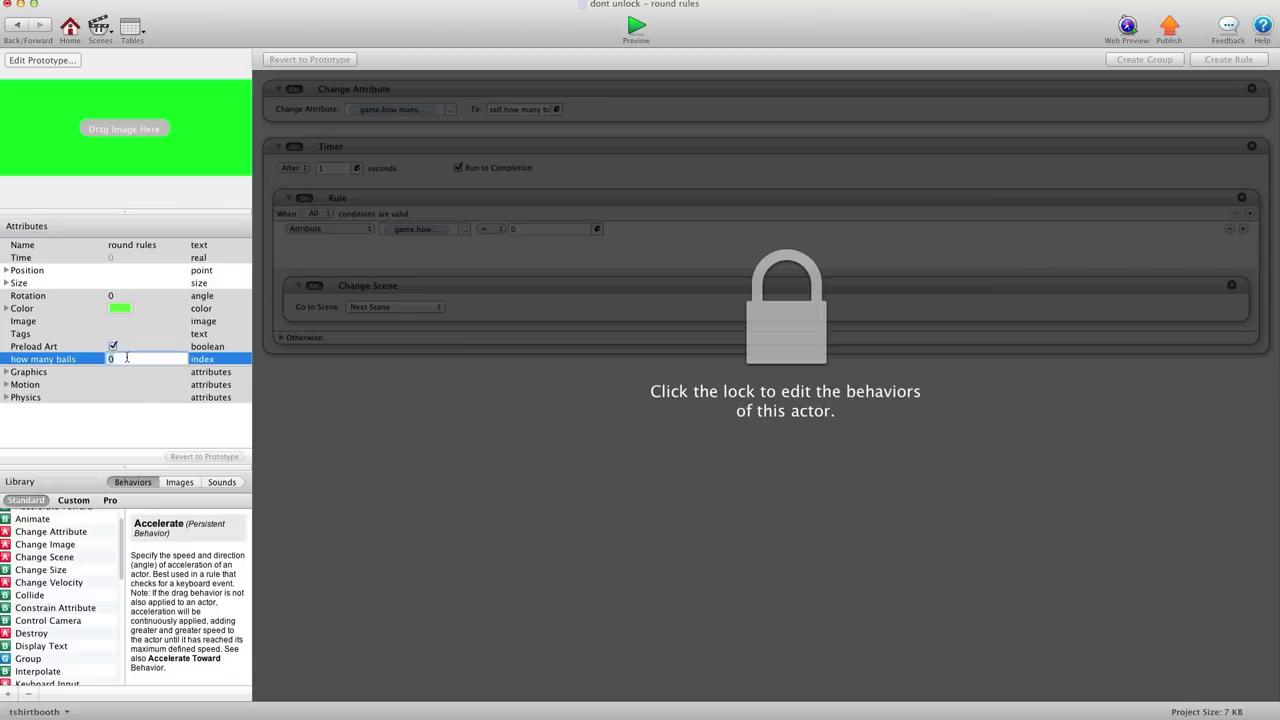
Enter 3 as Initial Scene's ball count, then preview and pop its three balls.
text(3)
click(622, 31)
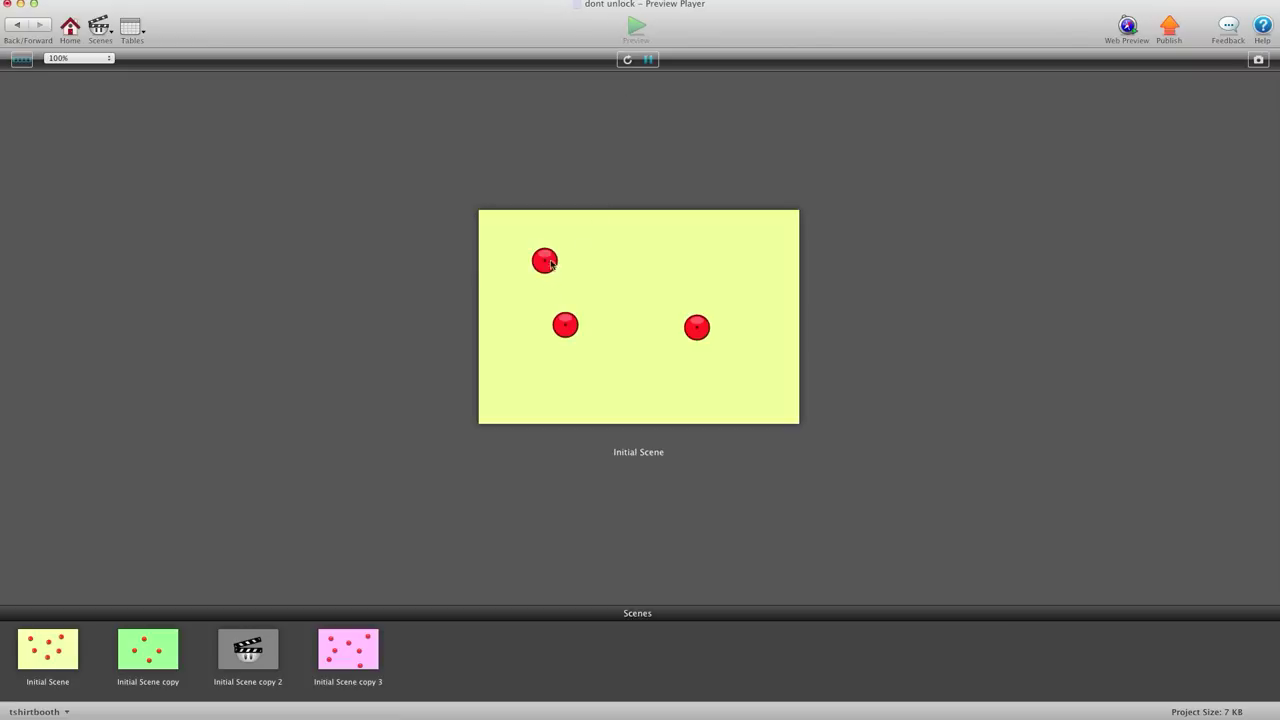
click(545, 261)
click(565, 325)
click(697, 327)
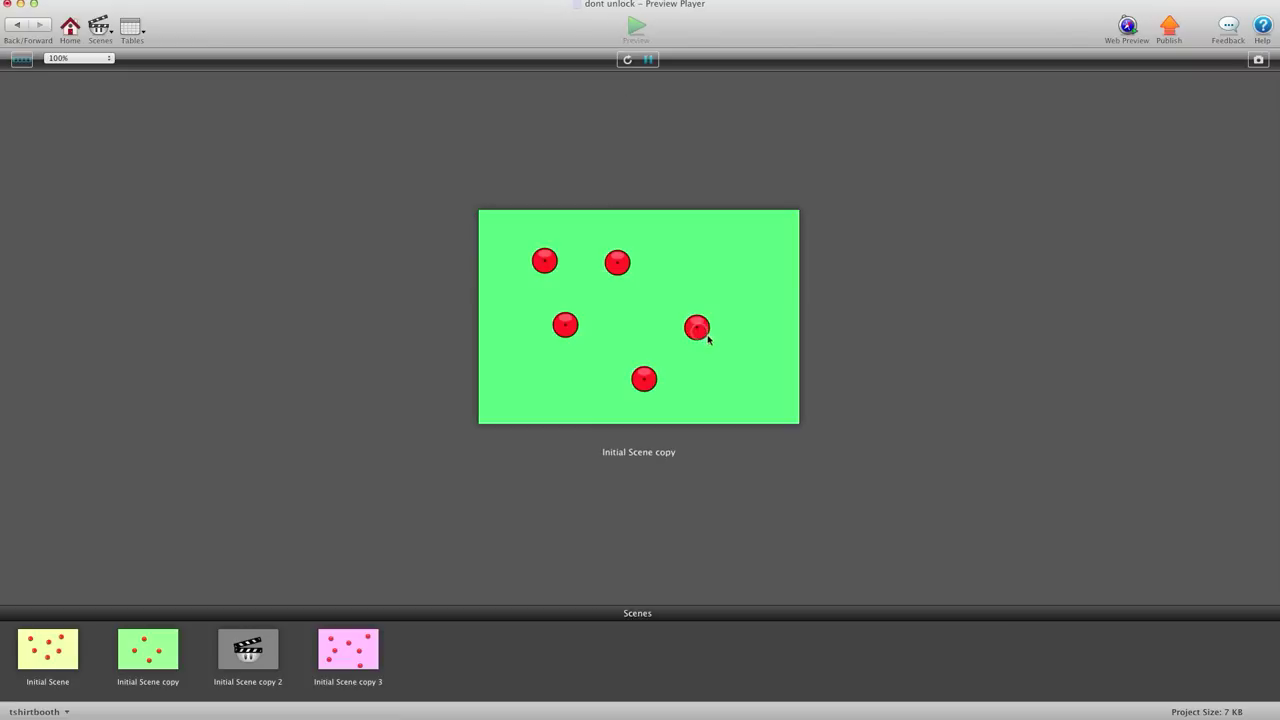
Clear the five green-scene balls, pop three blue-scene balls, and leave the preview.
click(700, 331)
click(646, 378)
click(568, 326)
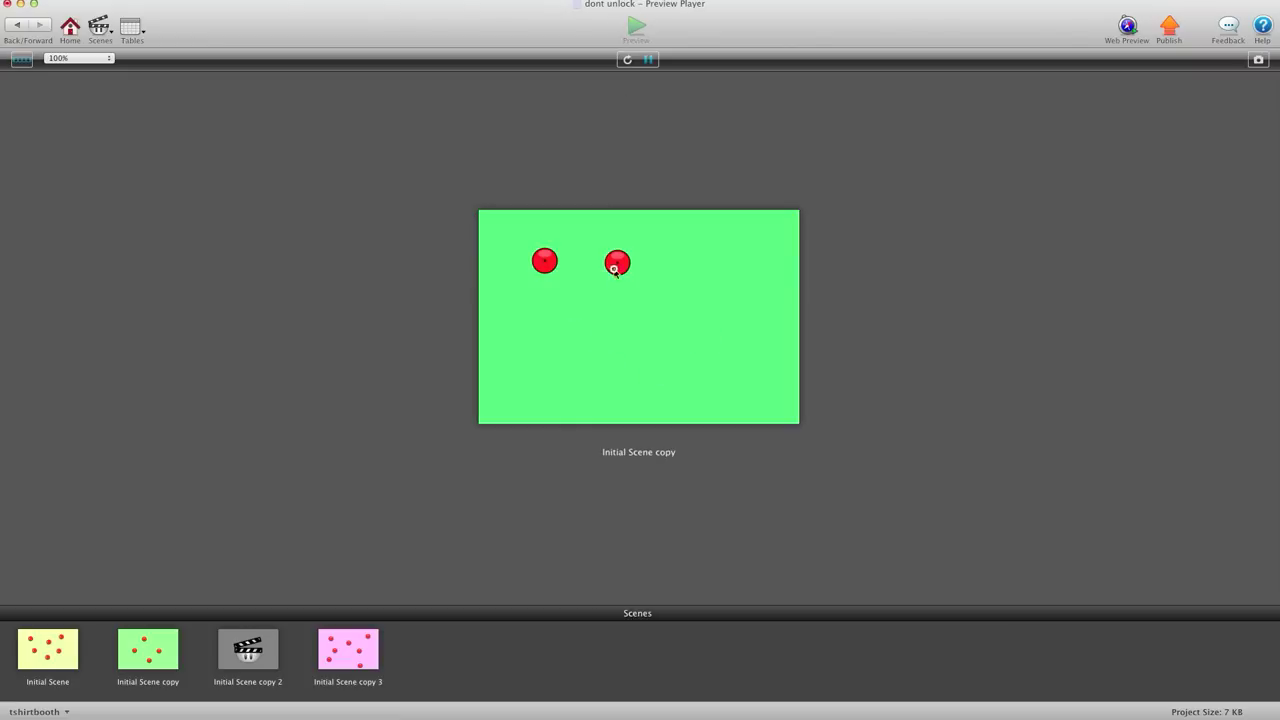
click(616, 264)
click(546, 262)
click(548, 264)
click(565, 322)
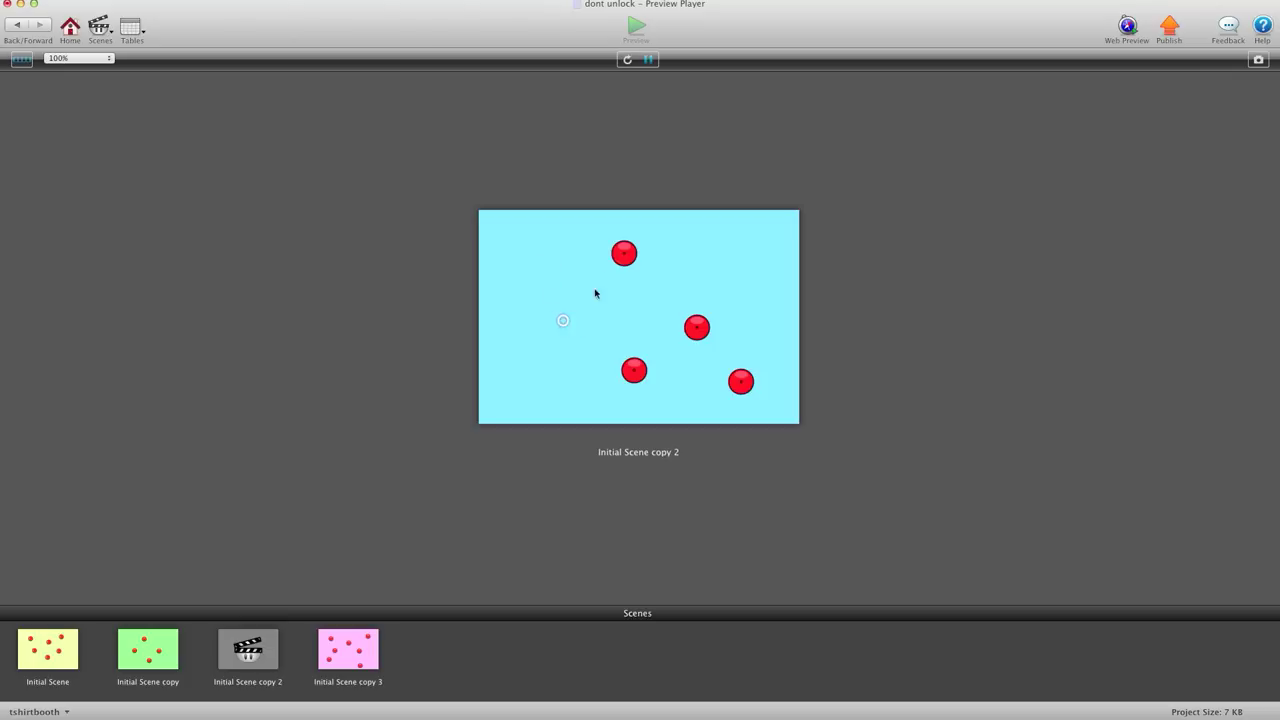
click(617, 257)
click(18, 30)
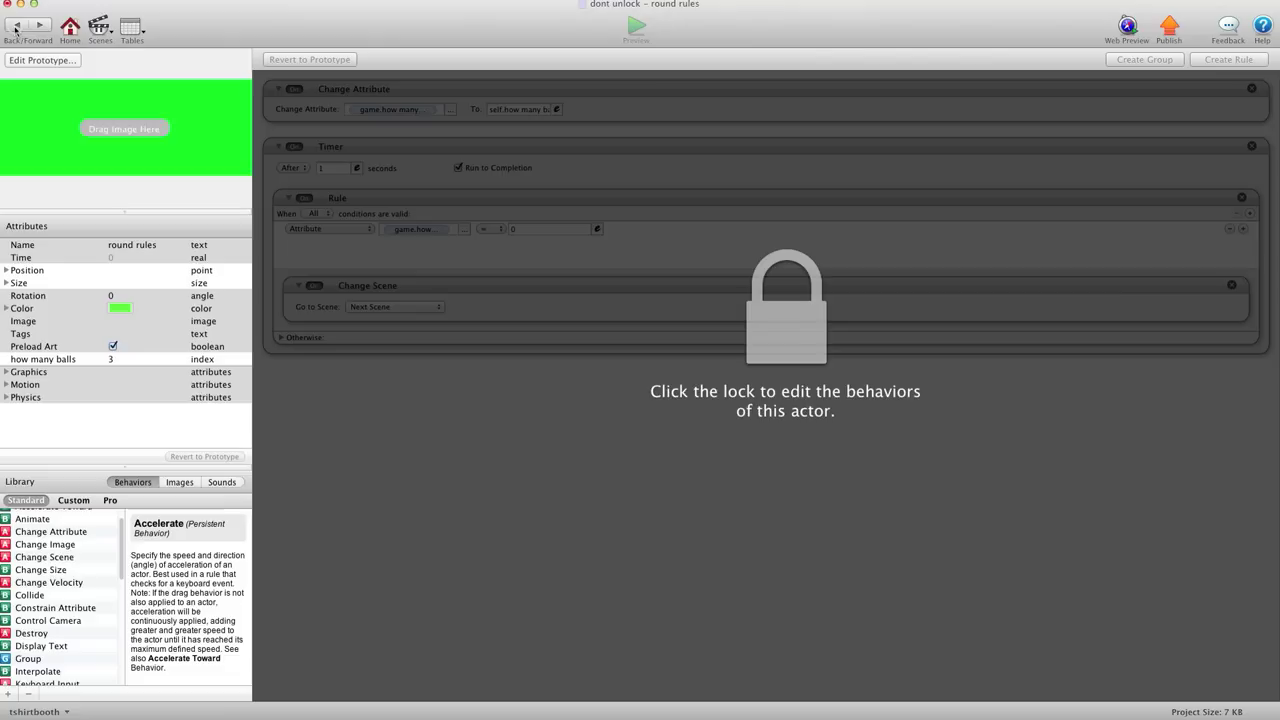
Open the round rules prototype and delete the Change Scene behaviour from its rule.
click(18, 30)
double_click(148, 125)
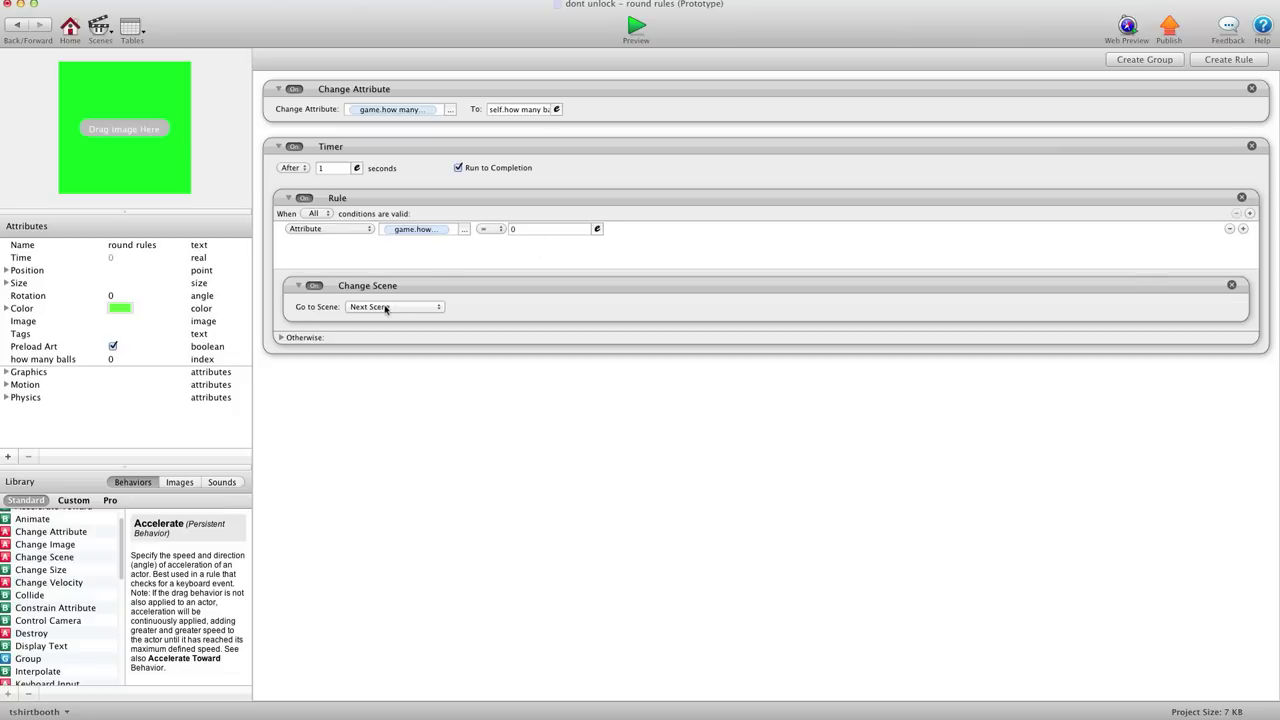
click(1231, 287)
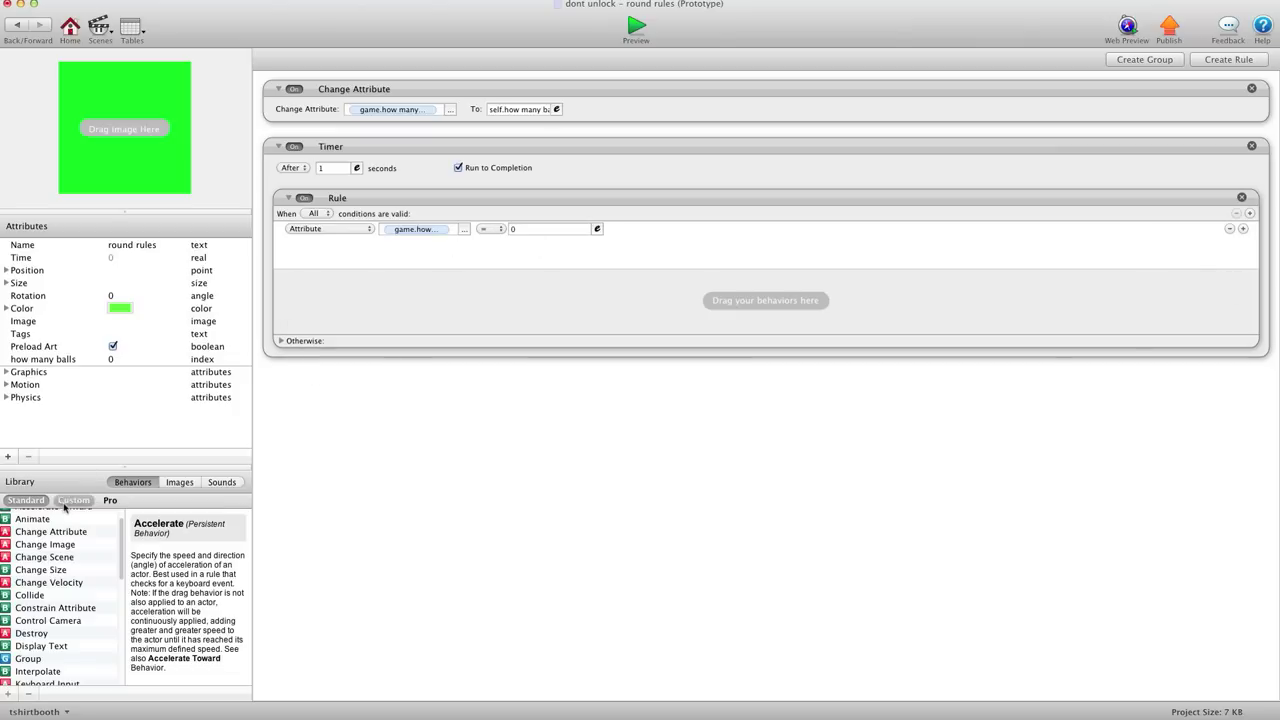
Add a Spawn Actor behaviour spawning level complete, with direction and position relative to scene.
scroll(62, 545, down, 3)
scroll(62, 544, down, 6)
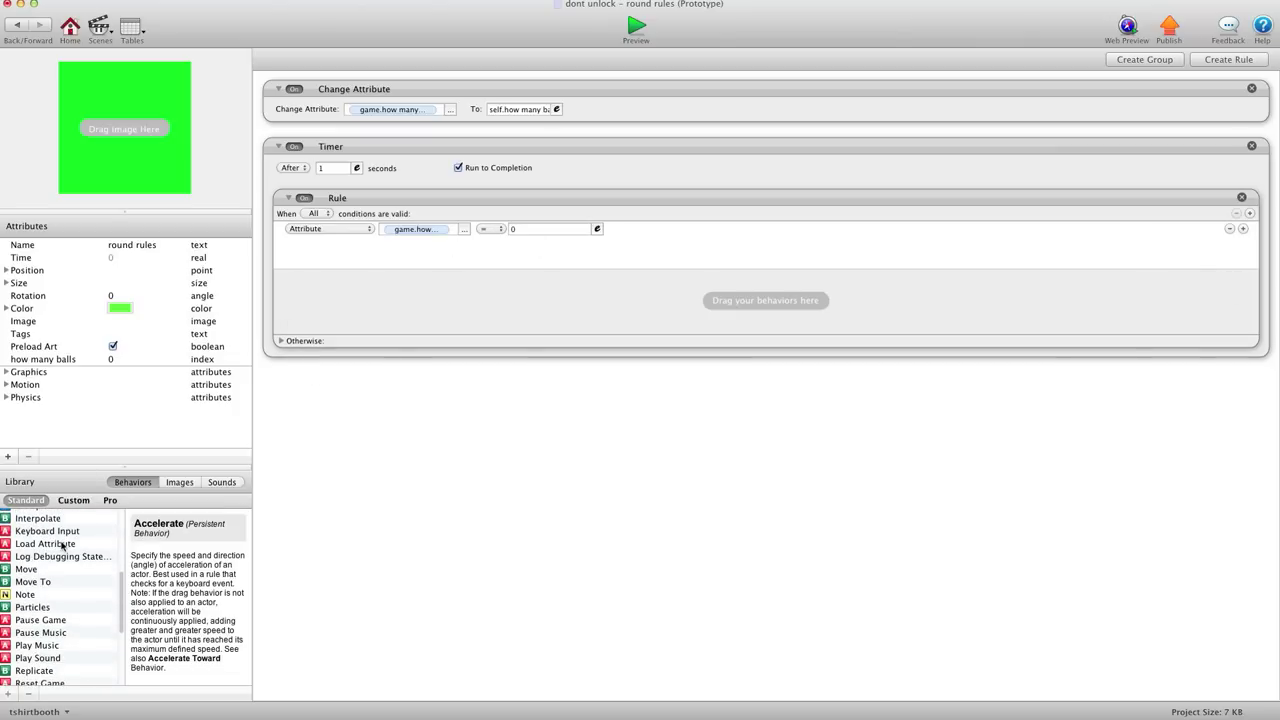
scroll(62, 545, down, 2)
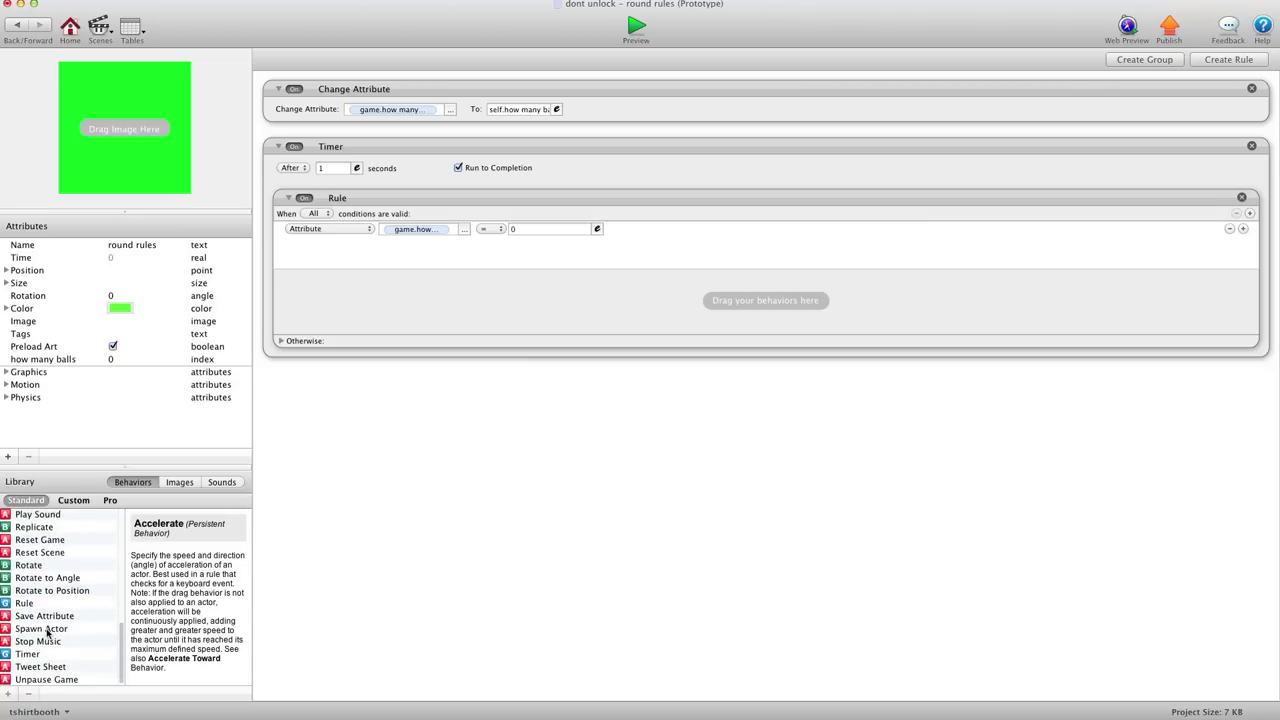
drag(47, 631, 470, 295)
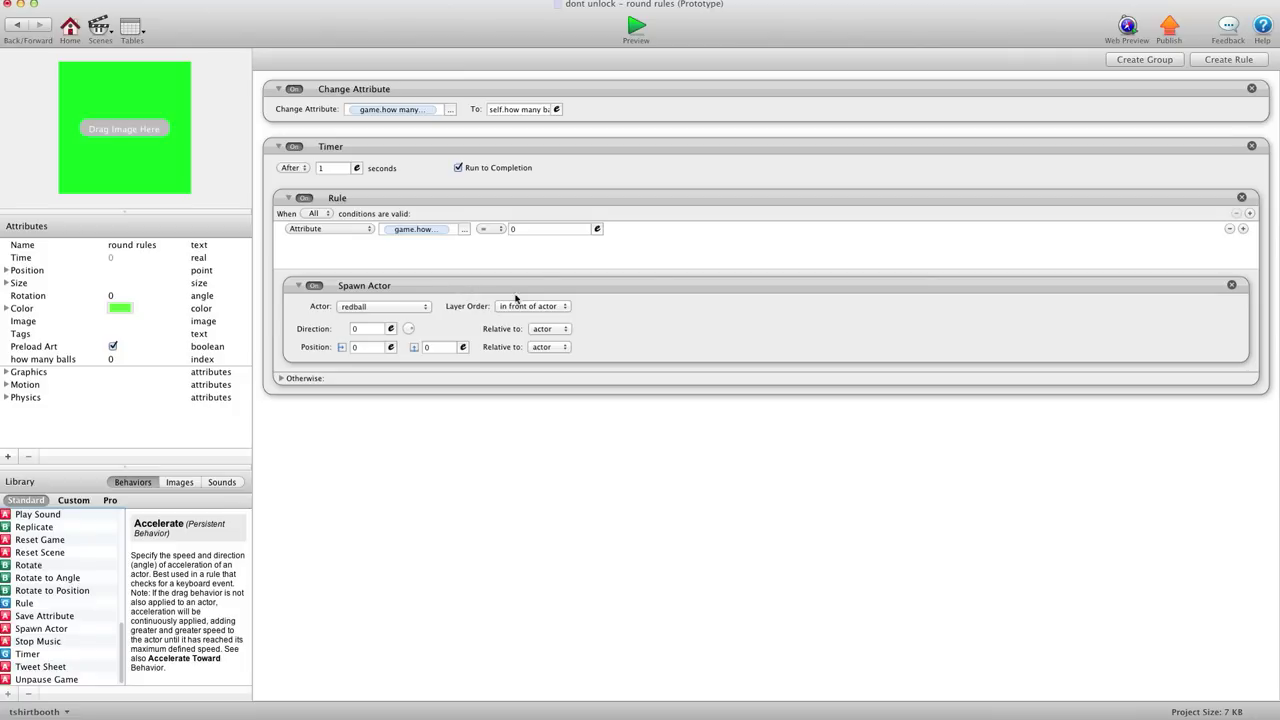
click(433, 308)
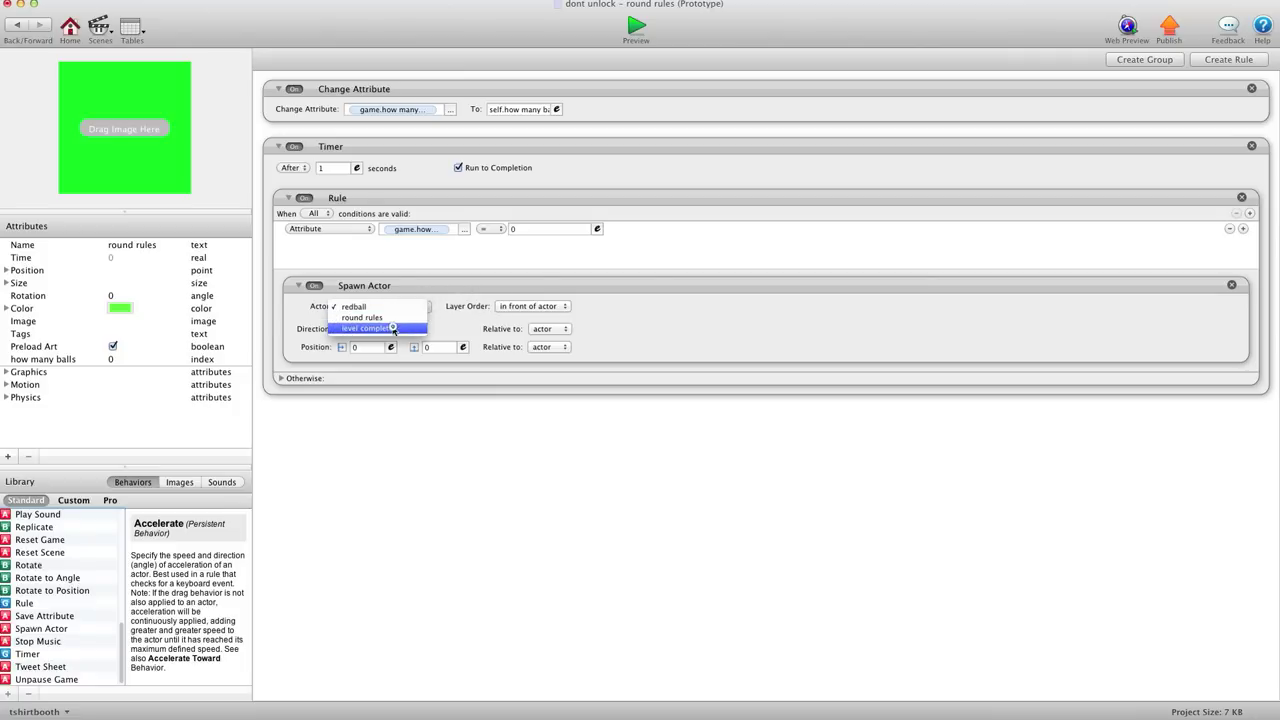
click(370, 318)
click(550, 329)
click(550, 345)
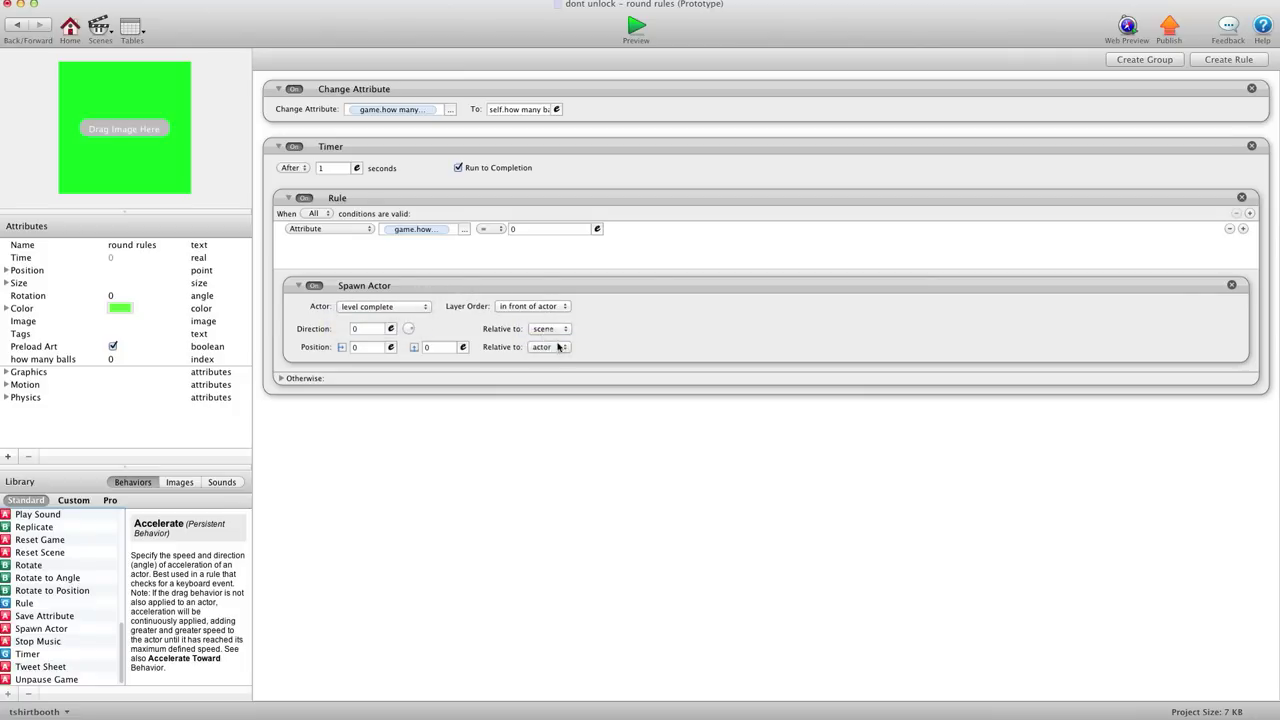
click(552, 347)
click(556, 364)
Set the spawn position to X 240 and Y 160.
click(384, 348)
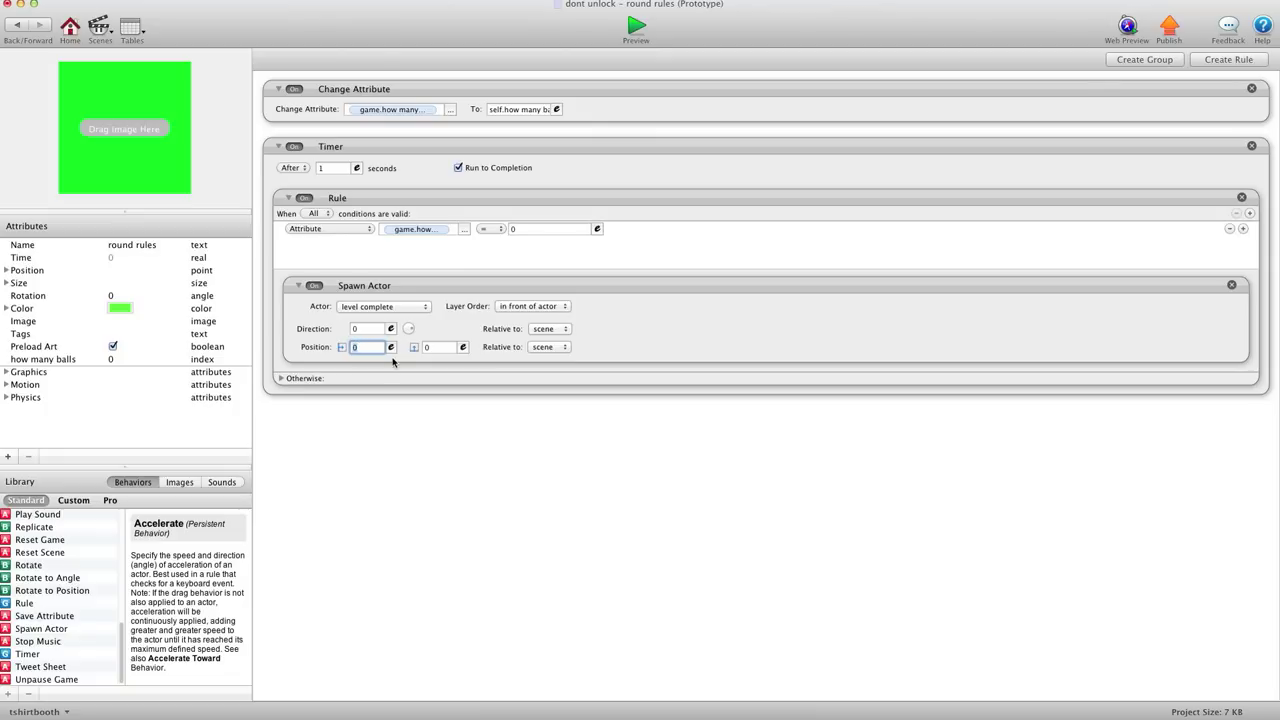
text(240)
click(428, 348)
text(160)
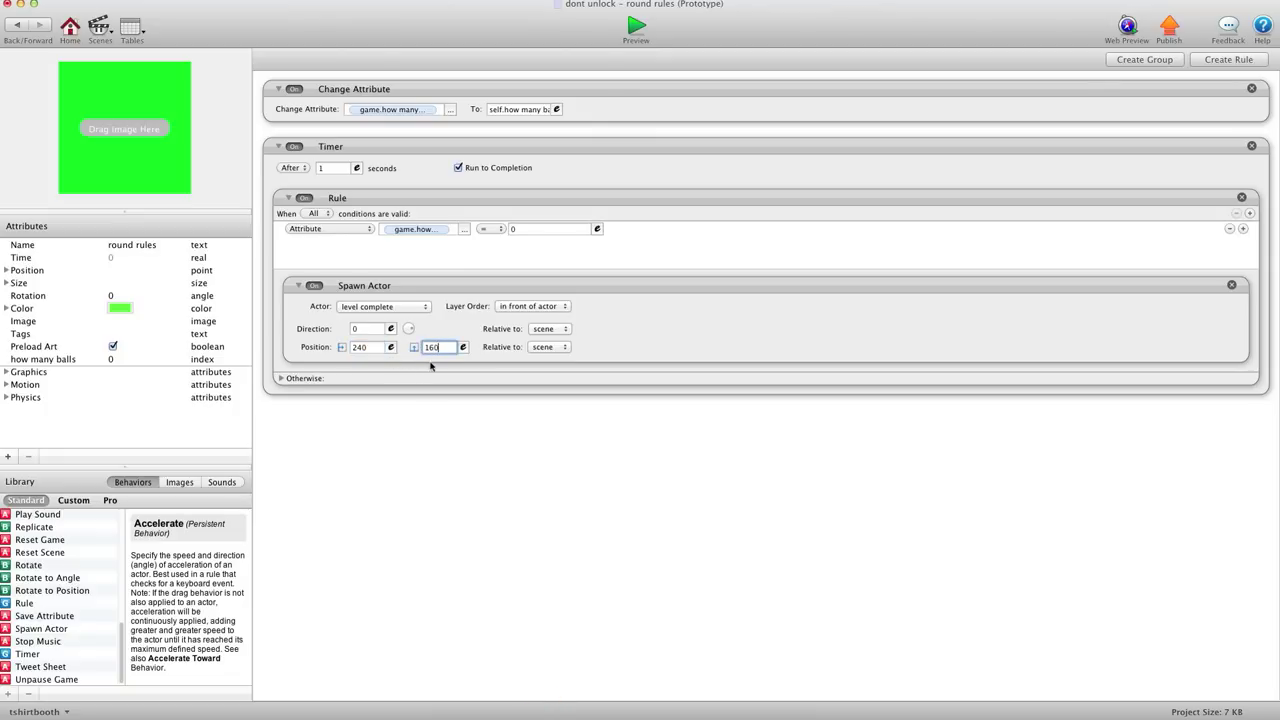
Add a rule to the level complete actor that triggers when touch is pressed.
click(17, 24)
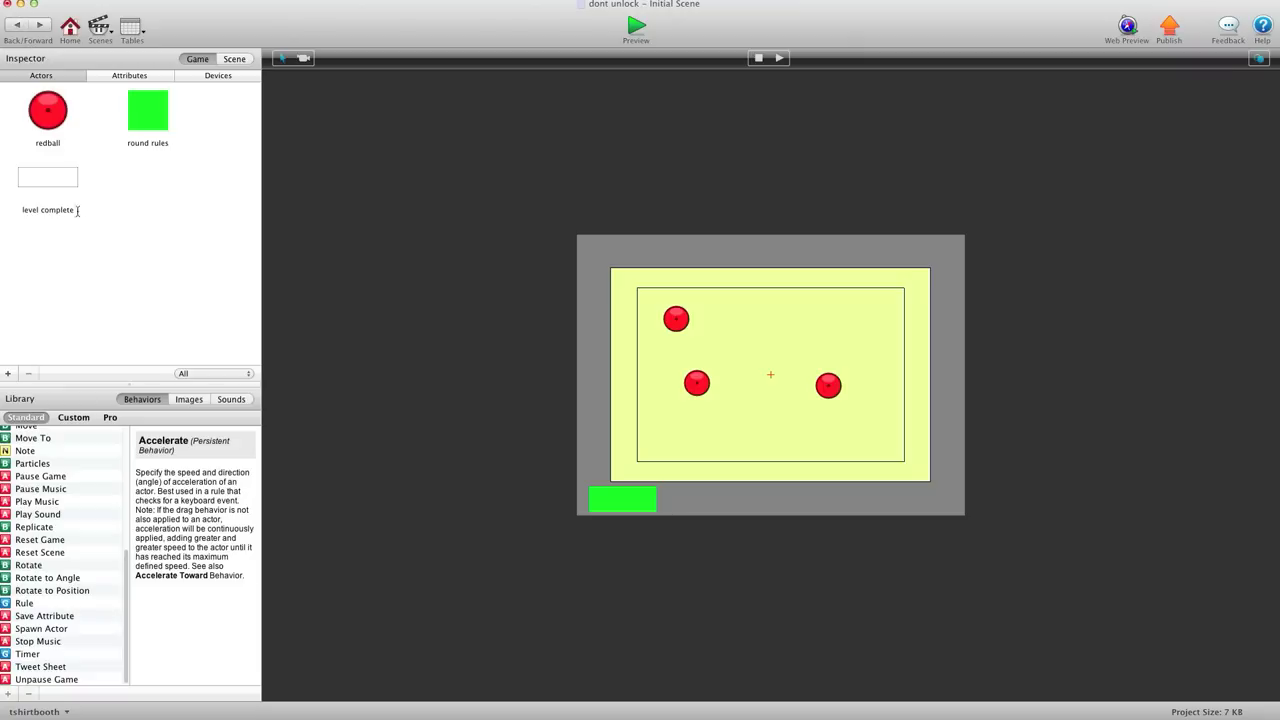
double_click(62, 192)
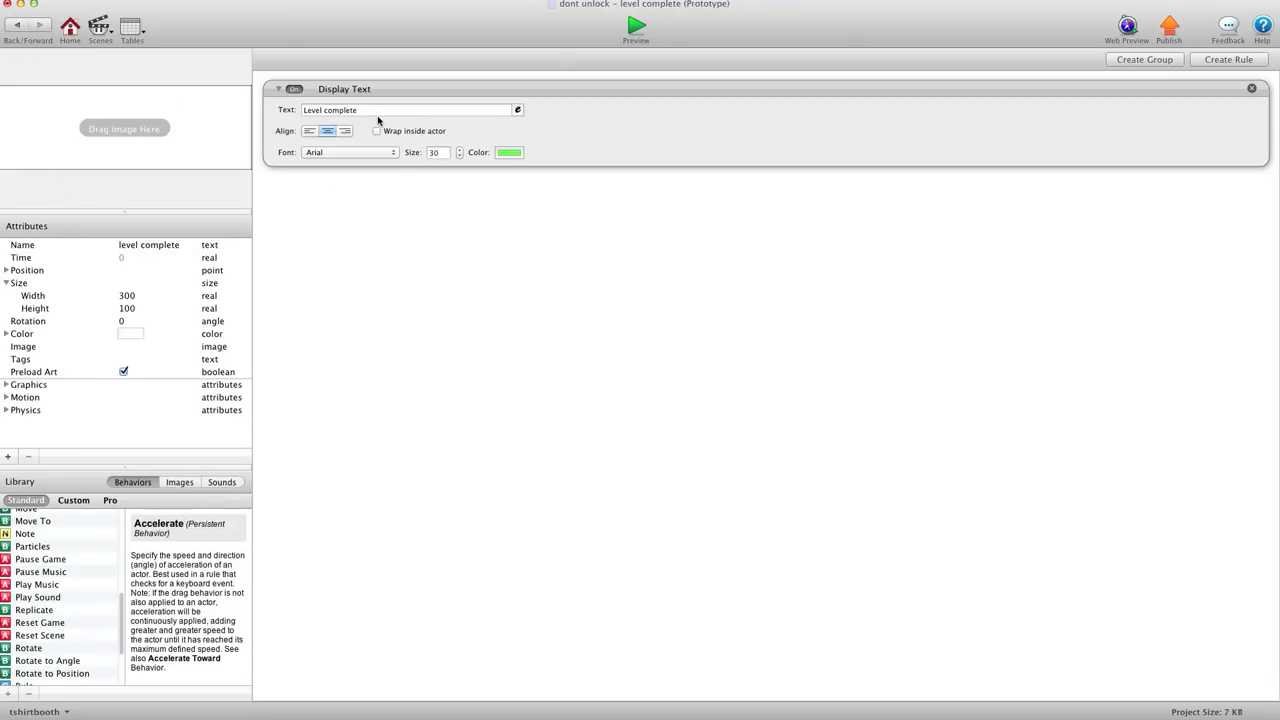
click(1228, 61)
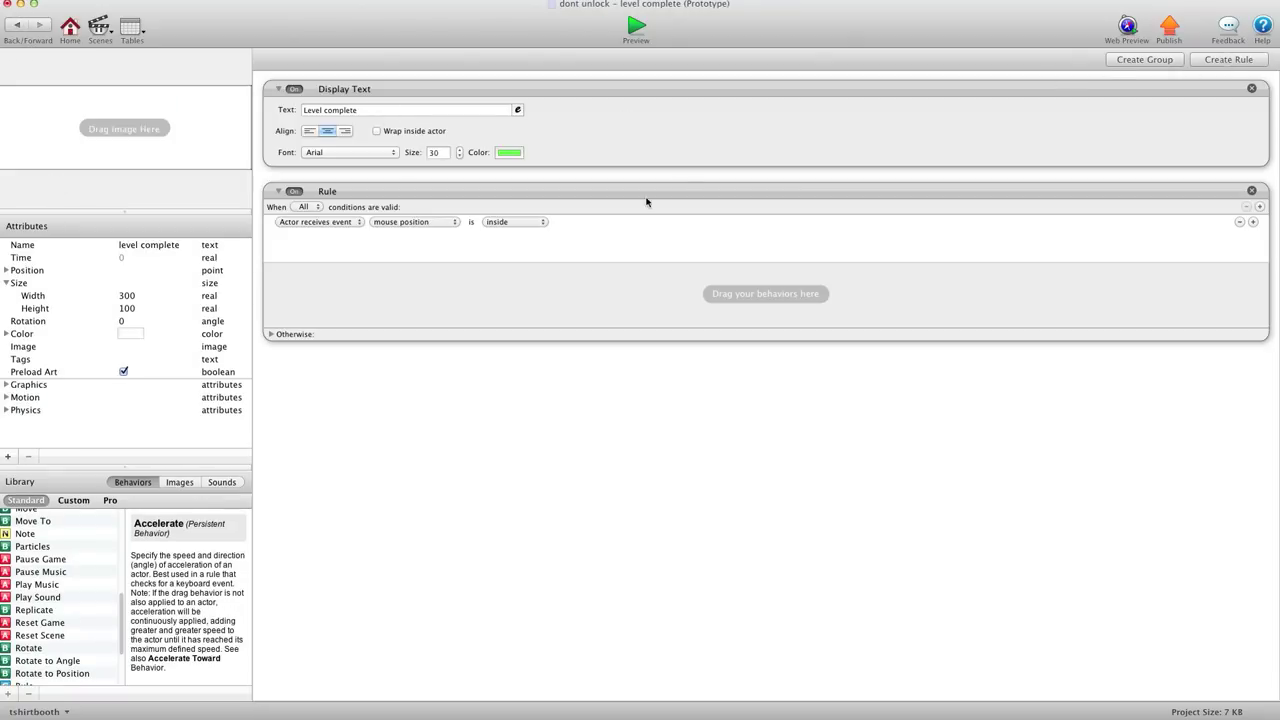
click(409, 215)
click(406, 221)
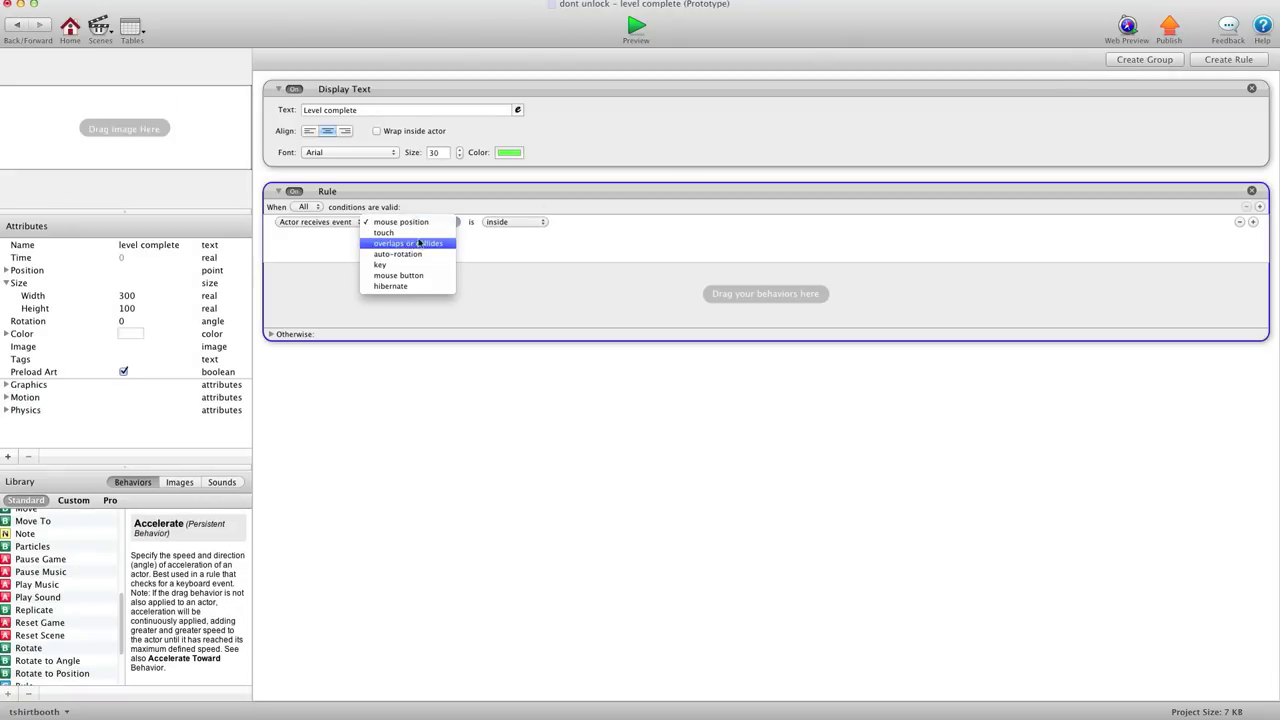
click(384, 232)
Put a Change Scene to the next scene inside the rule and start a preview.
scroll(77, 563, up, 10)
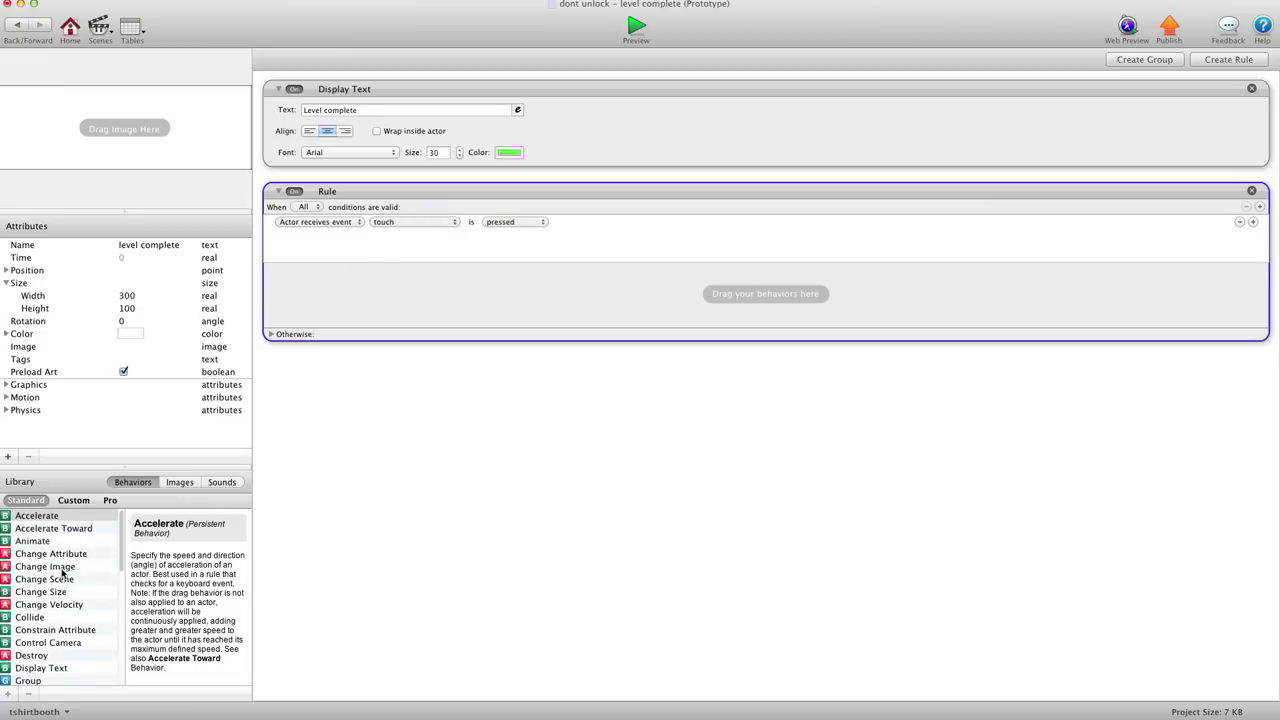
drag(62, 575, 451, 290)
click(636, 28)
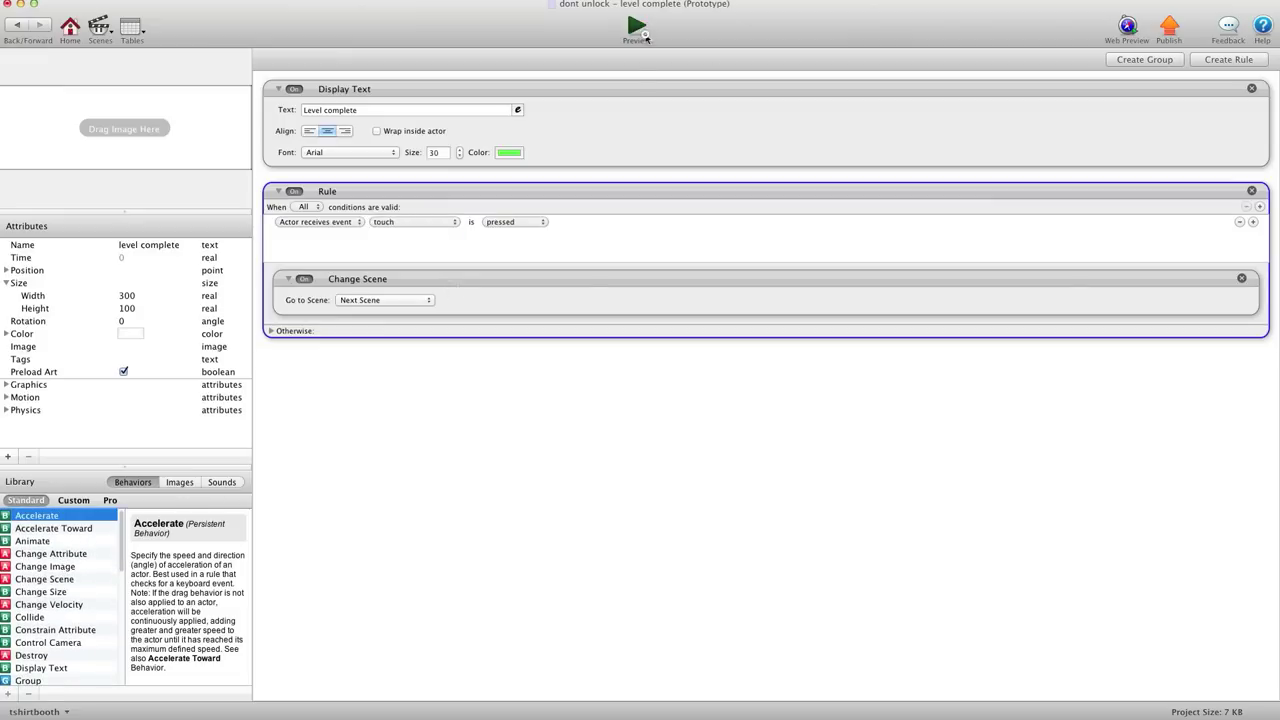
click(549, 259)
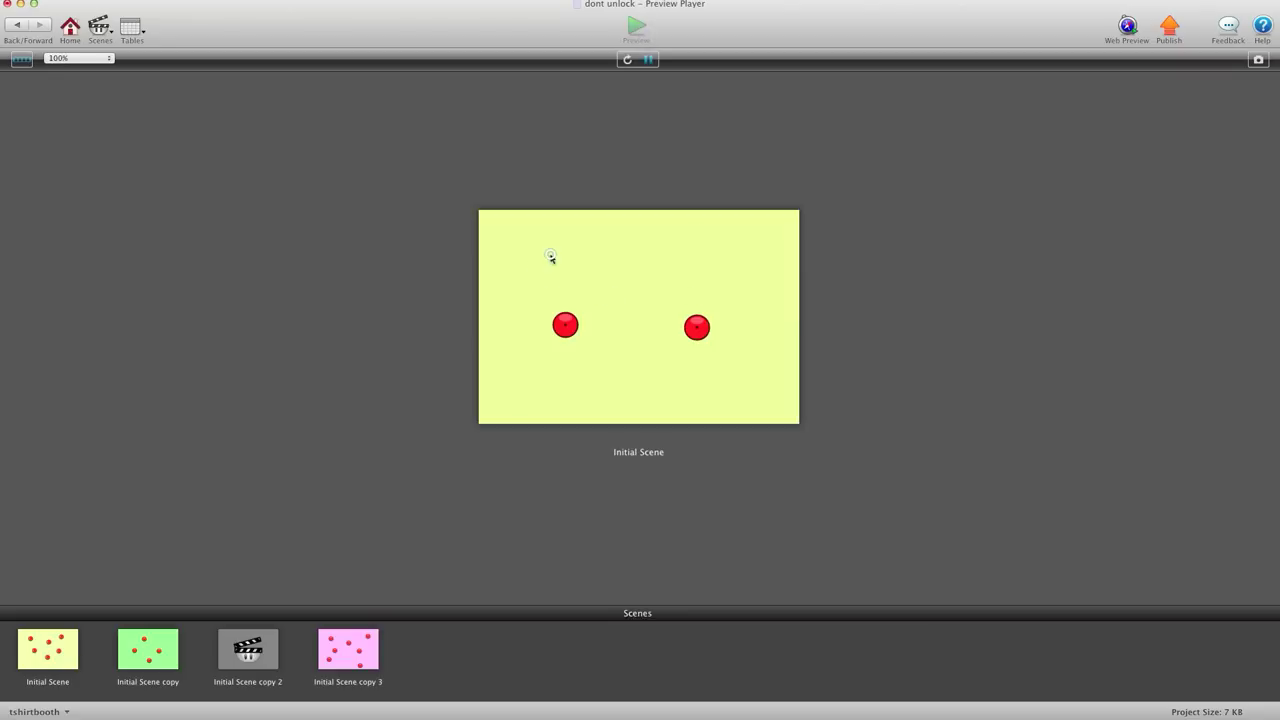
click(565, 323)
click(697, 327)
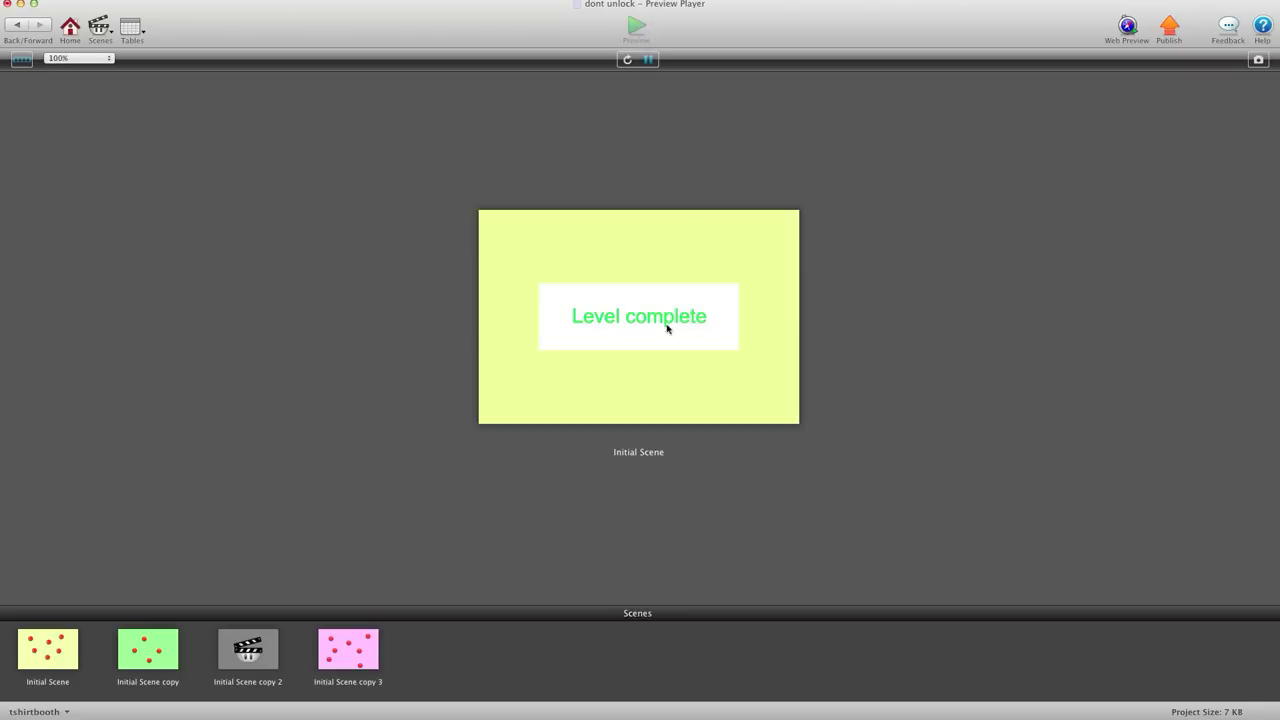
click(550, 263)
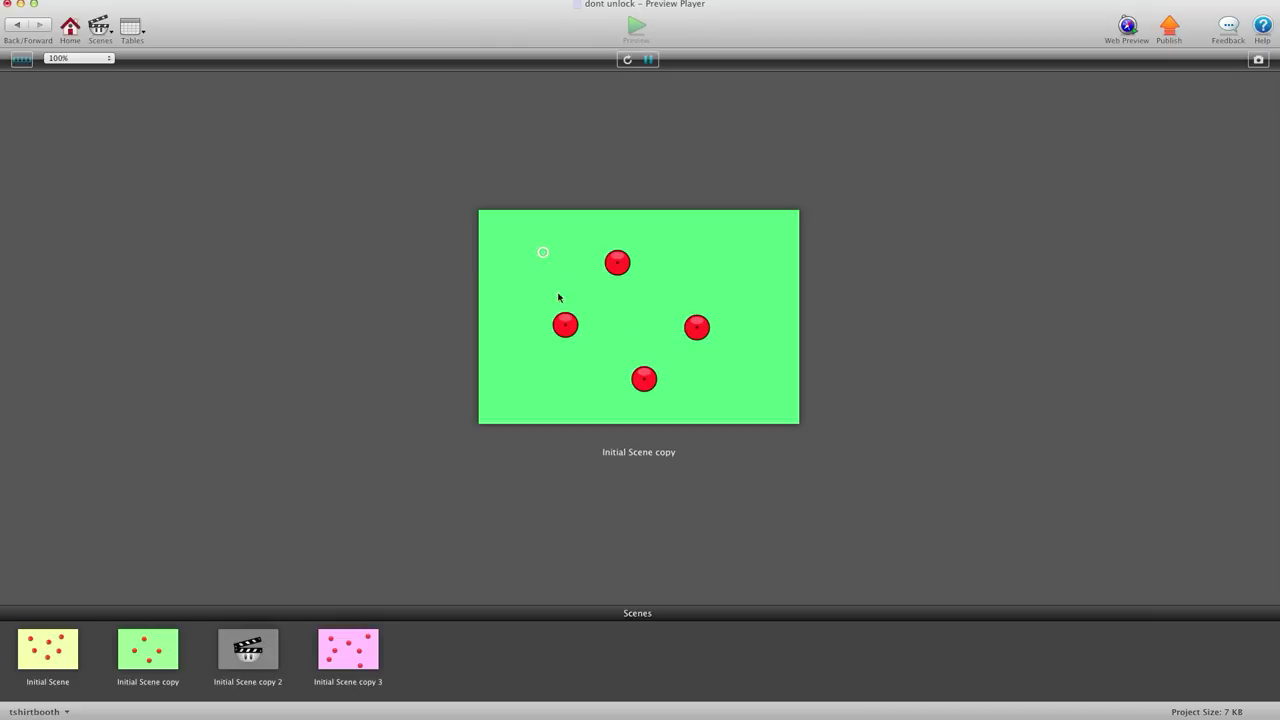
click(565, 324)
click(617, 261)
click(644, 375)
click(695, 329)
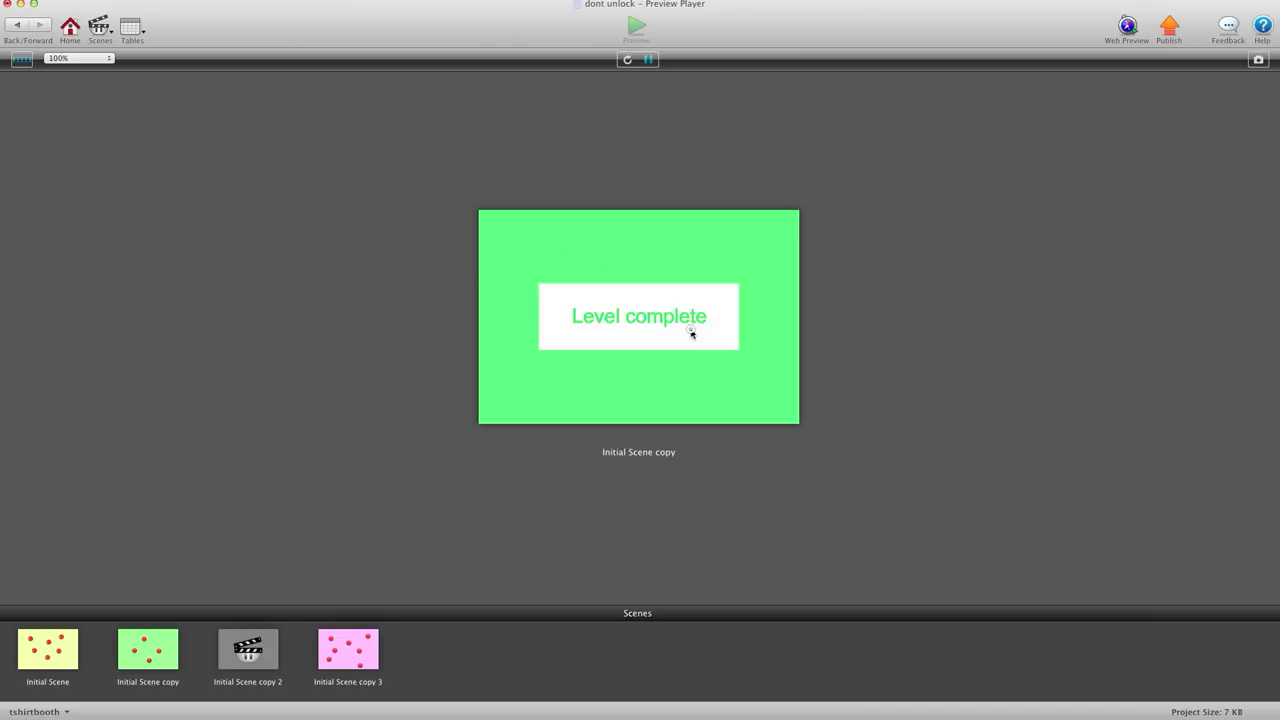
click(543, 263)
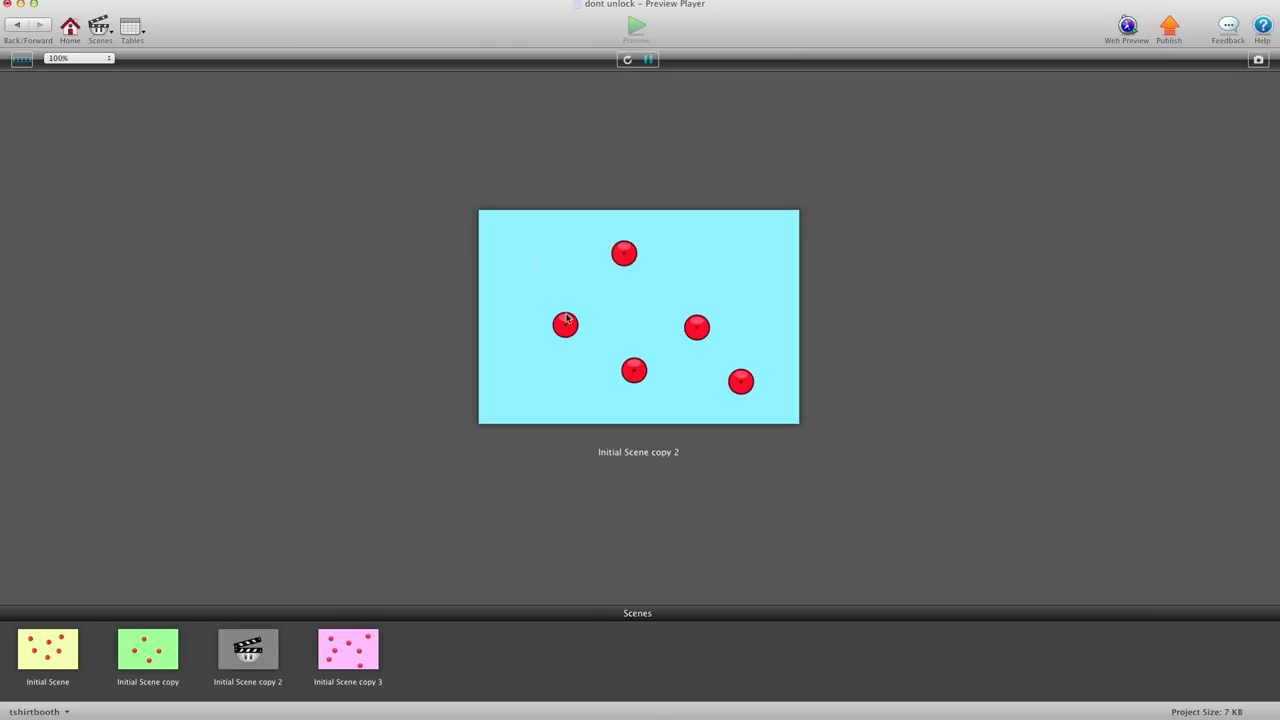
click(566, 322)
click(625, 254)
click(634, 374)
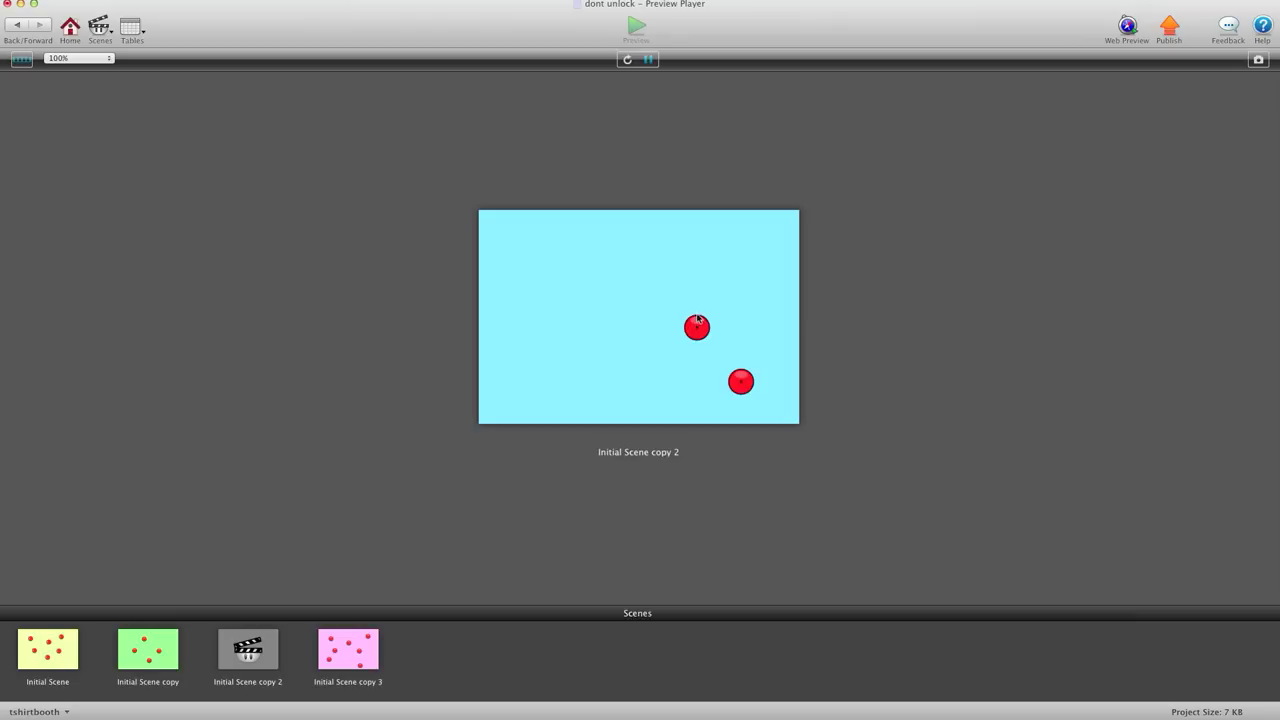
click(697, 327)
click(740, 381)
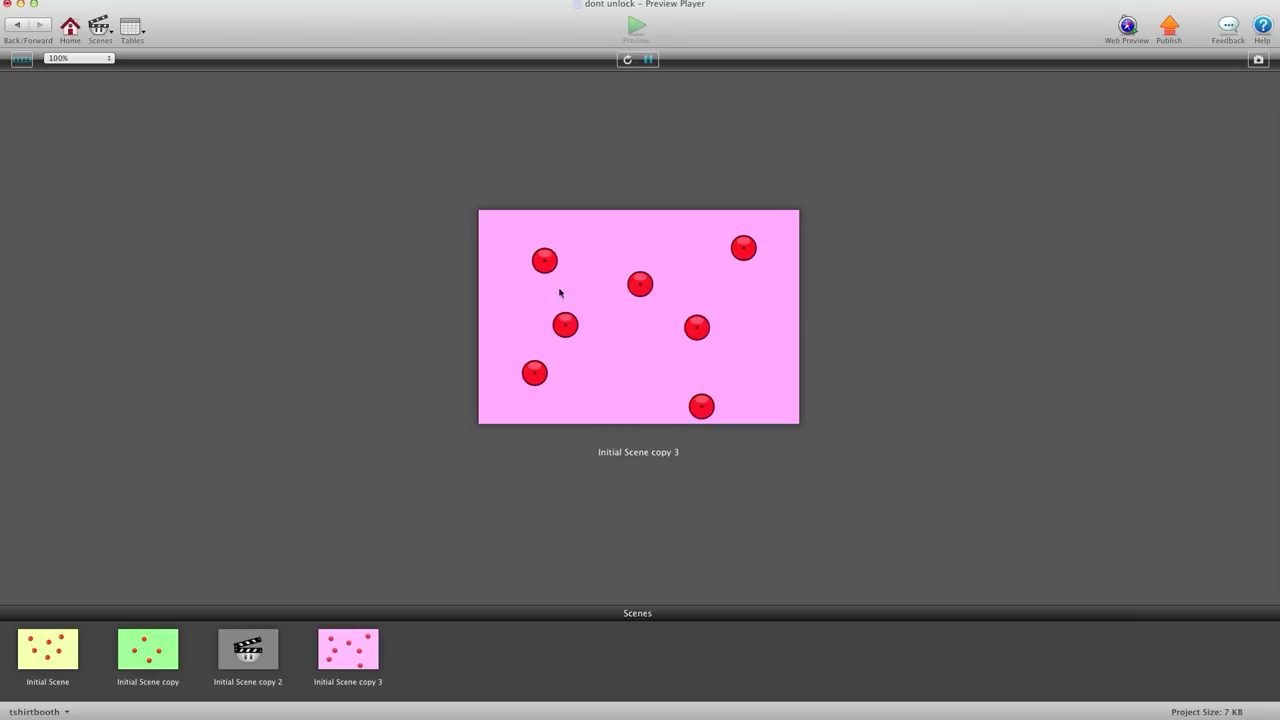
click(547, 265)
click(566, 324)
click(537, 368)
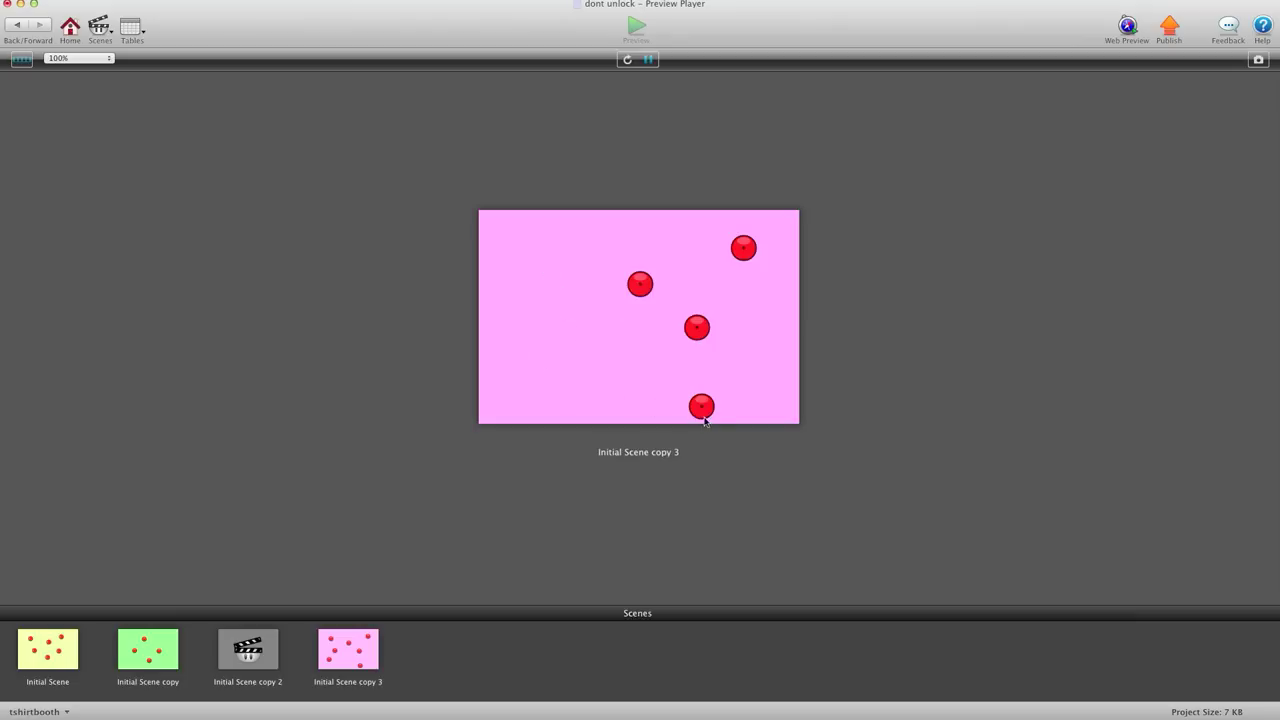
click(701, 406)
click(697, 327)
click(642, 284)
click(742, 249)
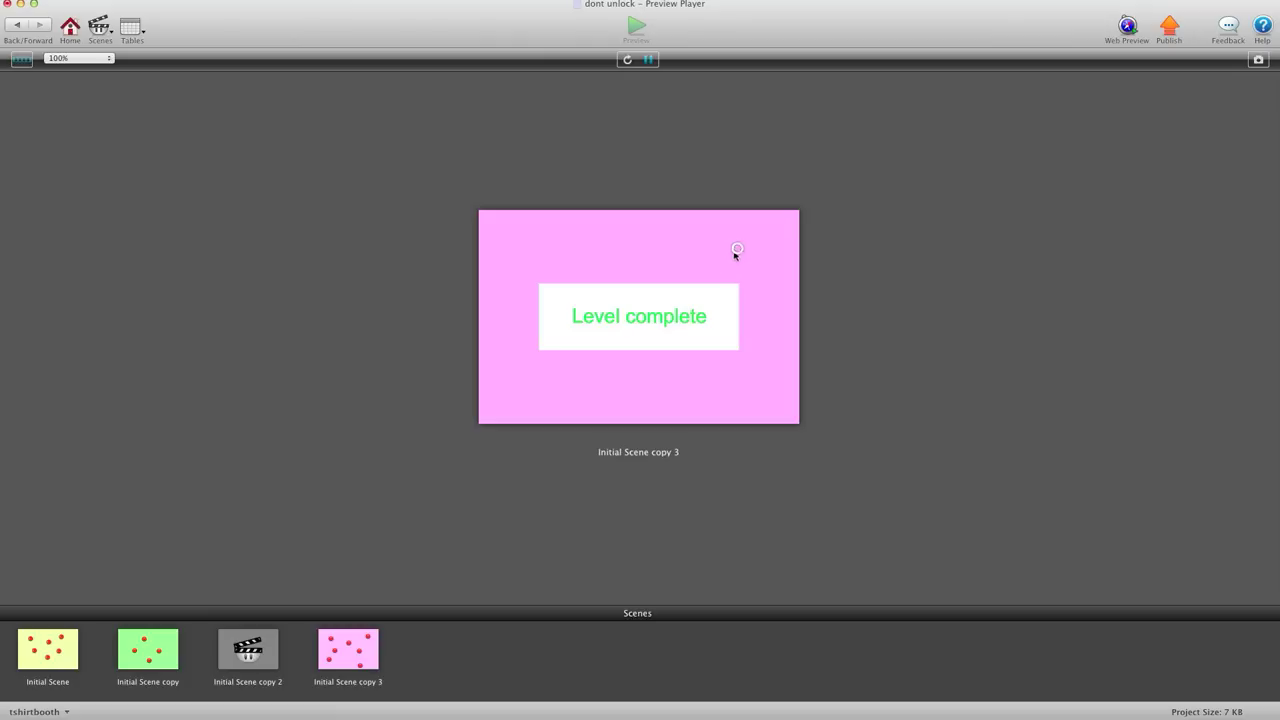
click(544, 261)
click(564, 322)
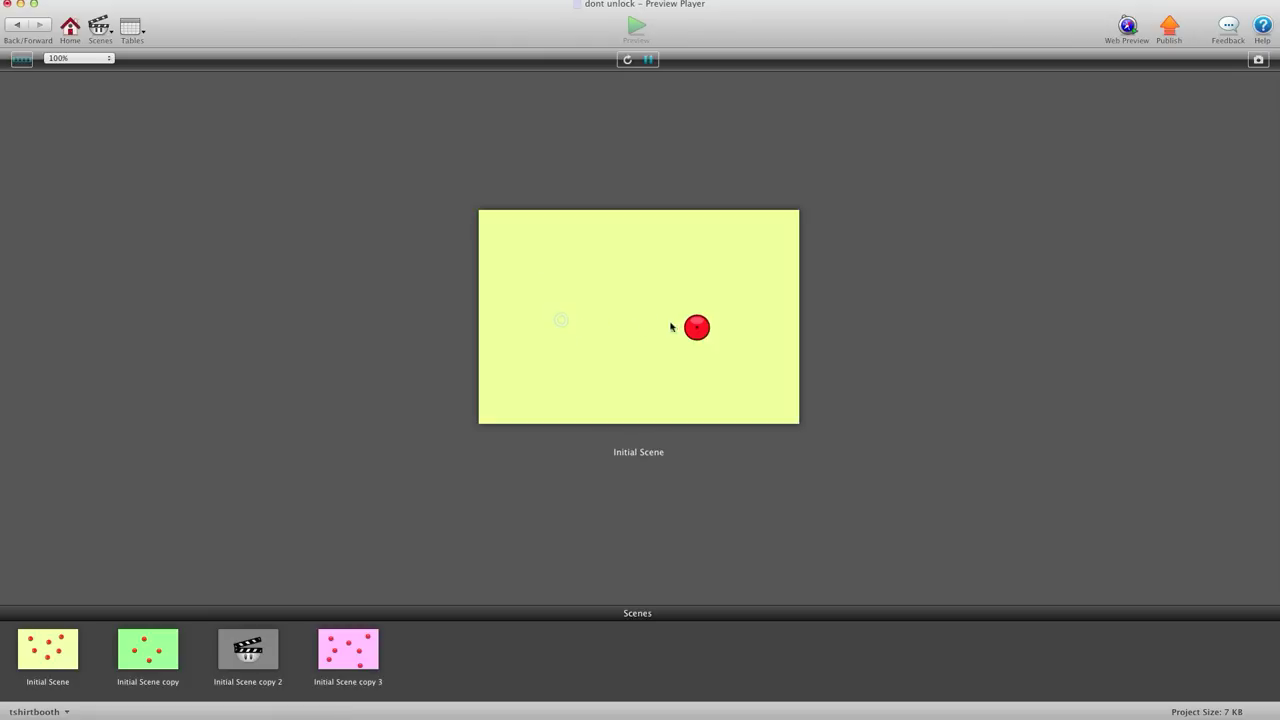
click(696, 327)
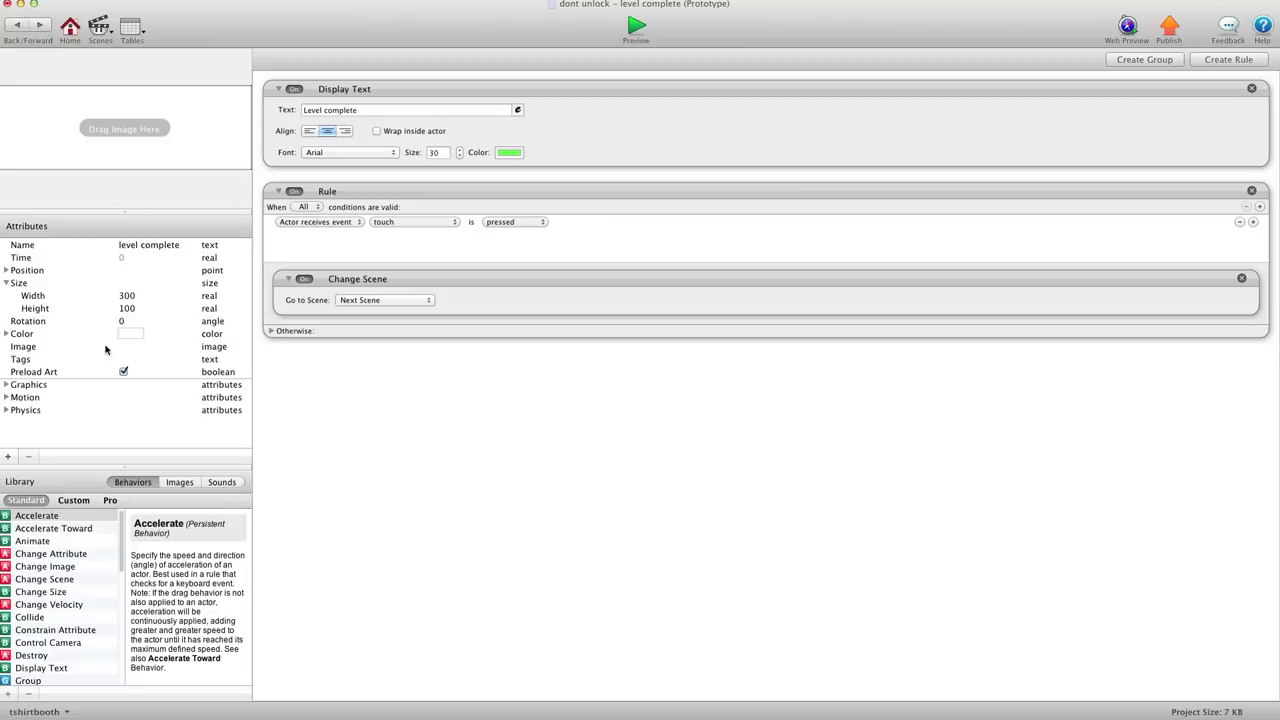
Return to Initial Scene and open the round rules actor's prototype behaviours.
click(16, 24)
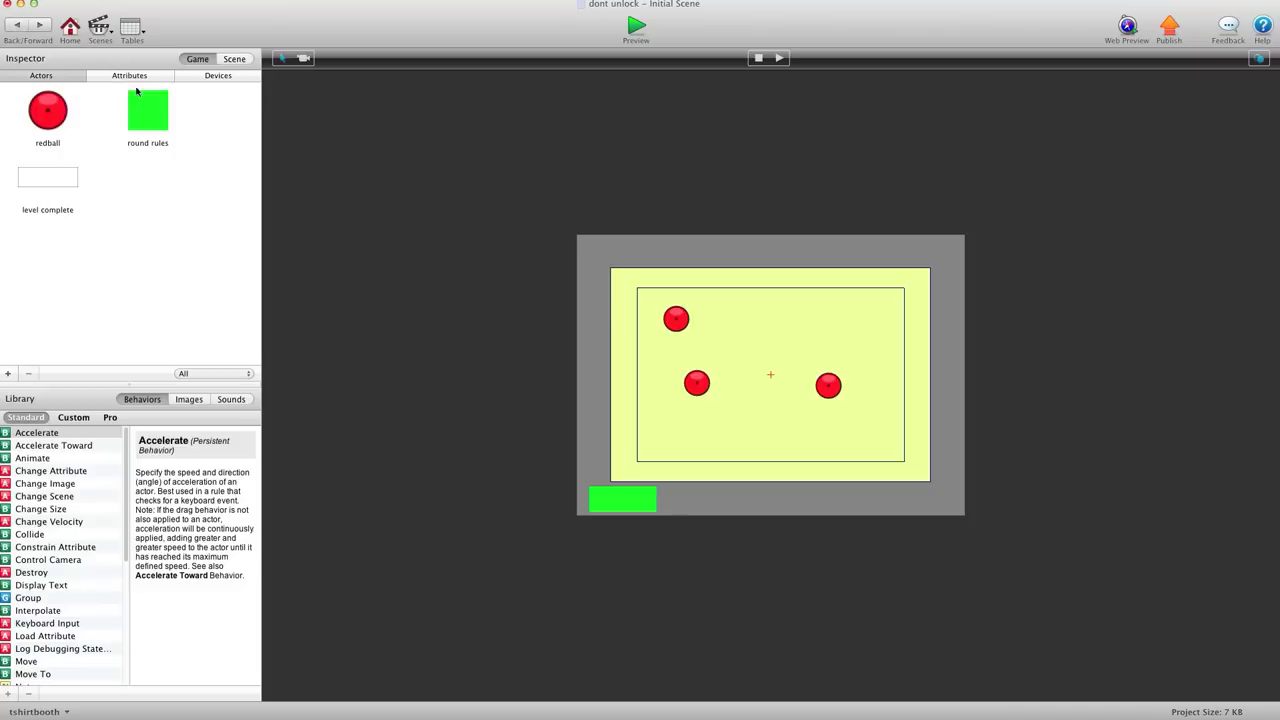
double_click(137, 92)
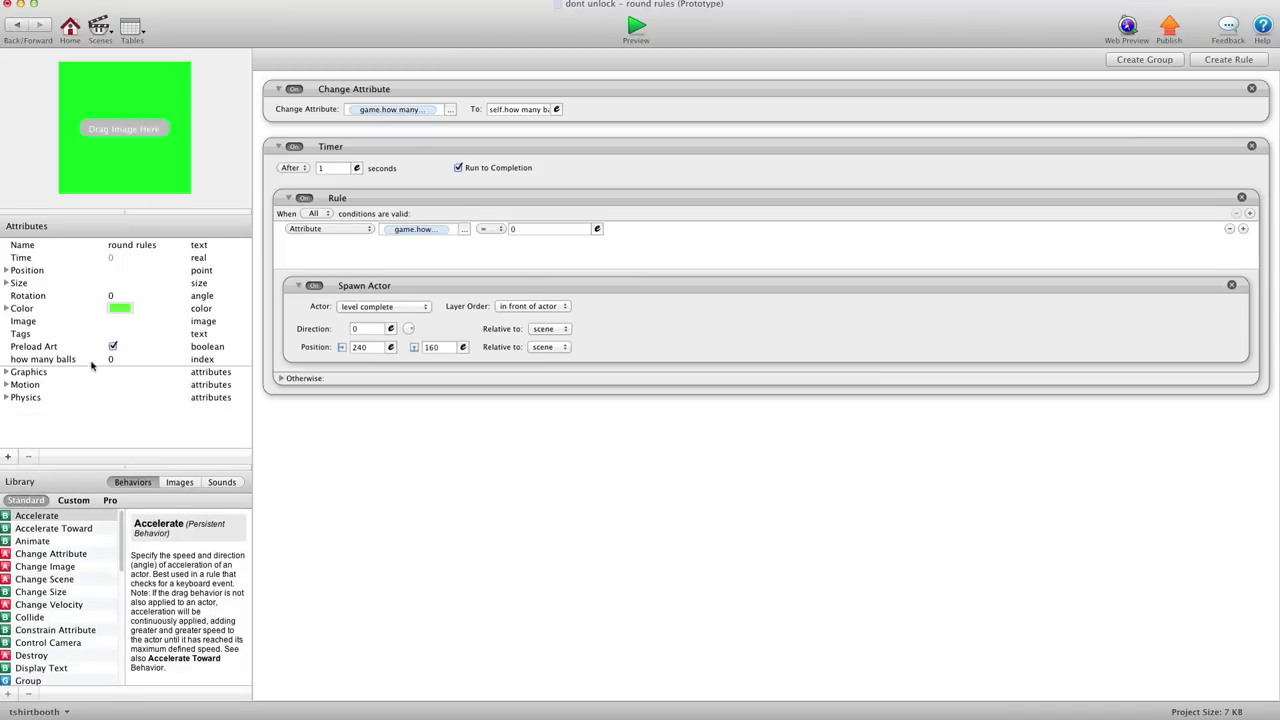